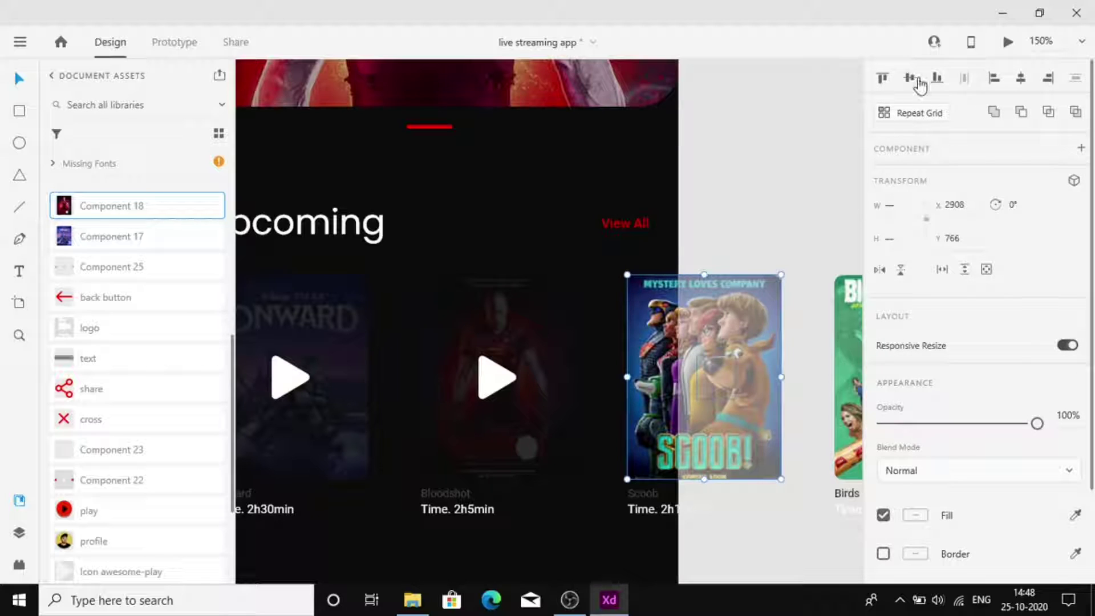
Turn the Scoob poster and its play icon into a component with a hover state.
click(1081, 149)
click(1073, 177)
click(1021, 205)
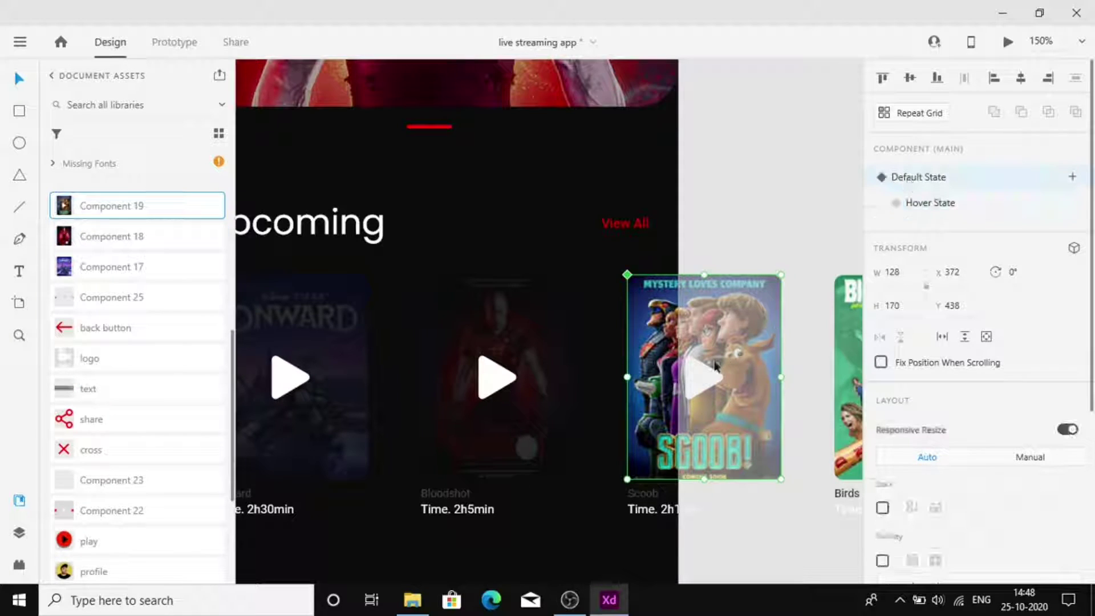
Set the play icon's opacity to 0% in the Scoob component's default state.
double_click(701, 390)
drag(1037, 518, 874, 519)
click(668, 515)
click(649, 443)
In the Scoob component's hover state, set the poster's opacity to 13% and make the play icon visible.
click(931, 207)
double_click(700, 349)
key(1)
key(3)
double_click(697, 362)
key(Escape)
click(704, 377)
double_click(706, 371)
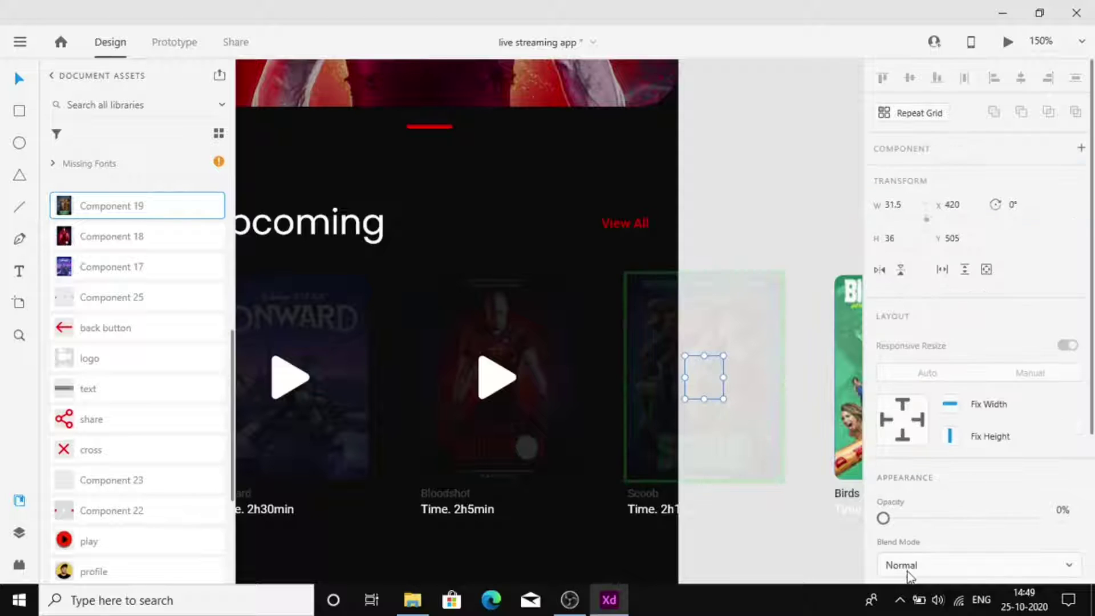
Place a copy of the play icon on the Birds of Prey poster and centre it both ways.
scroll(758, 435, right, 2)
click(736, 361)
scroll(735, 360, right, 3)
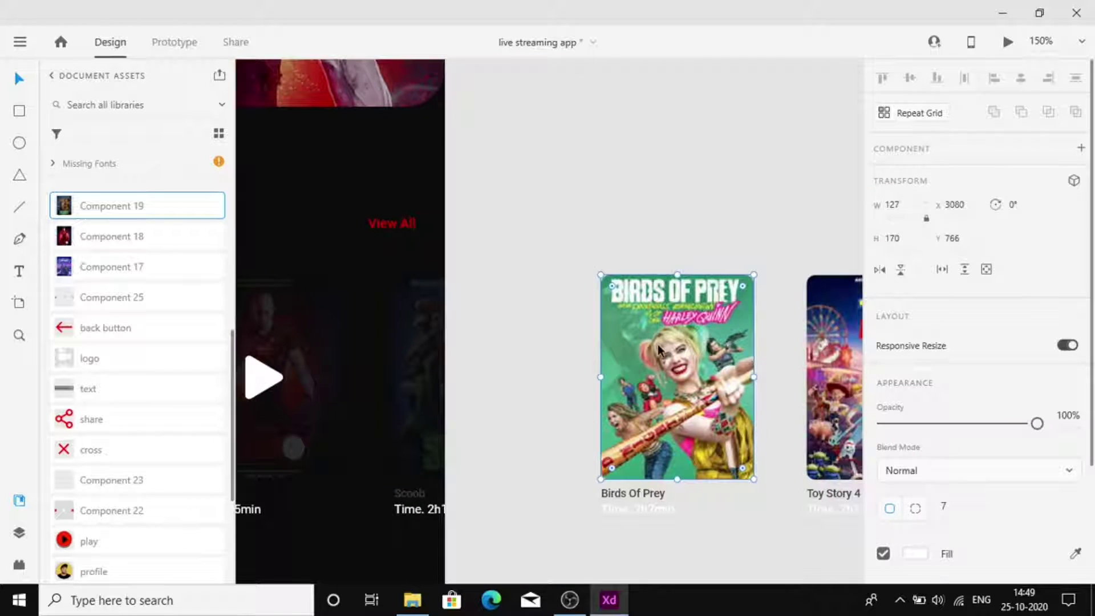
key(ctrl+v)
drag(468, 378, 677, 378)
shift+click(689, 322)
click(910, 80)
click(1020, 78)
Turn the Birds of Prey poster and play icon into a component with a hover state.
click(1081, 148)
click(1072, 177)
click(1002, 208)
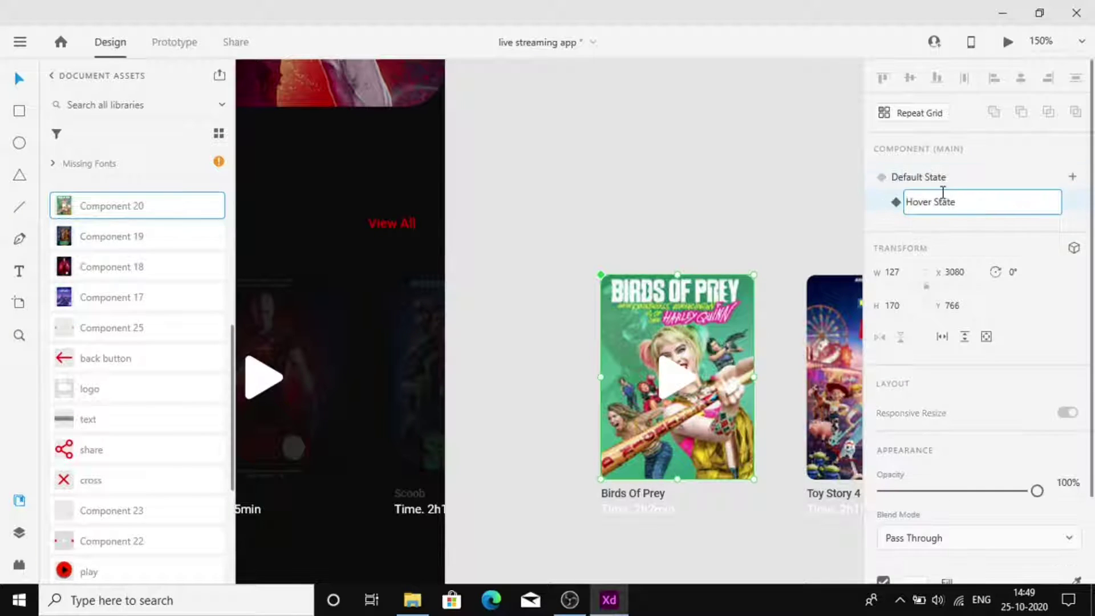
Set the play icon's opacity to 0% in the Birds of Prey component's default state.
scroll(767, 199, right, 2)
double_click(566, 367)
drag(1034, 518, 880, 519)
click(648, 310)
click(597, 325)
In the Birds of Prey component's hover state, set the poster's opacity to 13% and the play icon's to 100%.
click(1012, 209)
double_click(587, 353)
drag(1037, 518, 903, 519)
click(564, 378)
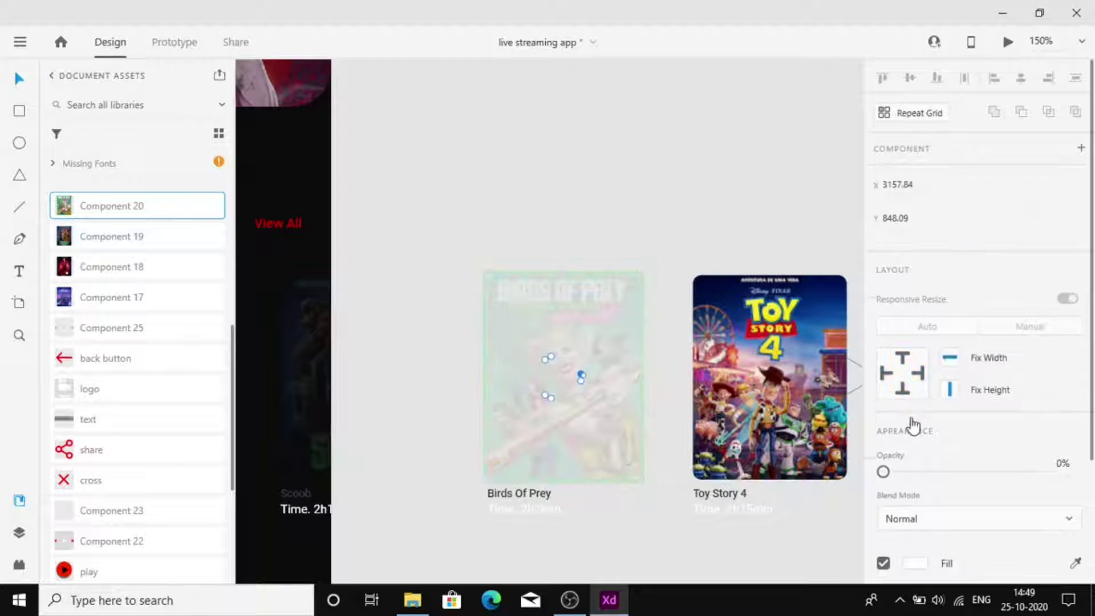
drag(883, 472, 1092, 481)
Copy the play icon from the Birds of Prey component onto the middle of the Toy Story 4 poster.
click(775, 385)
click(774, 385)
scroll(774, 385, down, 1)
scroll(773, 385, right, 1)
double_click(515, 374)
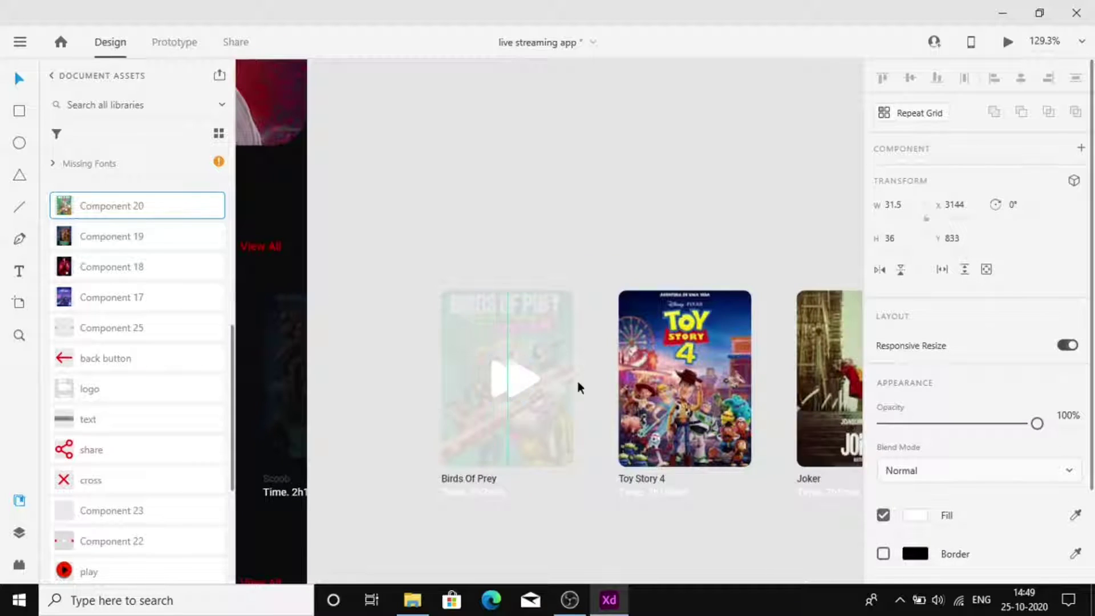
drag(516, 375, 693, 375)
Turn the Toy Story 4 poster and play icon into a component with a hover state.
shift+click(745, 359)
click(1081, 148)
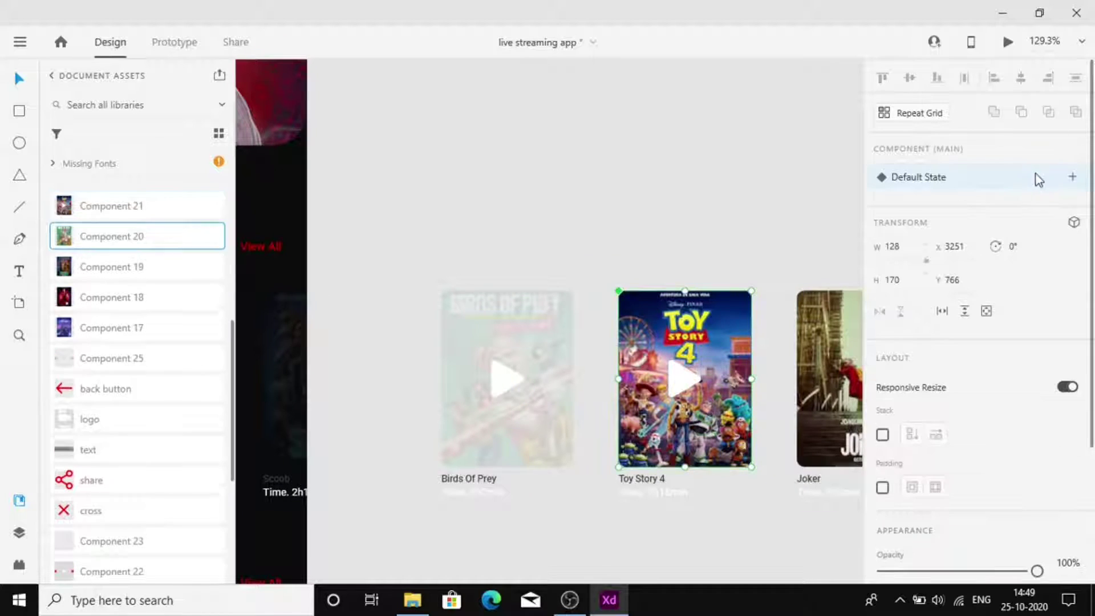
click(1072, 177)
click(935, 211)
Set the play icon's opacity to 0% in the Toy Story 4 component's default state.
double_click(674, 379)
drag(1036, 519, 877, 519)
click(696, 239)
click(685, 376)
In the Toy Story 4 component's hover state, set the poster's opacity to 13% and the play icon's to 100%.
click(919, 206)
double_click(716, 338)
drag(1038, 519, 903, 519)
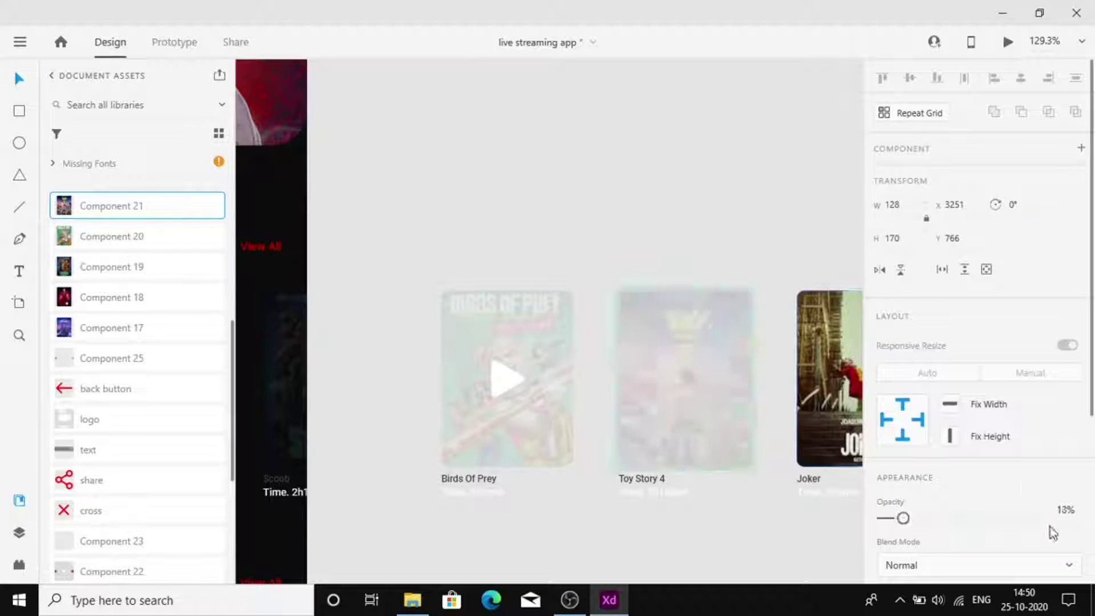
click(675, 377)
drag(882, 472, 1090, 482)
click(666, 255)
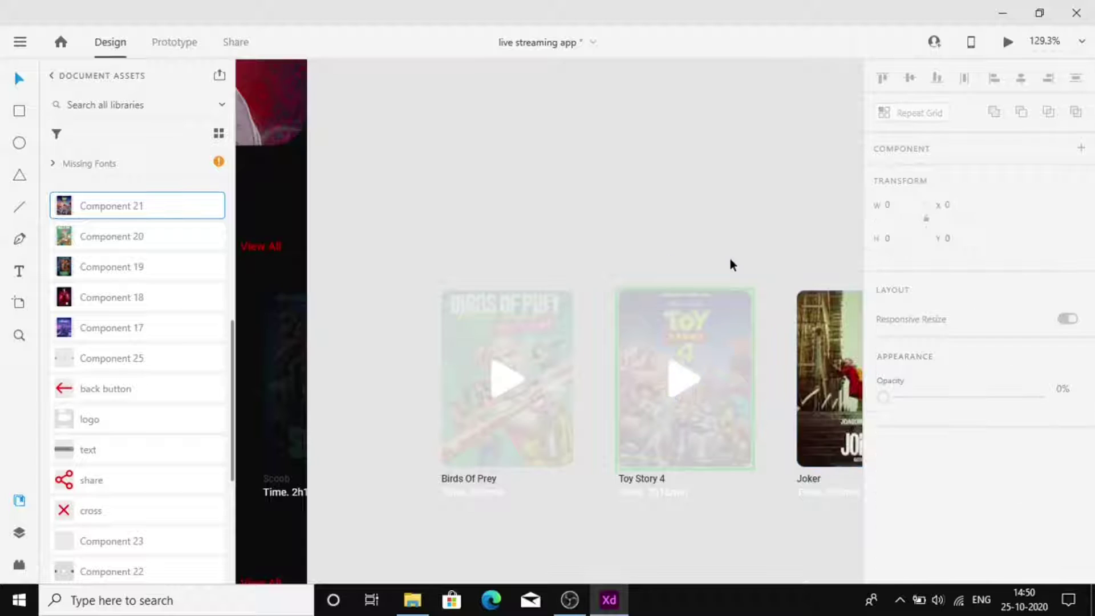
Copy the play icon from the Birds of Prey component onto the middle of the Joker poster.
scroll(666, 255, right, 3)
double_click(315, 379)
drag(315, 378, 679, 380)
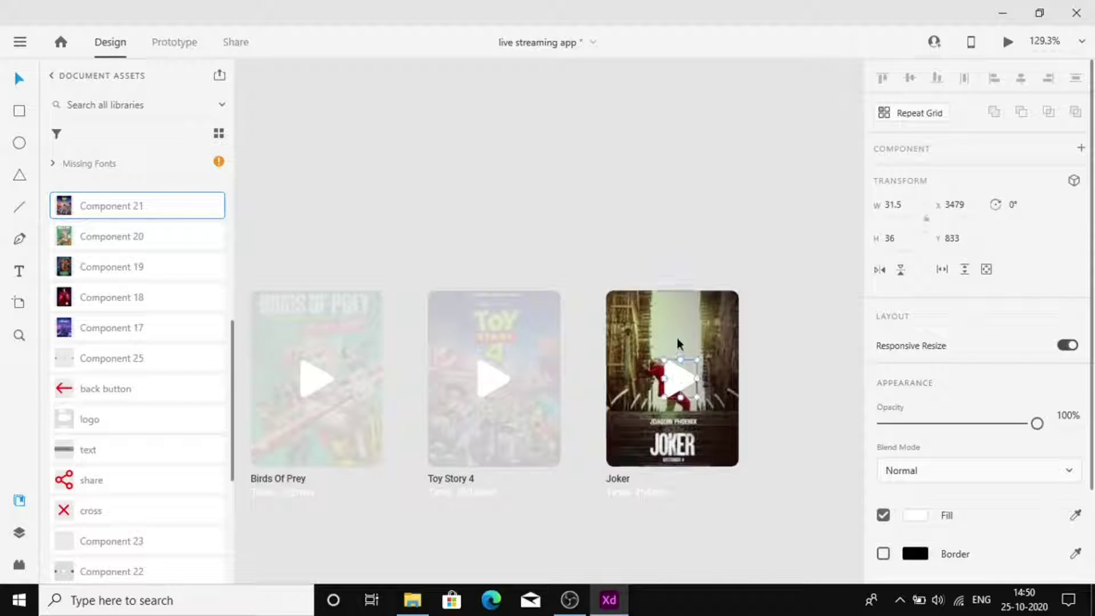
Turn the Joker poster and play icon into a component with a hover state.
shift+click(678, 341)
click(1083, 149)
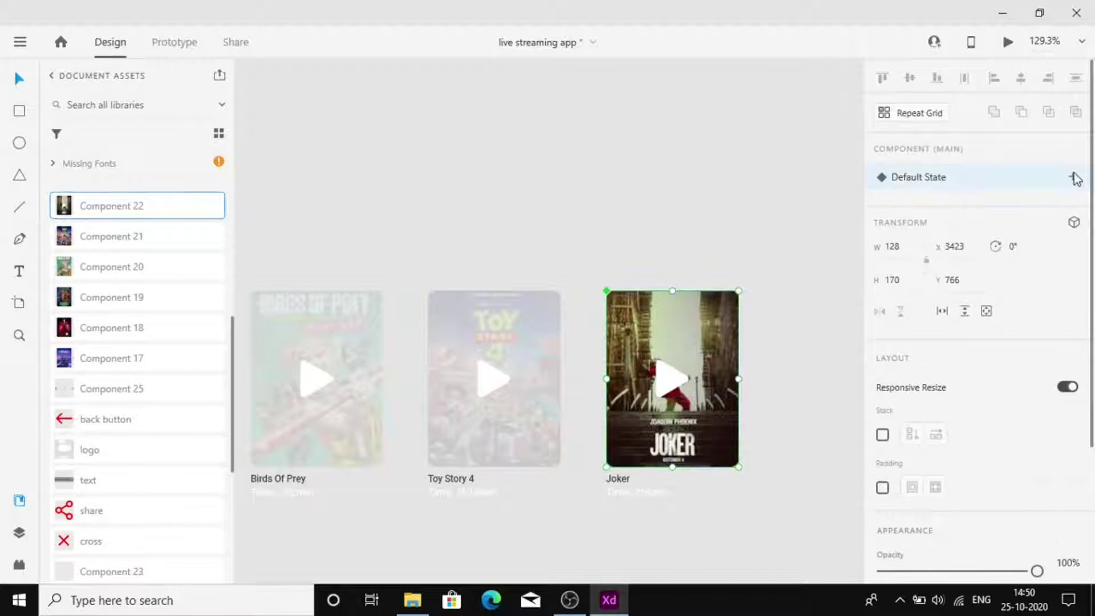
click(1076, 177)
click(994, 213)
Set the play icon's opacity to 0% in the Joker component's default state.
click(953, 174)
double_click(670, 376)
click(1068, 513)
text(0)
key(Return)
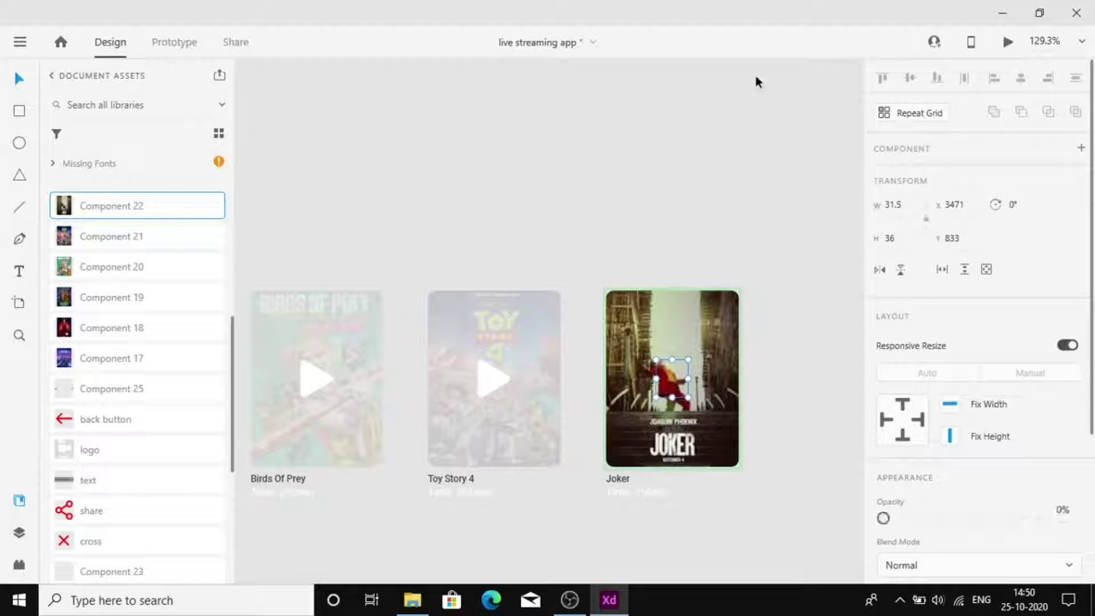
click(756, 73)
In the Joker component's hover state, set the poster's opacity to 13% and the play icon's to 100%.
click(713, 324)
click(954, 203)
double_click(666, 362)
key(1)
key(3)
click(668, 365)
drag(954, 472, 1090, 462)
click(833, 206)
Return the Joker, Toy Story 4 and Birds of Prey poster components to their default state.
click(725, 317)
click(649, 196)
key(ctrl+z)
key(ctrl+z)
key(ctrl+z)
key(ctrl+z)
key(ctrl+z)
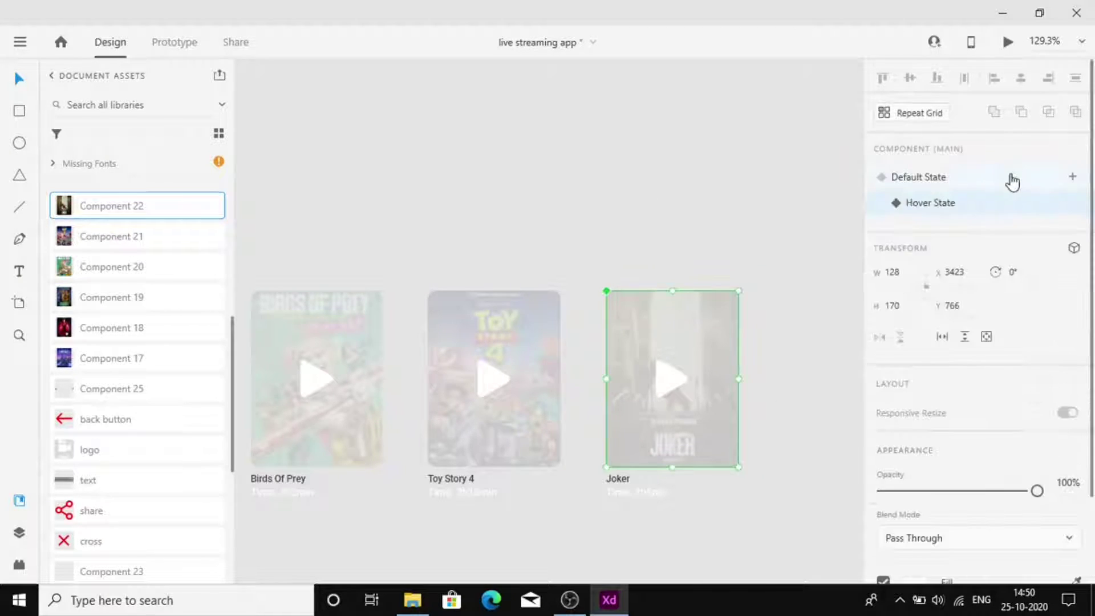
key(ctrl+z)
key(ctrl+z)
key(ctrl+z)
key(ctrl+z)
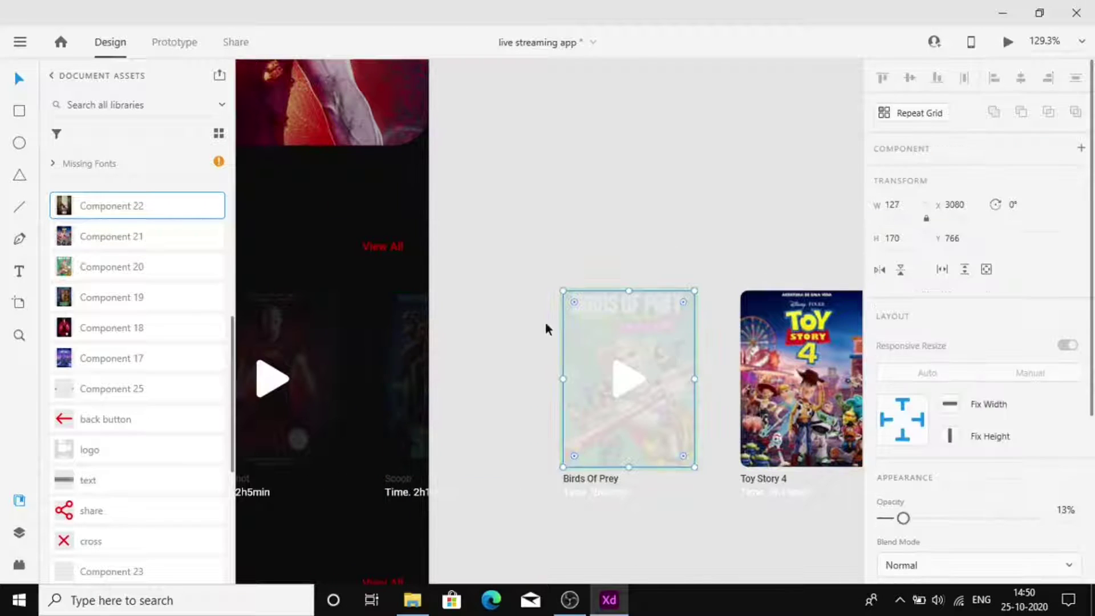
key(ctrl+z)
key(ctrl+z)
key(ctrl+z)
key(ctrl+z)
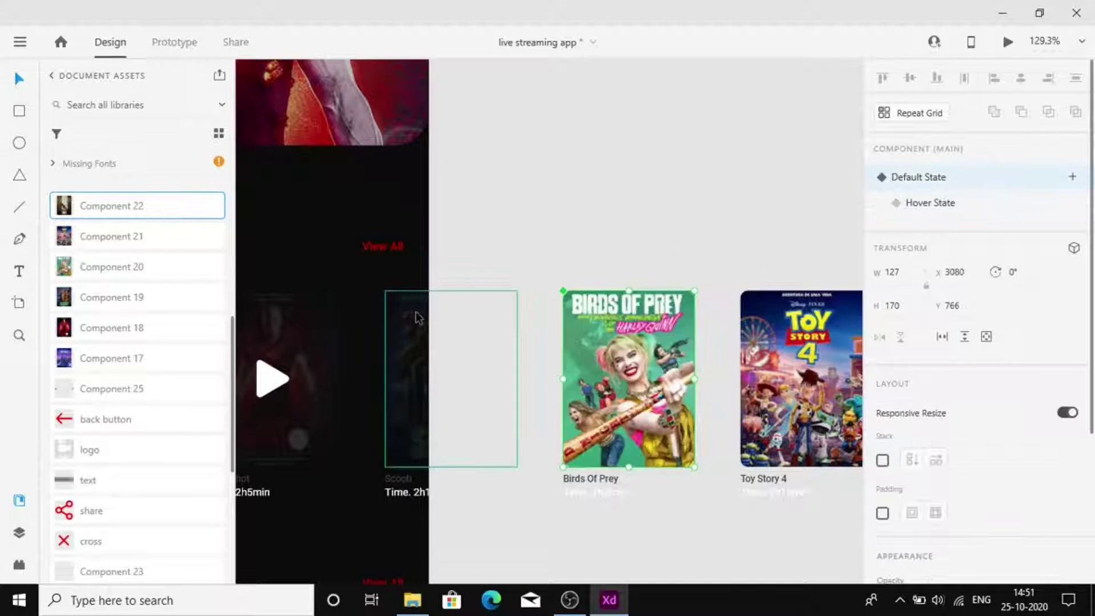
Return the Scoob, Bloodshot and Onward poster components to their default state.
scroll(396, 428, left, 1)
click(396, 431)
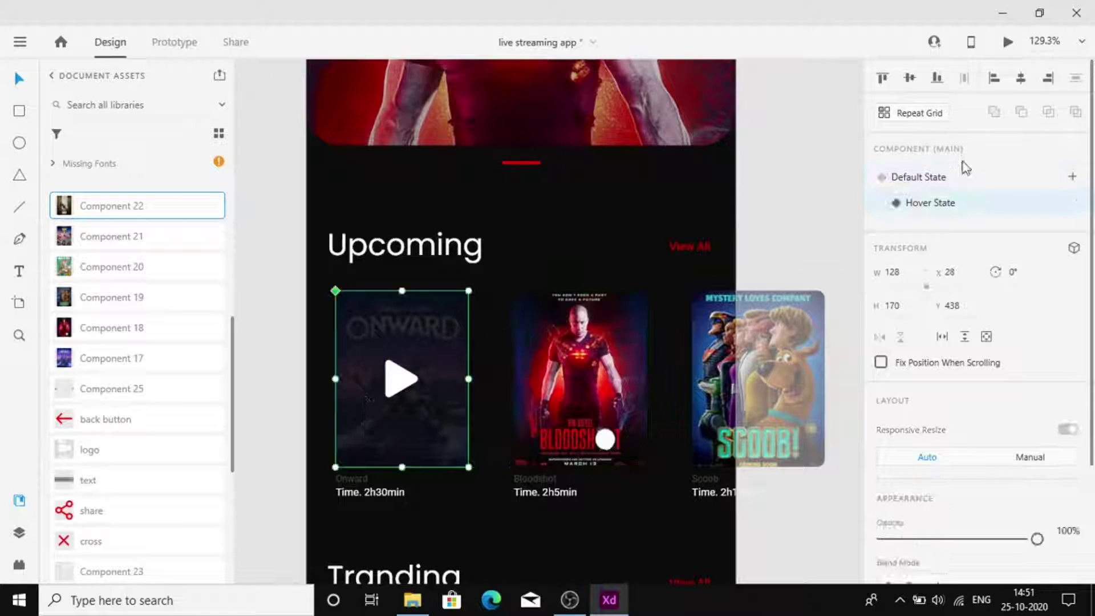
click(965, 179)
Make the row of Upcoming posters a horizontal scroll group within the home 01 artboard and preview the design.
scroll(659, 341, down, 8)
scroll(659, 341, right, 3)
drag(733, 343, 439, 365)
drag(734, 365, 436, 380)
click(942, 269)
click(1007, 41)
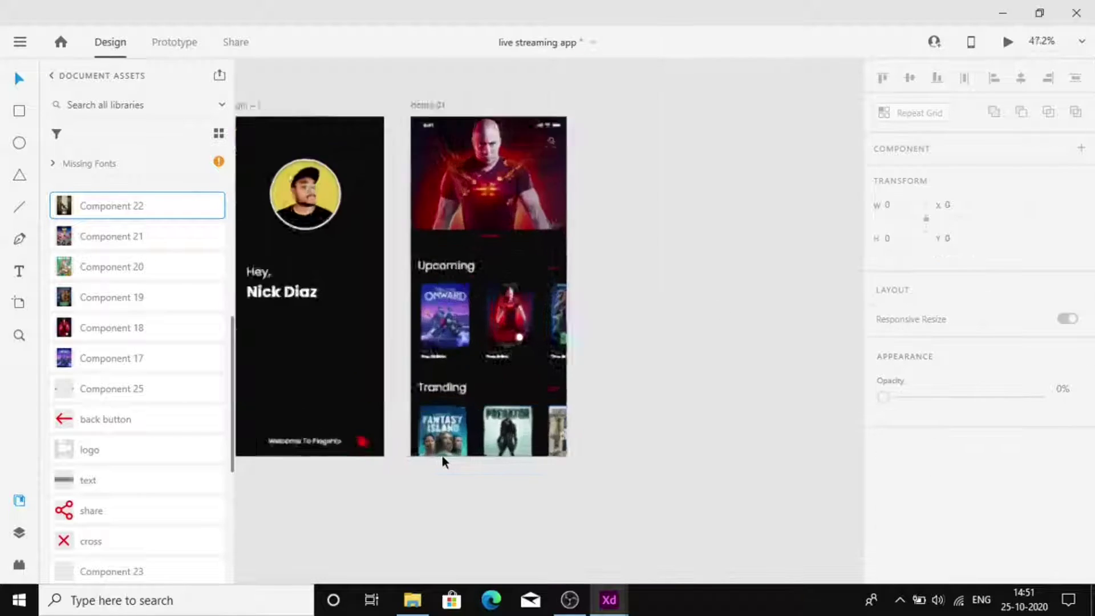
Draw a rectangle 414 wide and 70 high across the bottom of the home 01 artboard.
scroll(443, 456, up, 5)
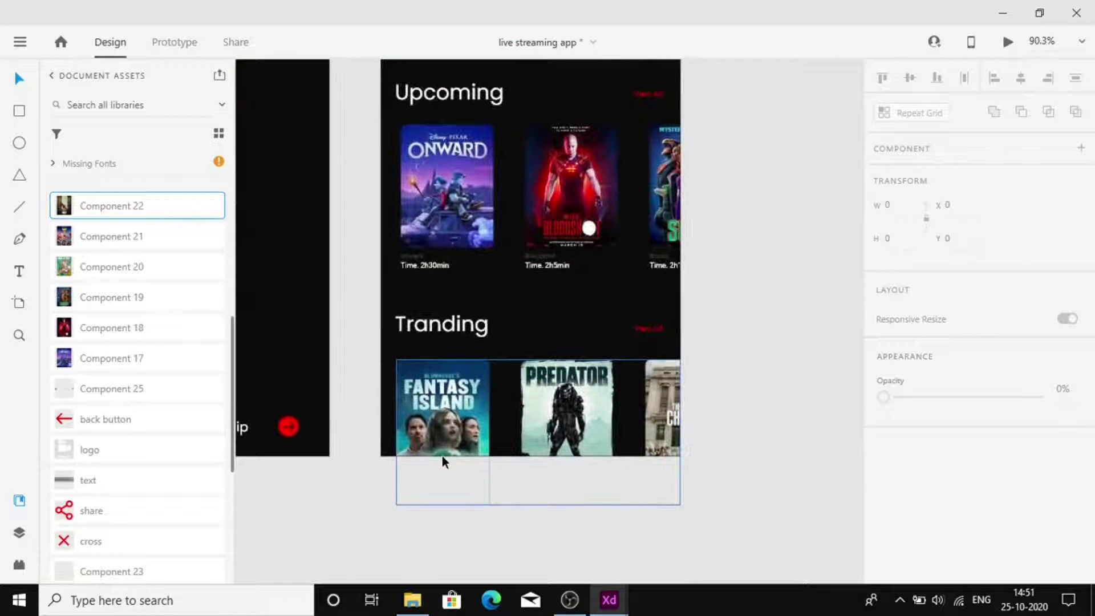
key(r)
drag(337, 368, 747, 438)
Remove the rectangle's border and fill it with black.
scroll(916, 457, down, 5)
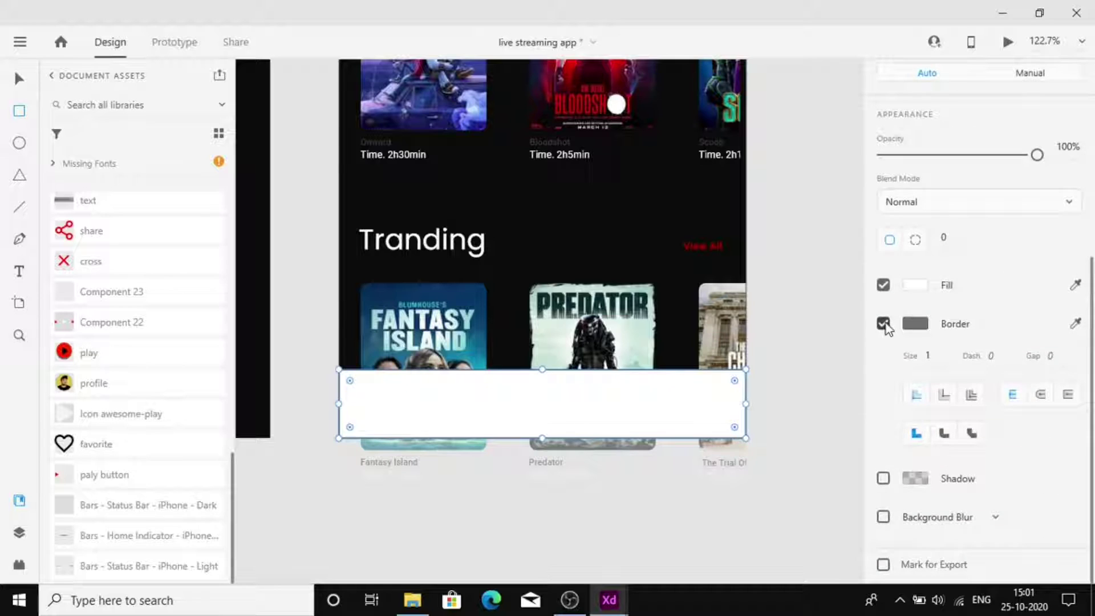
click(886, 325)
click(917, 404)
drag(758, 398, 758, 449)
Round only the rectangle's two upper corners with a radius of 22.
click(916, 356)
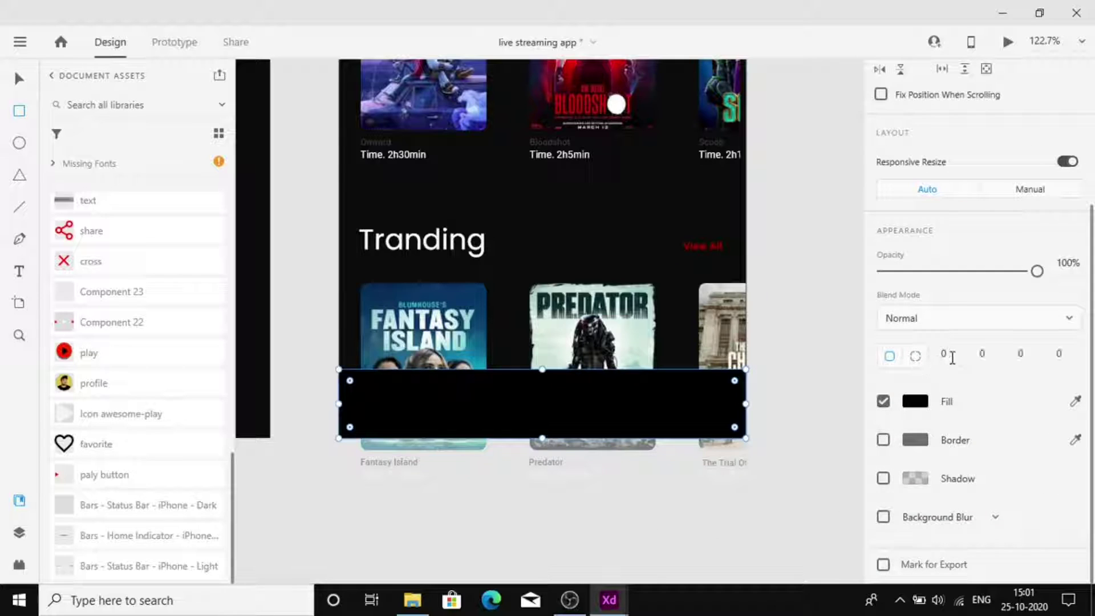
click(989, 358)
text(22)
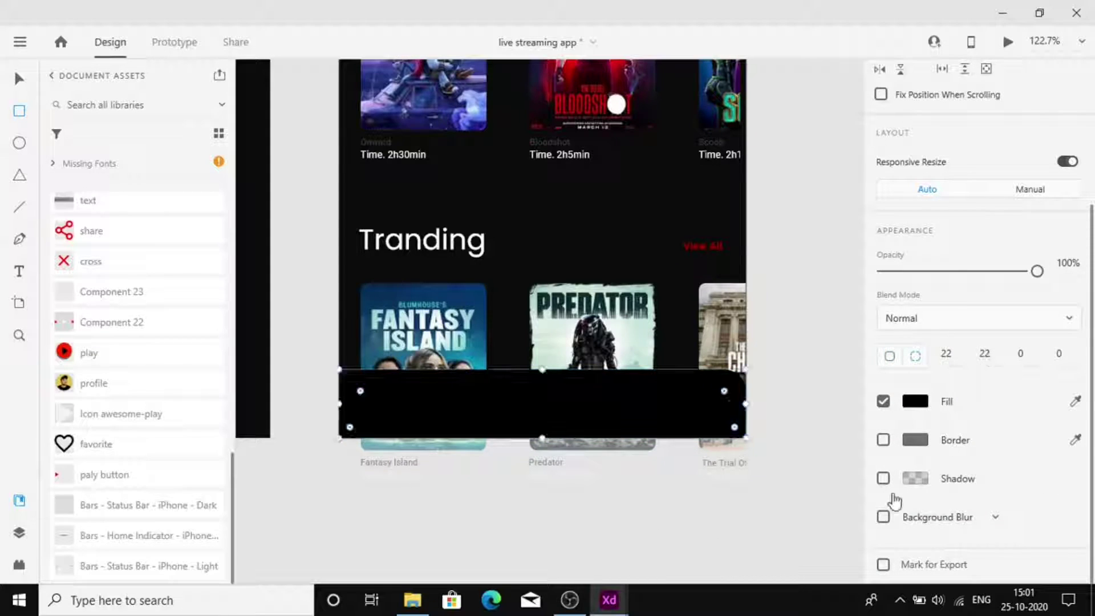
Add a darker shadow to the bar with a Y offset of -6 and a blur of 4.
click(883, 478)
click(985, 472)
click(1047, 471)
text(4)
click(916, 440)
drag(860, 448, 859, 370)
click(835, 261)
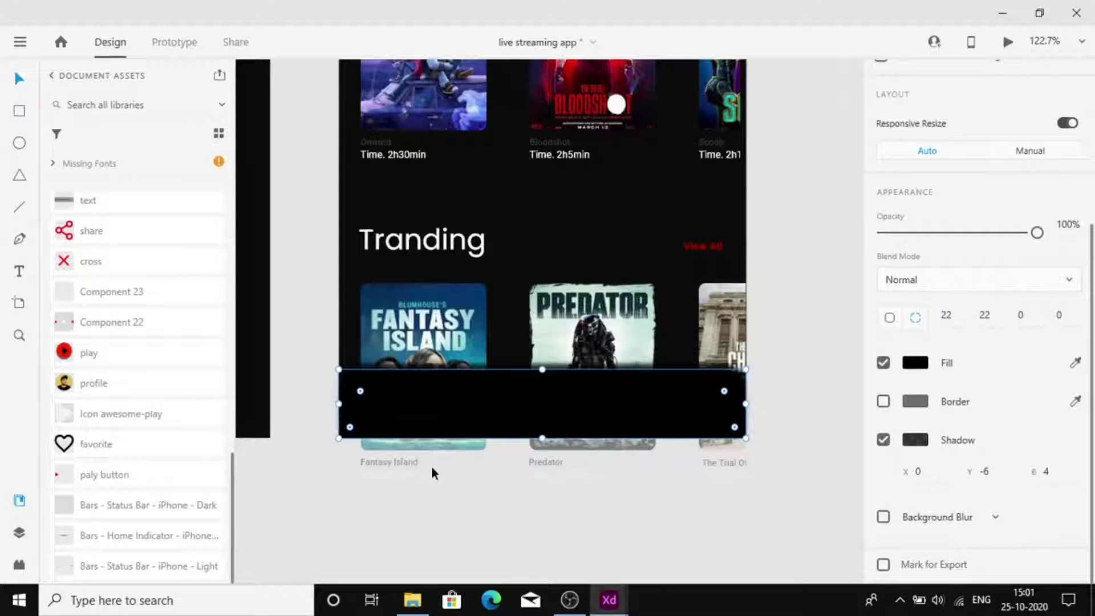
Align the black bar with the bottom edge of the home 01 artboard.
scroll(432, 466, up, 2)
scroll(966, 171, up, 4)
scroll(1000, 244, down, 4)
scroll(942, 82, up, 4)
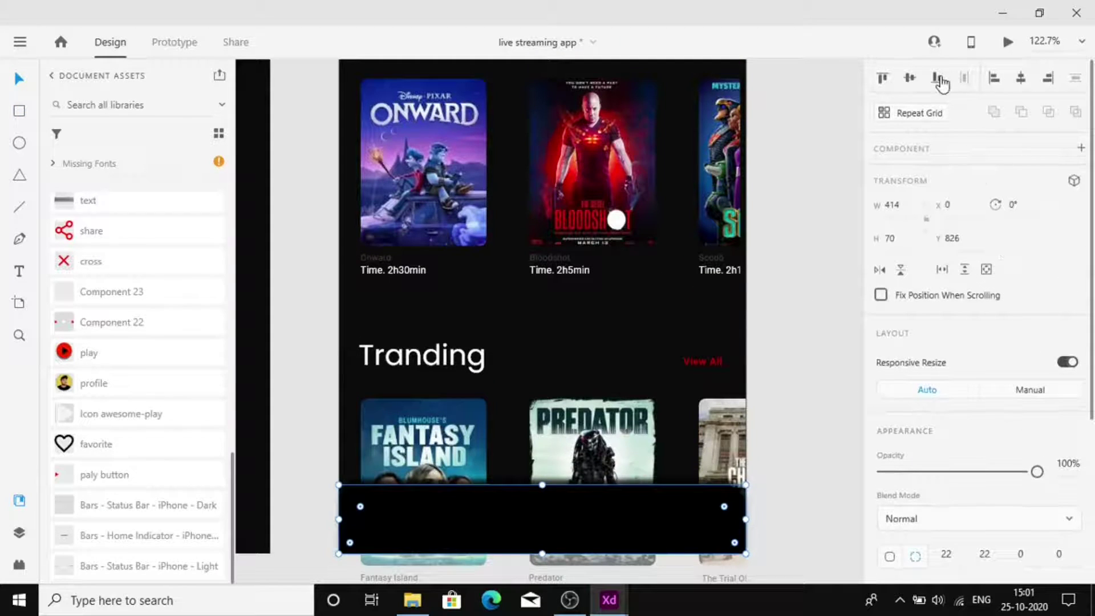
click(835, 250)
scroll(767, 284, down, 2)
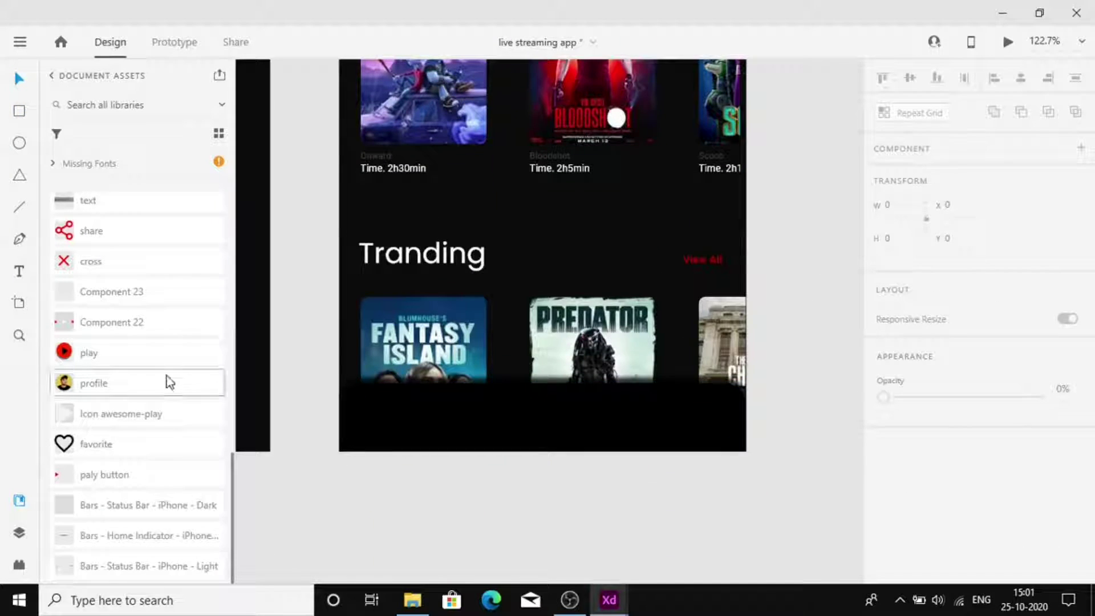
Place the profile component at the left end of the black bar, scaled down and with a border size of 2.
drag(166, 376, 608, 318)
double_click(607, 346)
click(816, 343)
double_click(686, 278)
scroll(983, 494, down, 5)
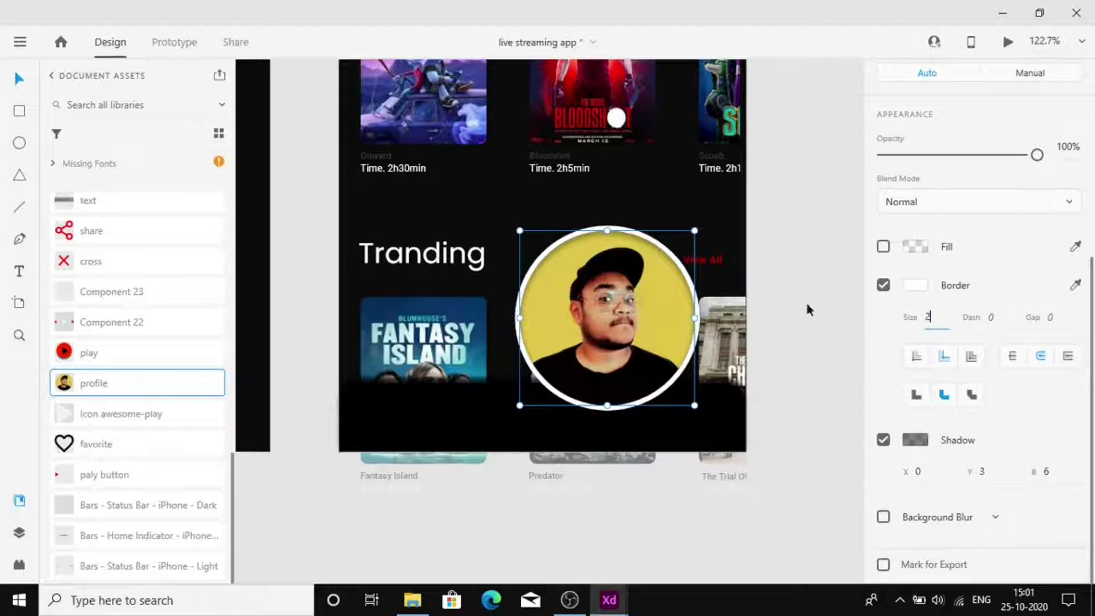
click(680, 327)
drag(694, 407, 409, 436)
Place Component 25 with the home, heart and settings icons on the black bar beside the profile picture.
drag(111, 300, 518, 425)
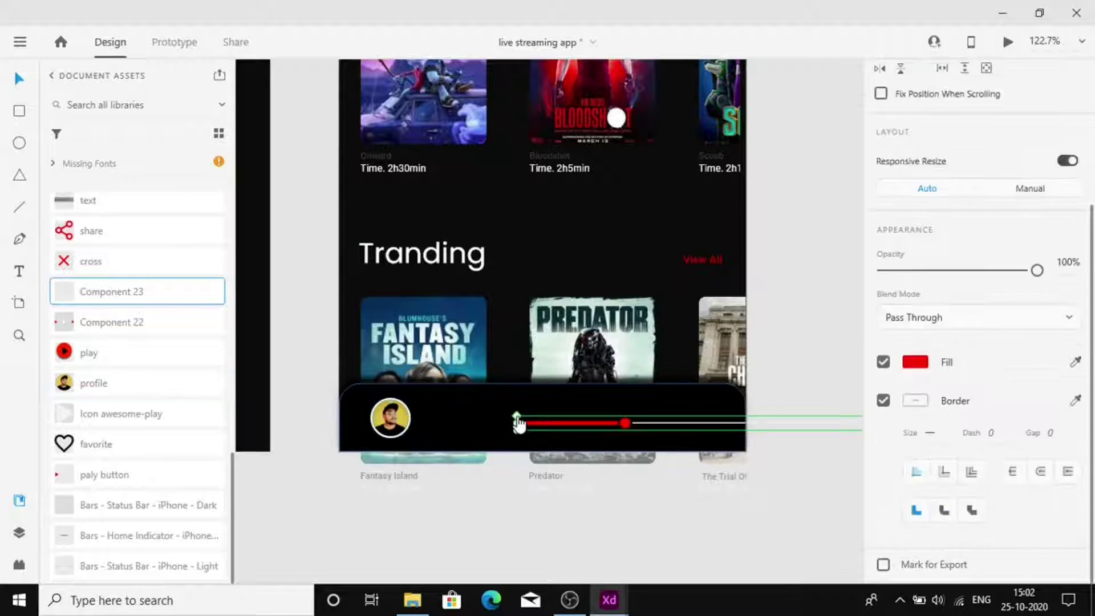
key(Delete)
scroll(105, 334, up, 5)
drag(93, 401, 510, 427)
double_click(501, 416)
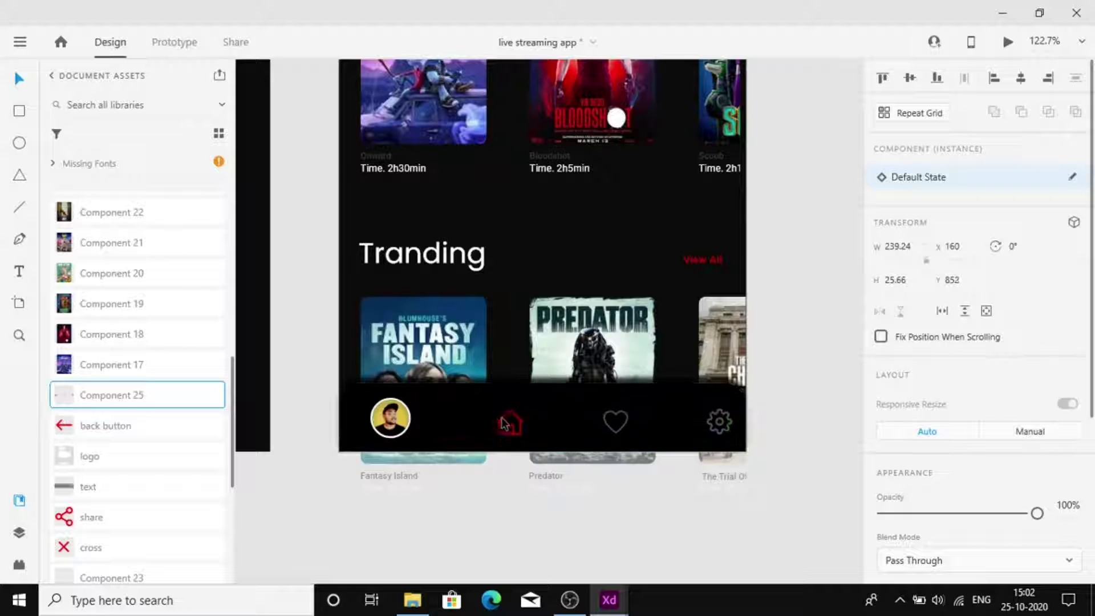
Move the navigation icons and the profile picture closer together on the black bar.
drag(501, 416, 465, 416)
shift+click(401, 417)
click(436, 435)
drag(364, 397, 399, 425)
shift+click(448, 324)
click(571, 536)
Line up the profile picture with the navigation icons and centre them together horizontally on the black bar.
click(392, 419)
shift+click(465, 422)
drag(466, 422, 468, 428)
click(1018, 83)
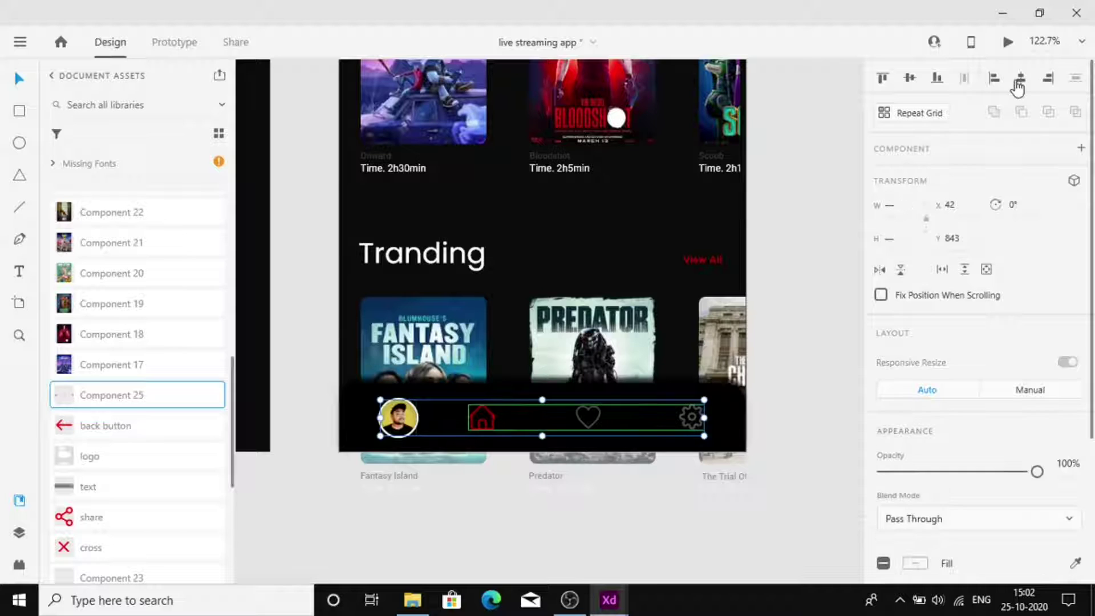
Duplicate the home 01 artboard.
click(794, 187)
scroll(794, 187, down, 5)
scroll(793, 187, up, 3)
scroll(792, 187, right, 2)
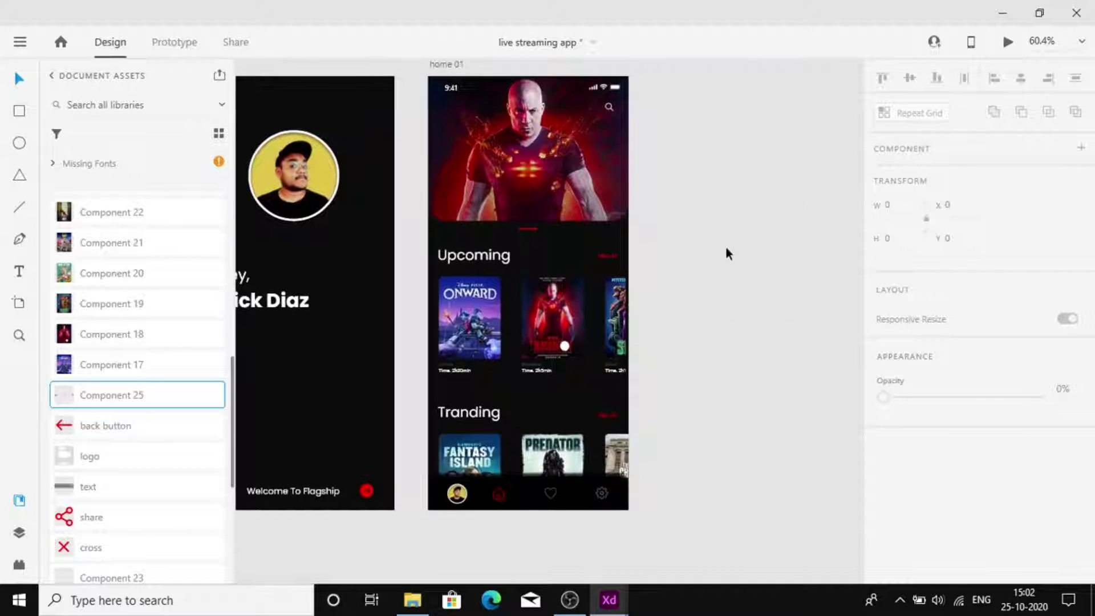
scroll(576, 402, down, 1)
click(455, 79)
key(ctrl+d)
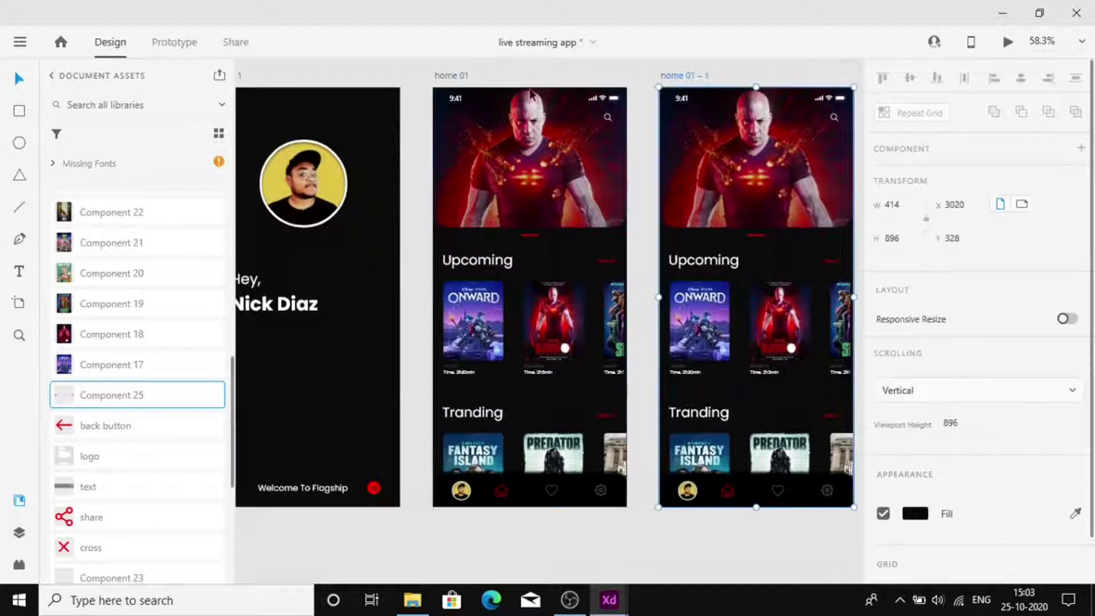
Delete the poster sections, the navigation bar and the red indicator line below the banner on the duplicated artboard.
scroll(491, 85, right, 2)
click(768, 95)
drag(766, 255, 545, 503)
key(Delete)
click(640, 235)
key(Delete)
Enlarge the banner image and its black shade downward to fill about the upper half of the duplicated artboard.
click(629, 197)
drag(638, 228, 643, 268)
key(ctrl+z)
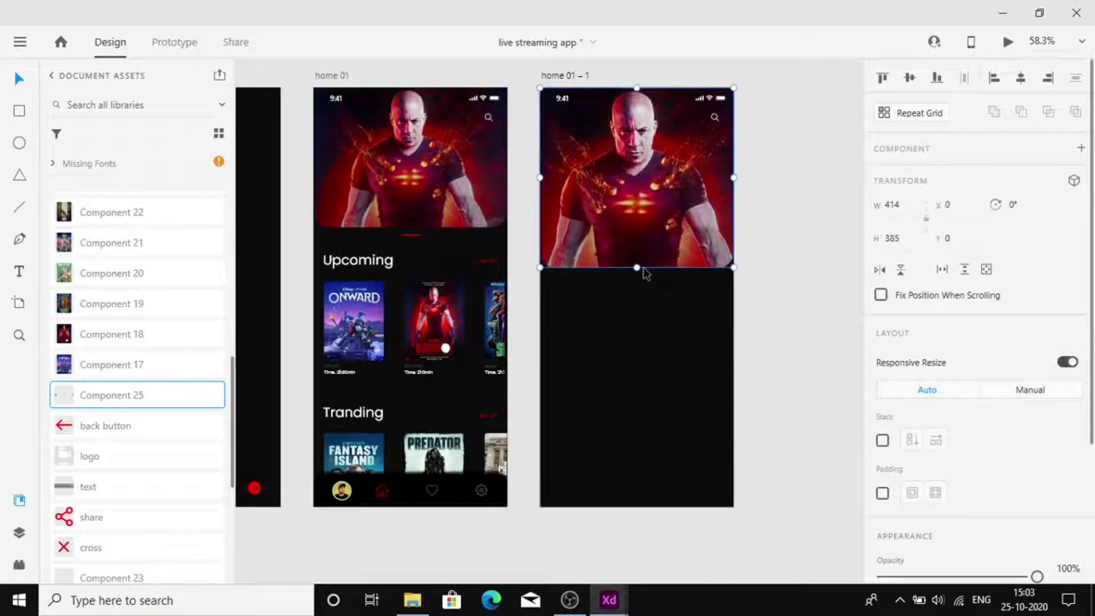
double_click(642, 244)
click(800, 230)
scroll(799, 230, down, 1)
click(622, 156)
scroll(622, 156, up, 3)
drag(638, 323, 639, 353)
click(770, 292)
click(638, 291)
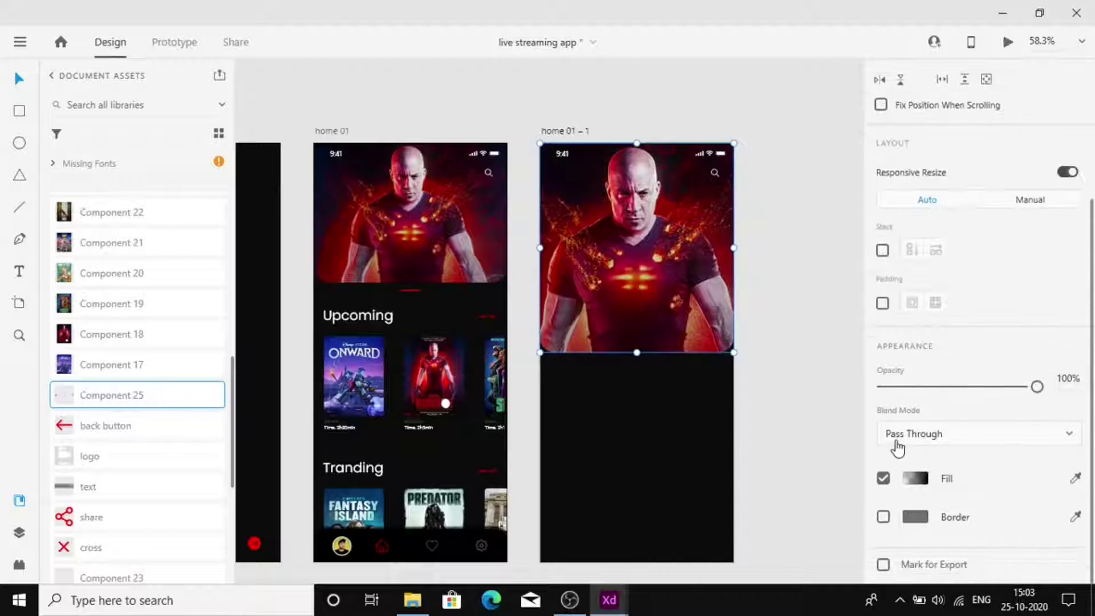
Remove the search icon from the duplicated artboard's banner.
click(758, 267)
click(20, 531)
click(594, 256)
click(93, 251)
scroll(953, 428, down, 3)
click(631, 372)
scroll(631, 372, right, 1)
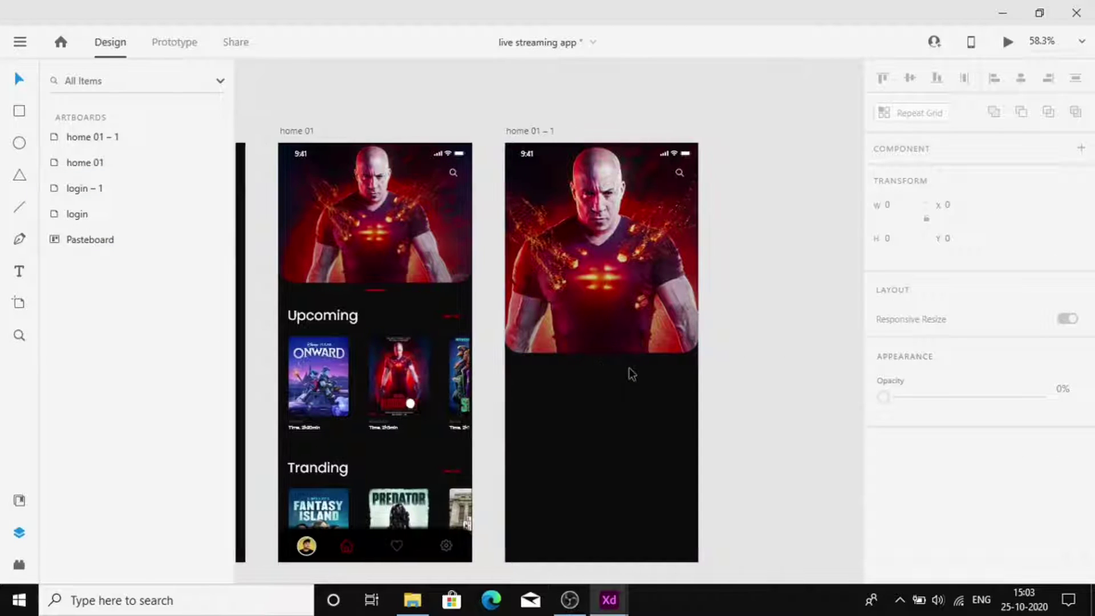
click(679, 174)
key(Delete)
click(807, 361)
Copy the Tranding poster row from home 01 to the same position on the duplicated artboard.
scroll(495, 436, up, 3)
scroll(494, 435, down, 3)
scroll(494, 435, left, 2)
click(388, 419)
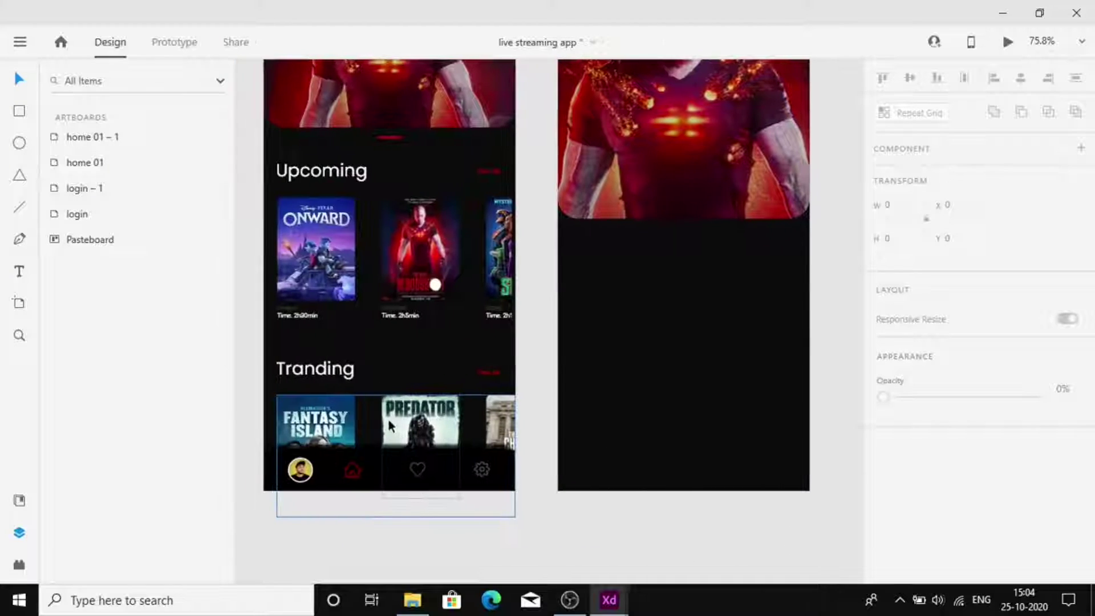
key(ctrl+c)
click(667, 386)
key(ctrl+v)
scroll(713, 377, right, 3)
click(749, 375)
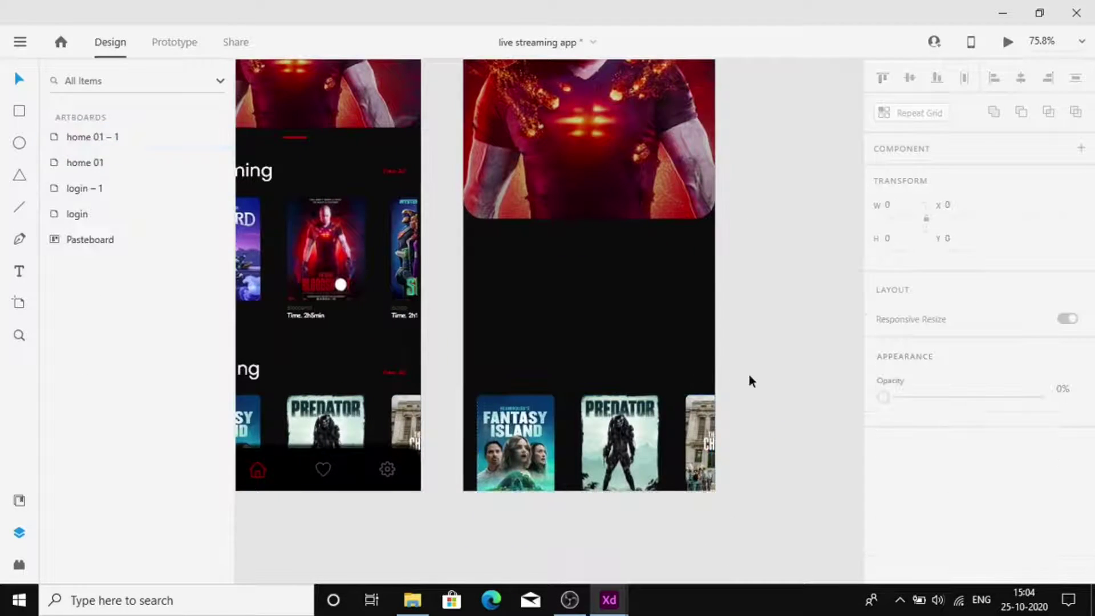
Place the text component with the film description between the banner and the poster row.
scroll(809, 323, right, 1)
scroll(583, 318, up, 3)
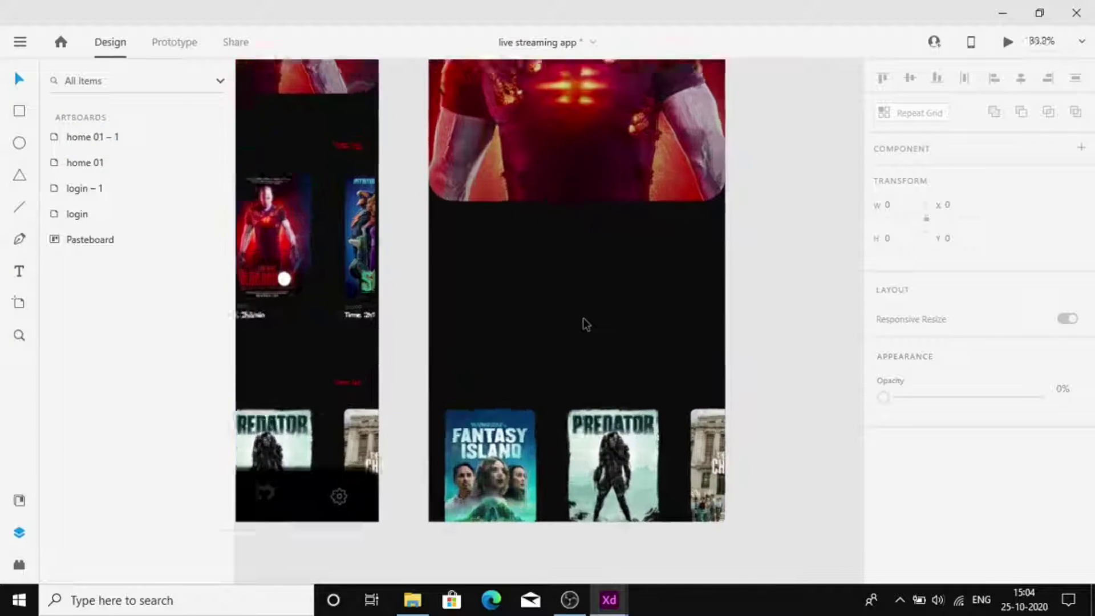
click(19, 501)
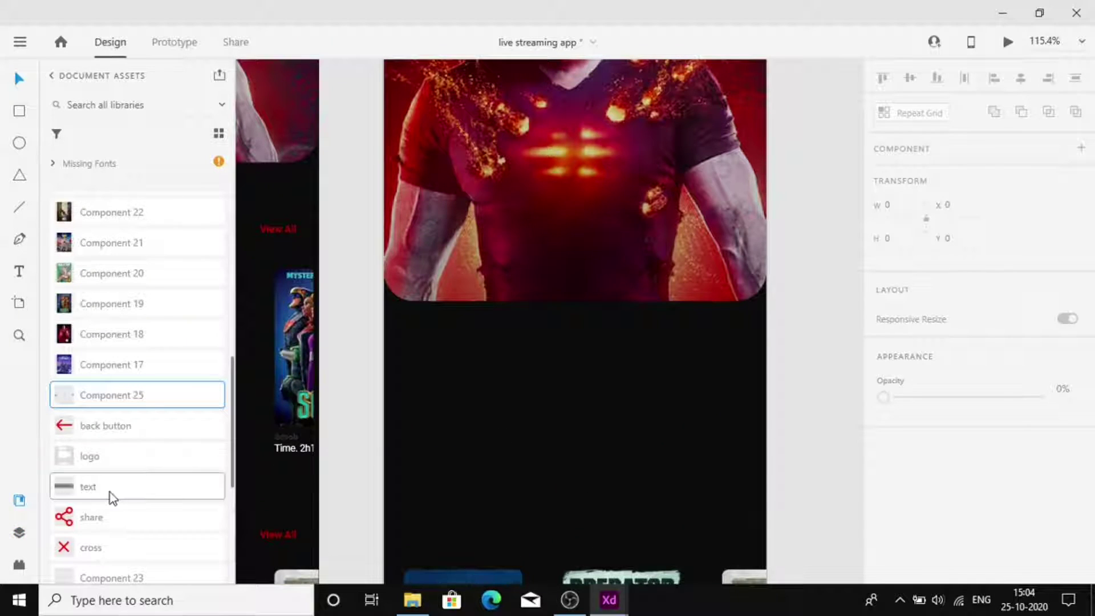
drag(108, 492, 453, 391)
drag(551, 422, 505, 405)
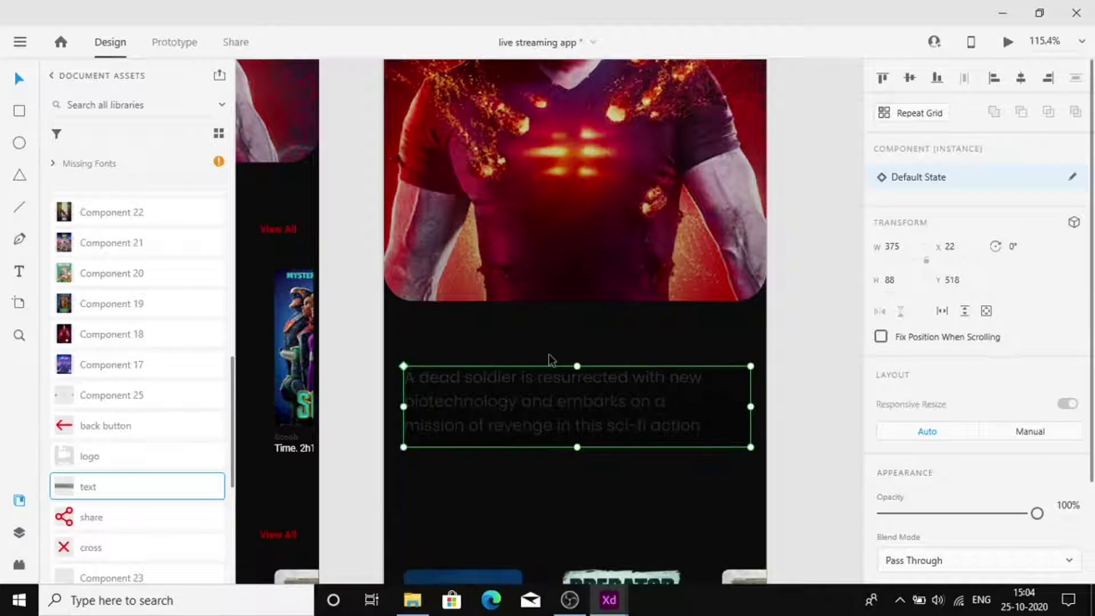
Change the duplicated artboard's fill to pure black.
click(550, 357)
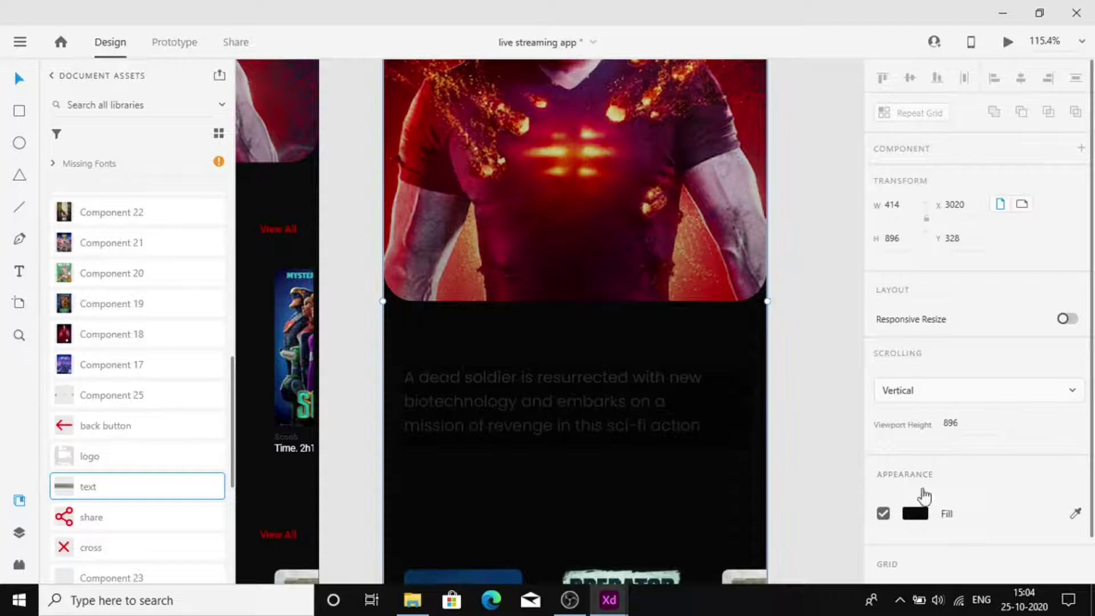
click(915, 515)
click(798, 235)
Ungroup the description component and change its overlay rectangle's starting gradient stop to a very dark gray at 0% opacity.
click(539, 397)
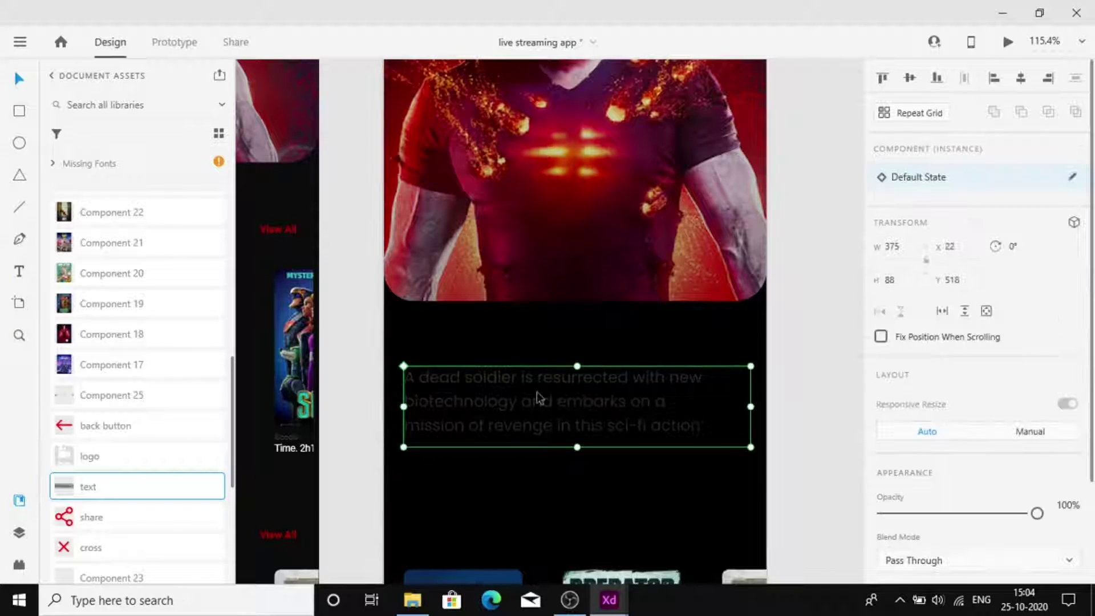
click(19, 533)
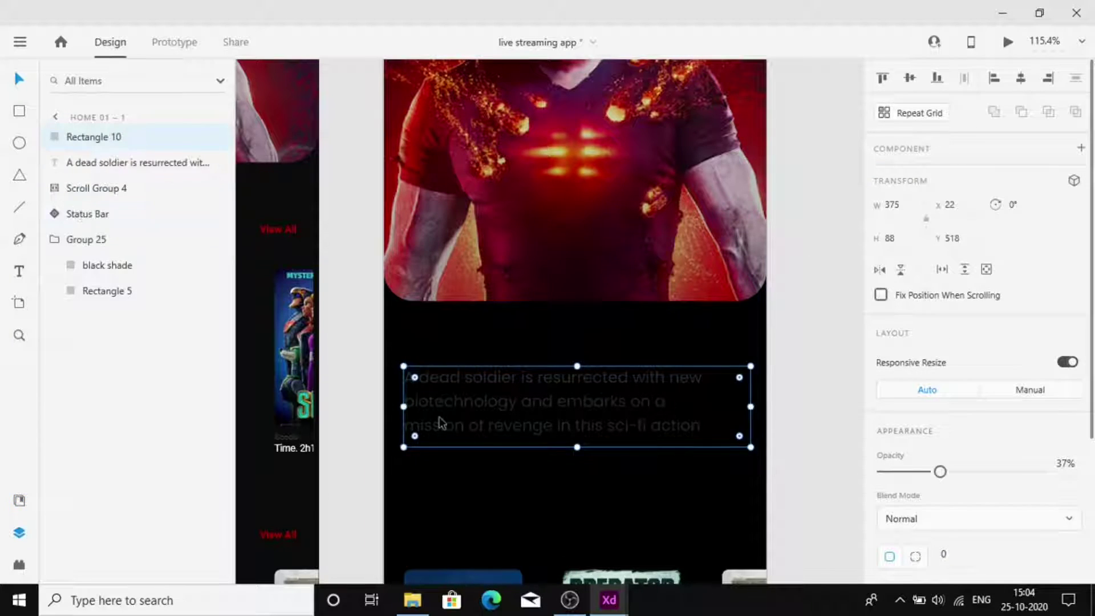
scroll(946, 337, down, 3)
click(915, 402)
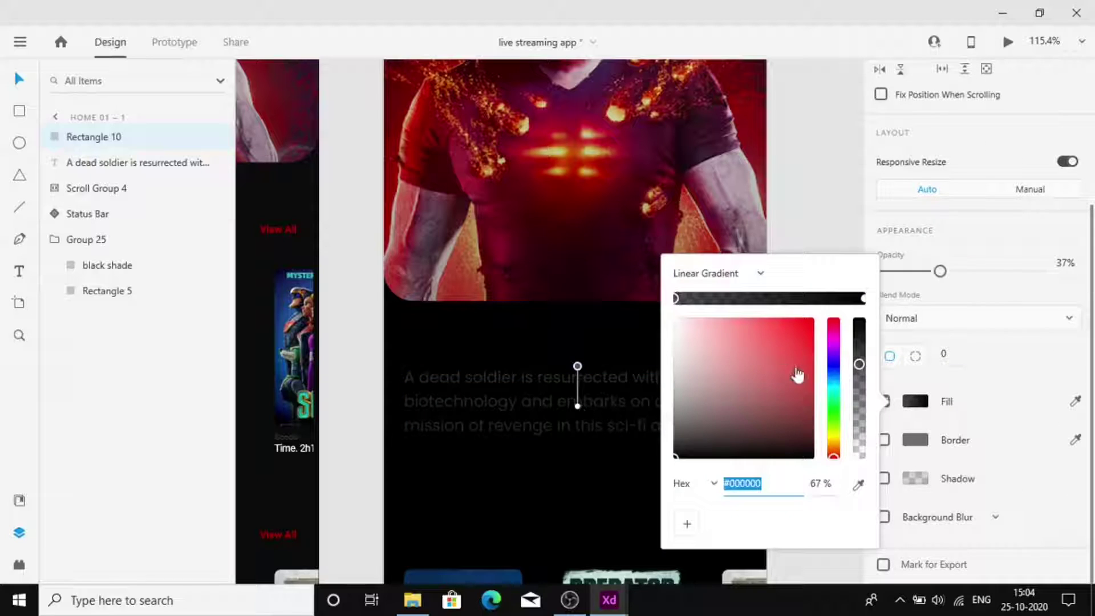
drag(859, 364, 859, 314)
key(ctrl+z)
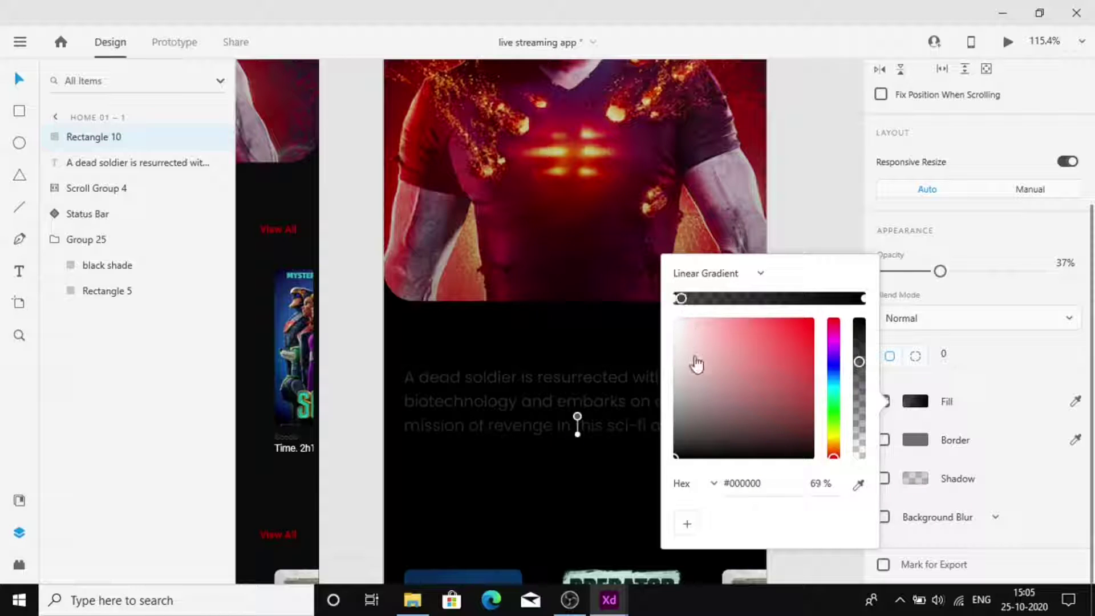
drag(687, 347, 674, 317)
drag(860, 421, 869, 477)
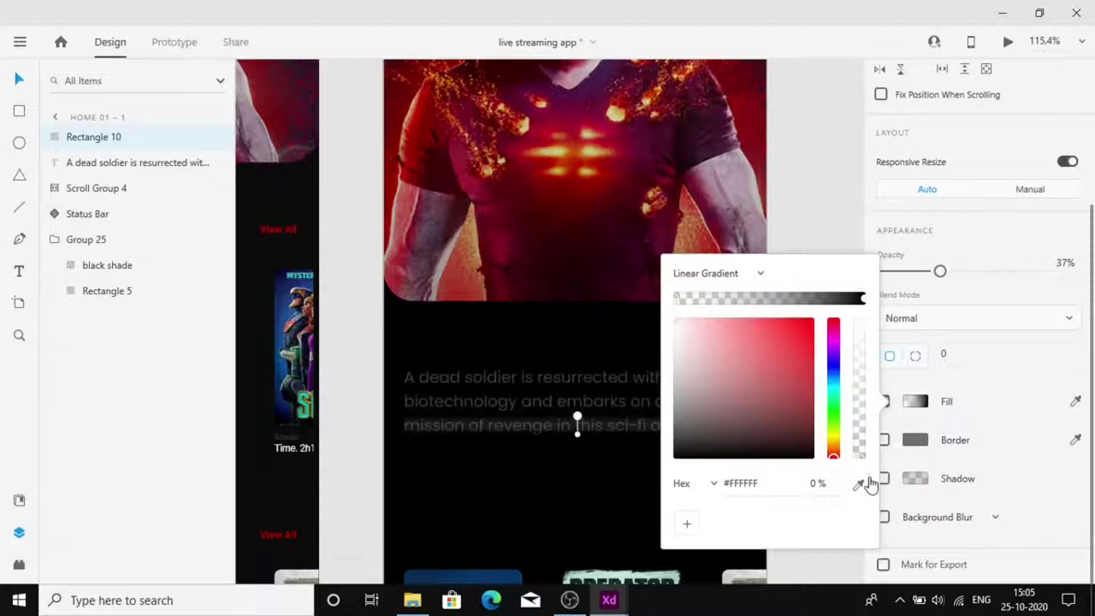
drag(751, 339, 632, 450)
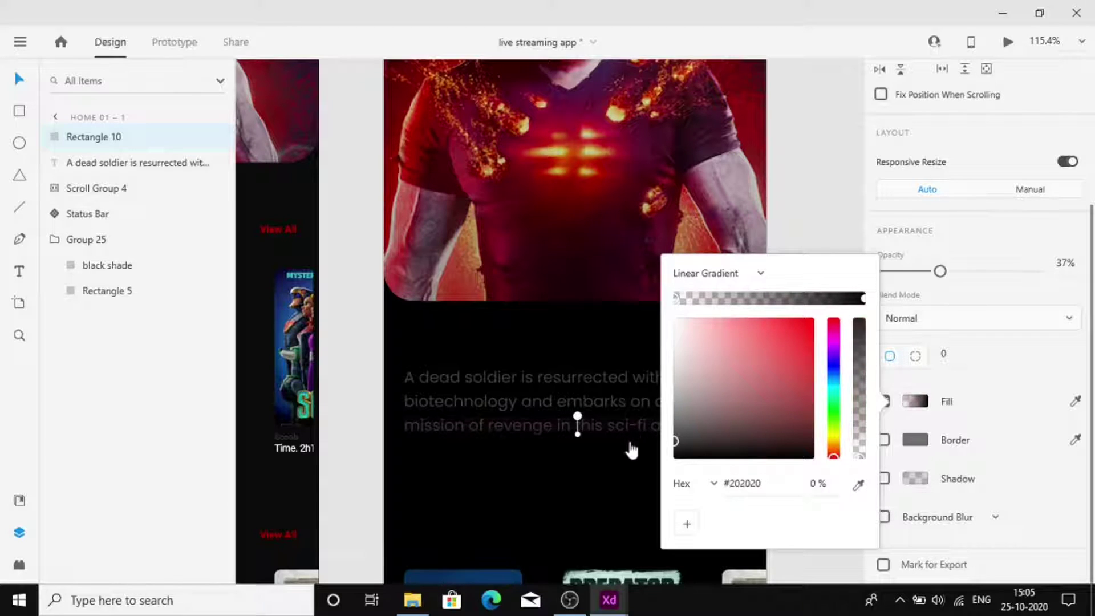
click(550, 484)
Group the description text with its overlay, centre the group horizontally on the artboard and move it slightly down.
scroll(495, 453, right, 2)
scroll(495, 453, down, 3)
scroll(495, 453, up, 2)
click(516, 393)
click(1020, 83)
click(806, 305)
drag(406, 367, 532, 472)
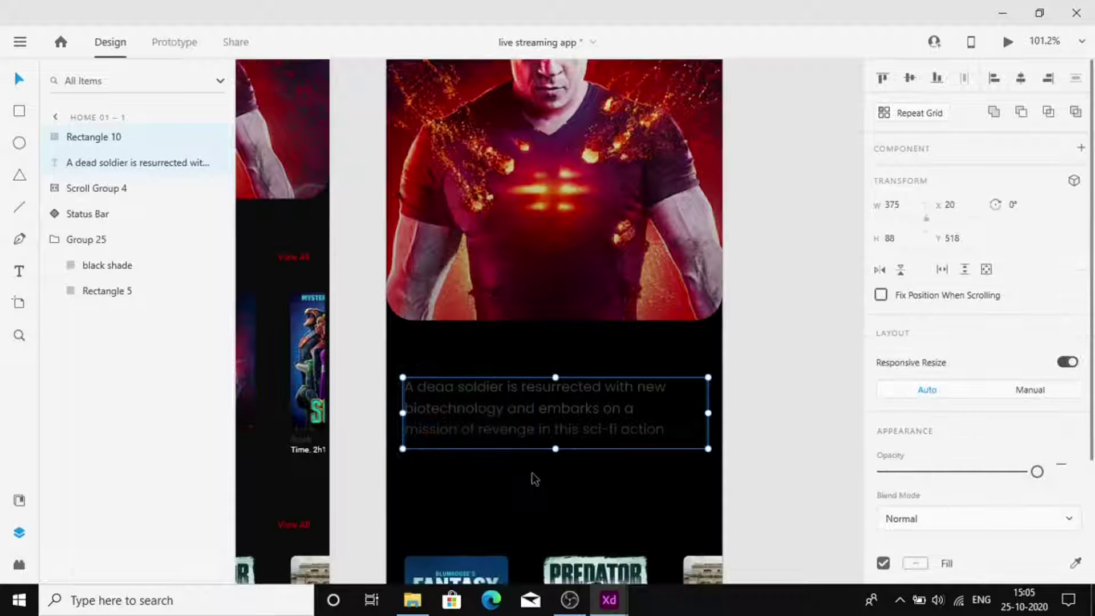
key(ctrl+g)
click(1021, 80)
click(815, 302)
drag(516, 403, 515, 414)
Add the title "Bloodshot" above the description in white at size 20.
key(t)
click(425, 343)
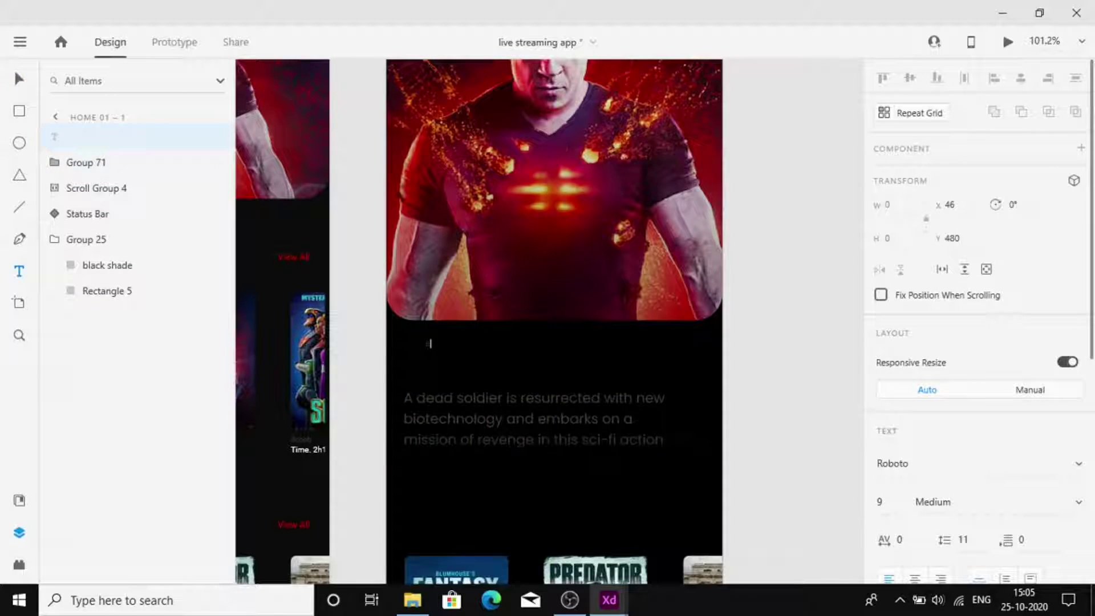
scroll(980, 253, down, 5)
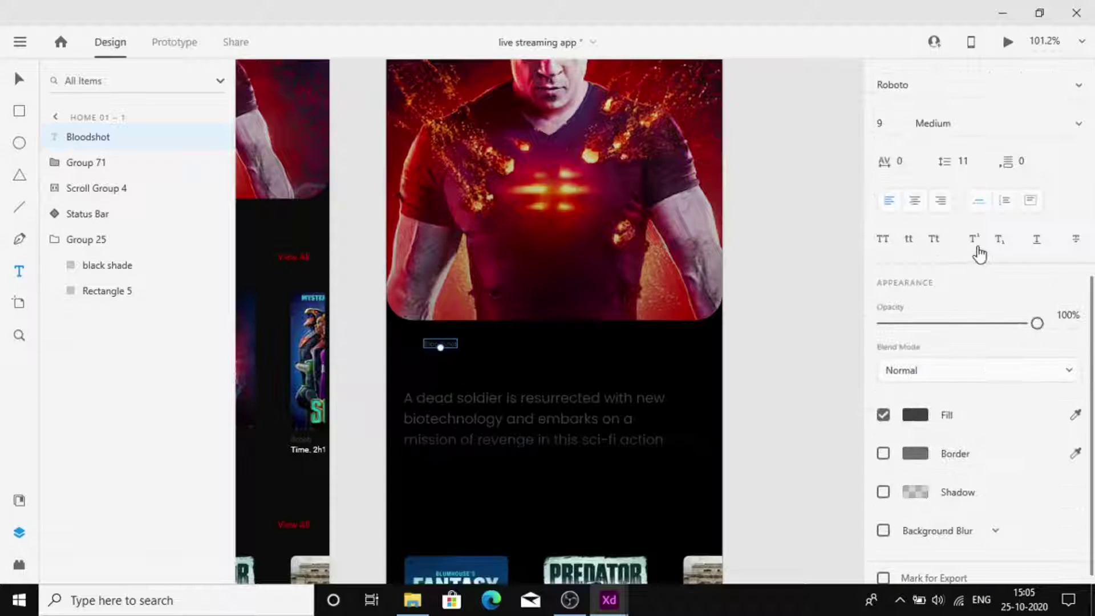
click(908, 421)
drag(746, 339, 577, 282)
click(1072, 307)
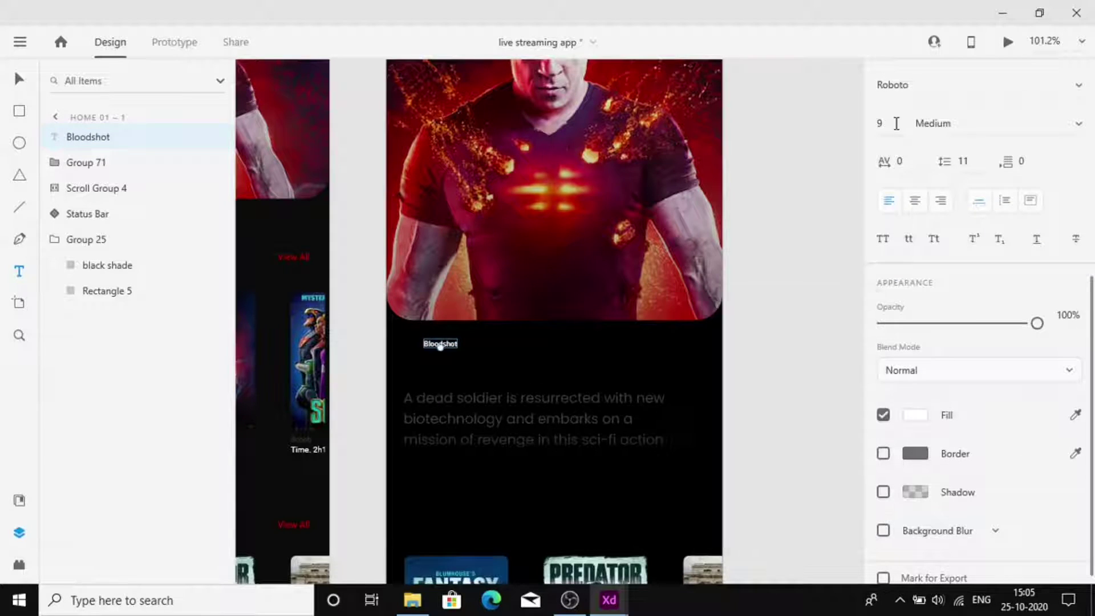
click(897, 123)
text(20)
key(Return)
Move the title to the description's left edge and draw a vertical divider line about 12 px high after it.
scroll(935, 343, up, 5)
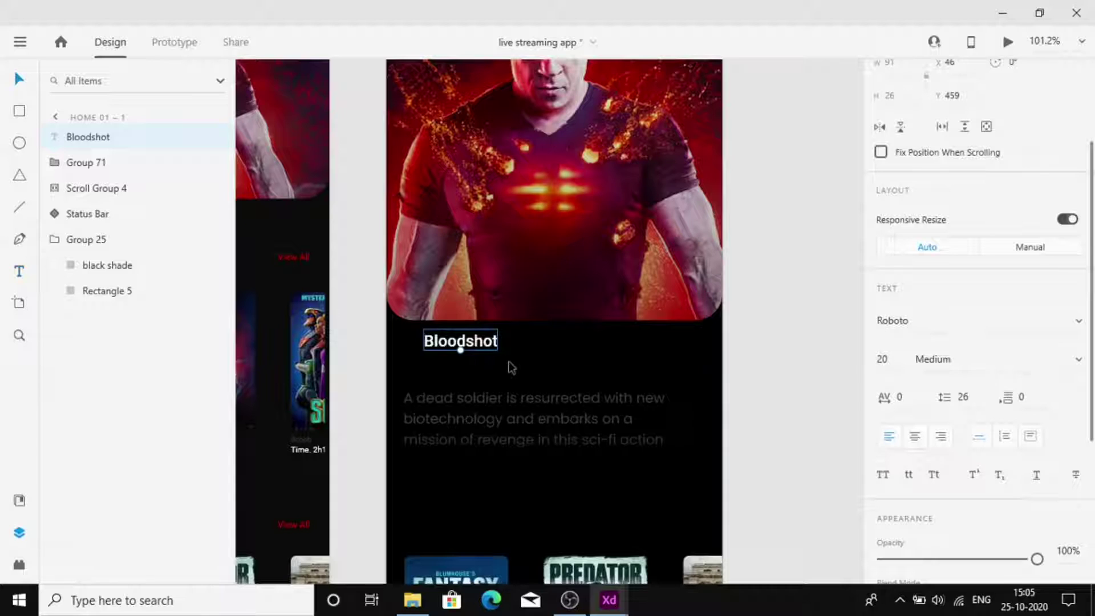
scroll(512, 368, up, 2)
mouse_move(446, 344)
mouse_down()
mouse_move(415, 341)
mouse_move(485, 345)
mouse_up()
scroll(481, 334, up, 1)
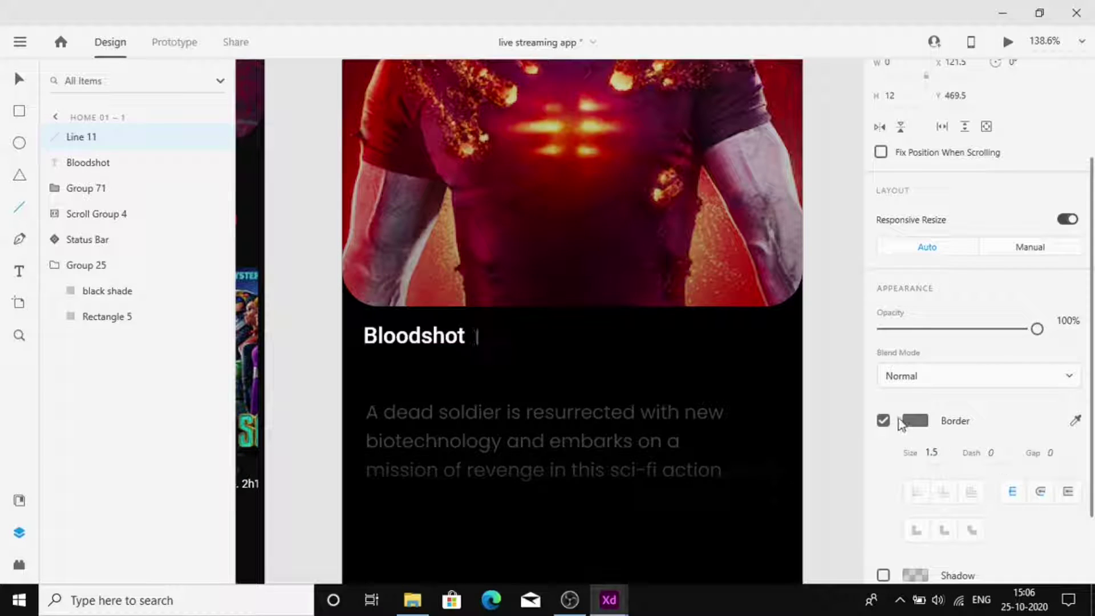
Give the divider line a white border with rounded ends and reduce its opacity to 33%.
click(911, 422)
text(fff)
key(Return)
click(1036, 332)
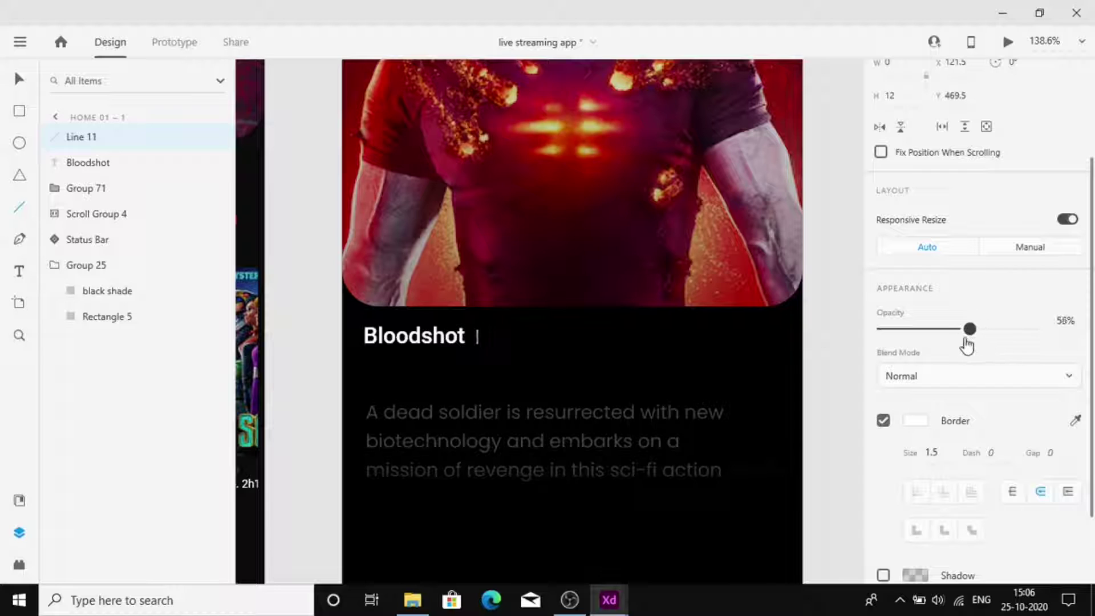
Set the Bloodshot title's size to 25 and move the divider line to just after the enlarged title.
click(461, 343)
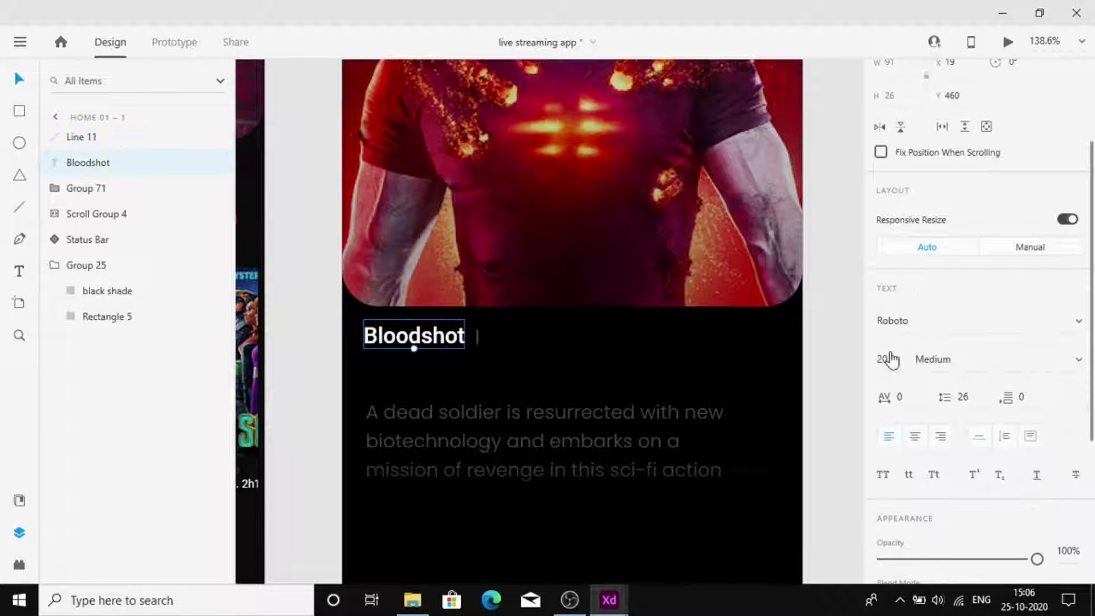
text(25)
key(Return)
click(500, 341)
drag(472, 342, 520, 332)
drag(476, 379, 457, 340)
drag(524, 335, 510, 335)
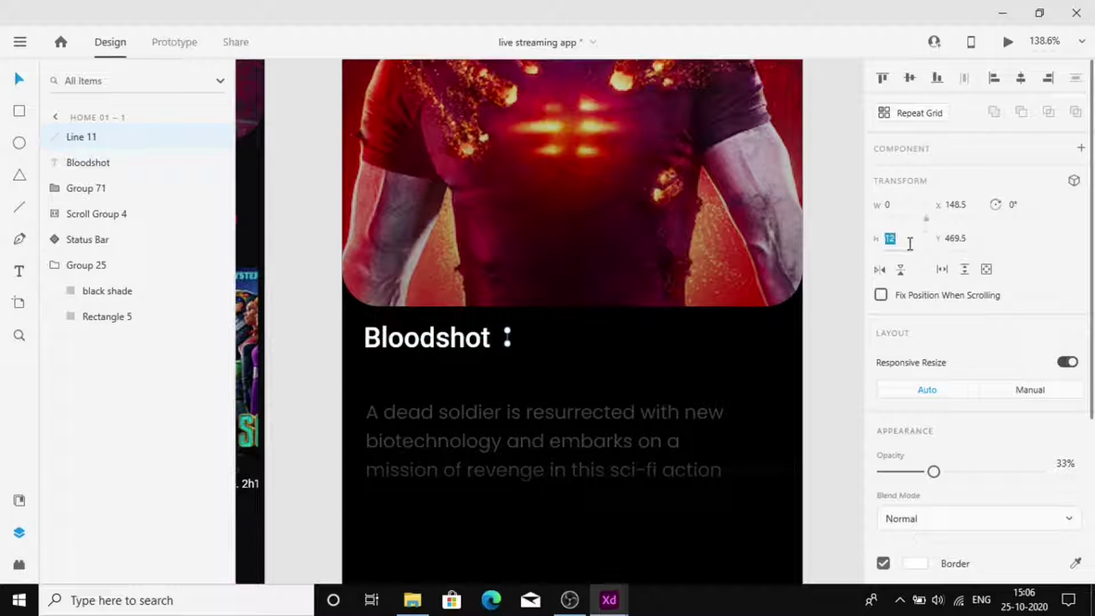
Align the divider line and the Bloodshot title on their vertical middles.
shift+click(476, 340)
click(913, 84)
click(532, 371)
scroll(468, 354, left, 1)
scroll(467, 353, up, 3)
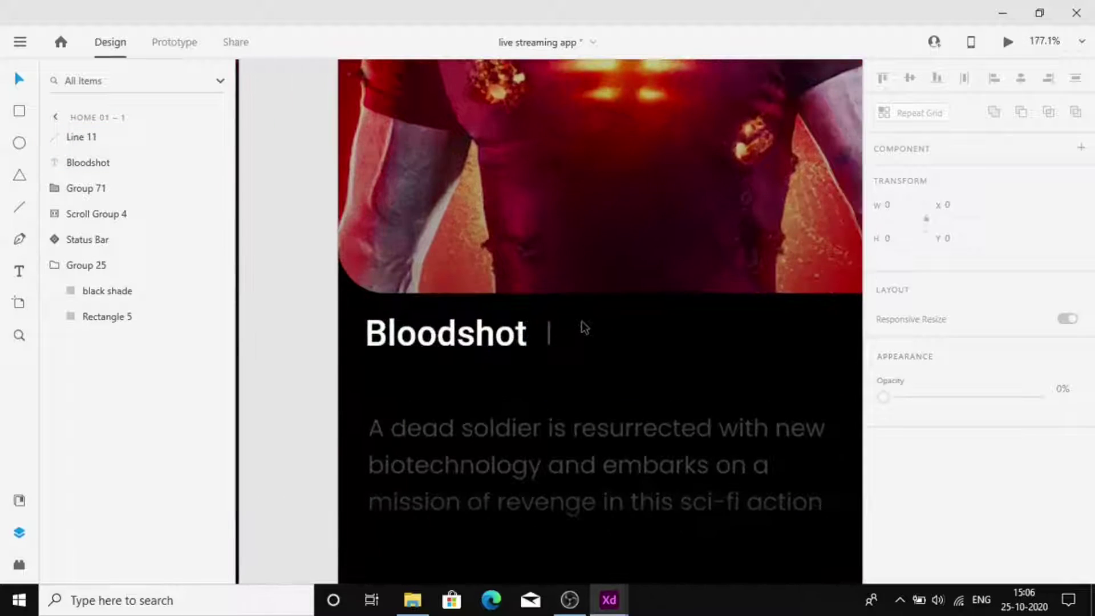
click(549, 340)
click(909, 237)
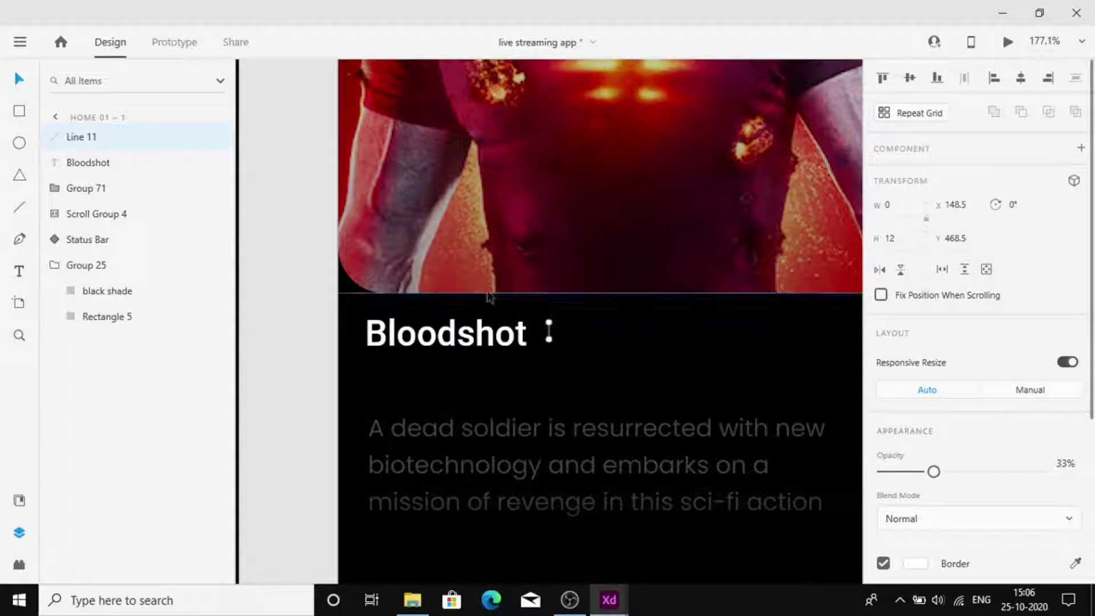
shift+click(493, 332)
key(Escape)
Duplicate the Bloodshot title after the divider line and change the copy's text to "Time. 2h18min".
click(450, 342)
drag(451, 342, 665, 340)
double_click(665, 340)
text(T)
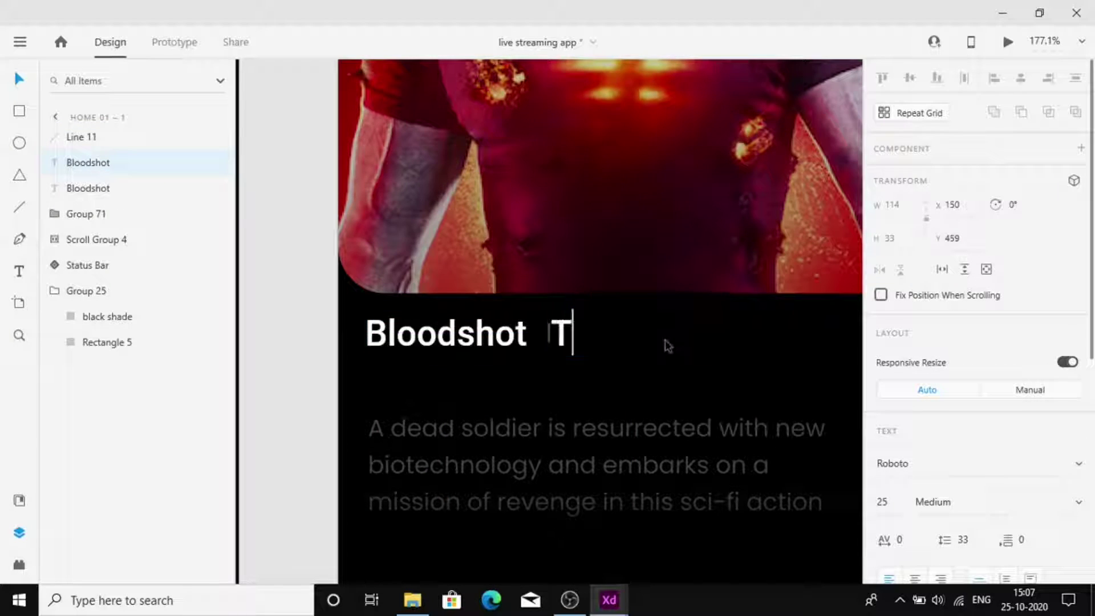
text(ime  2h30)
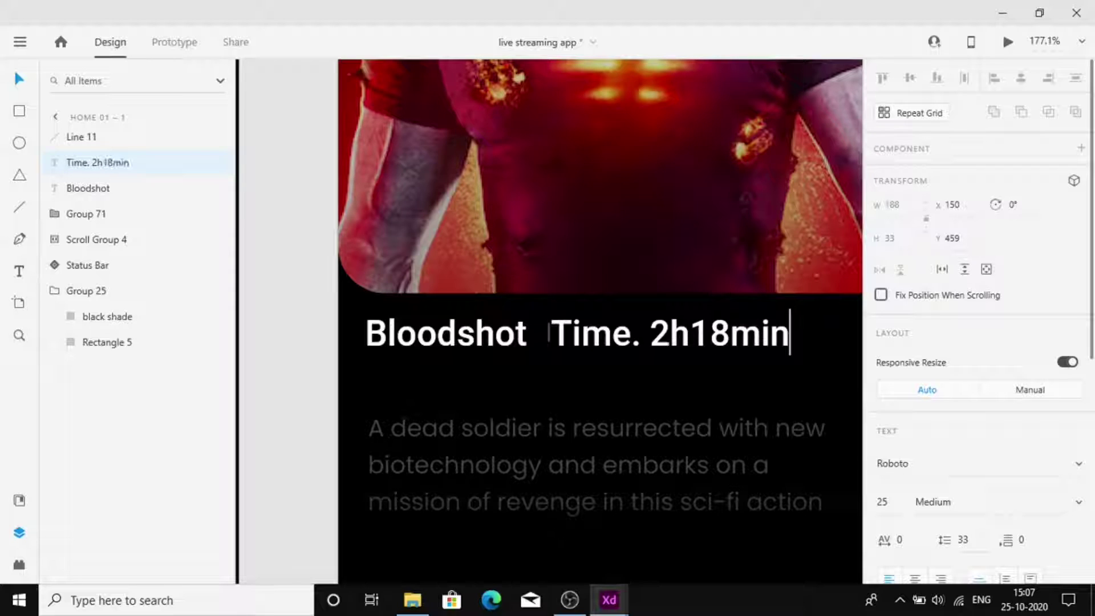
key(Escape)
Set the time text to size 10 and 100% opacity, and sample the divider line's colour for its fill.
click(883, 501)
text(10)
key(Return)
scroll(992, 406, down, 6)
drag(944, 314, 945, 312)
click(915, 405)
drag(727, 378, 634, 369)
drag(964, 307, 1035, 311)
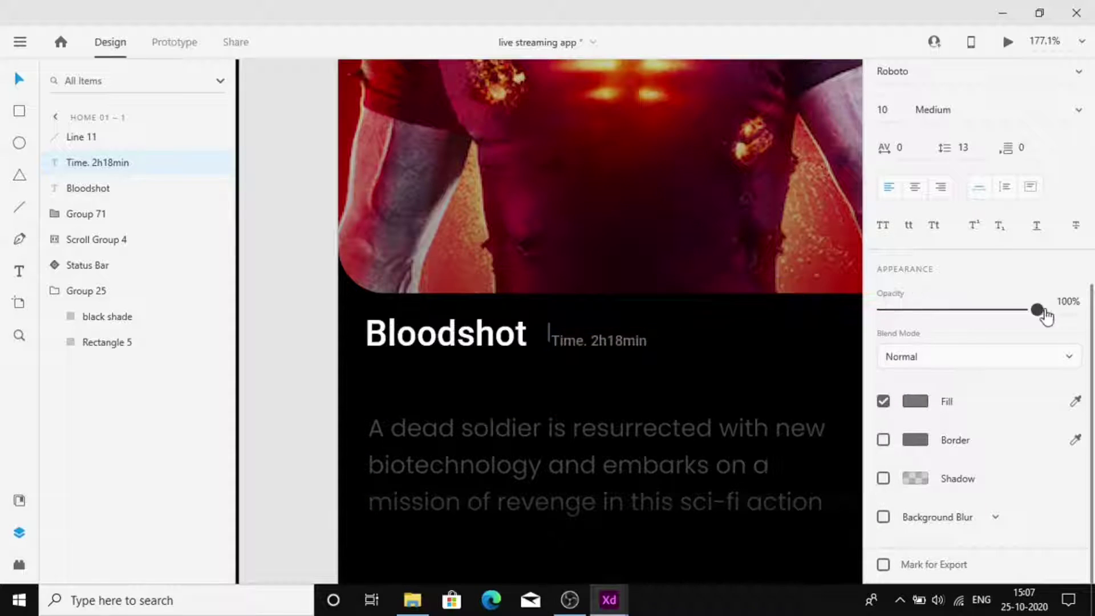
click(1075, 401)
click(550, 333)
click(898, 110)
text(9)
key(Return)
Align the title, divider line and time text on their vertical middles and space them evenly in the row.
drag(712, 351, 513, 321)
click(904, 80)
click(966, 82)
key(Down)
click(690, 361)
scroll(690, 361, down, 3)
scroll(690, 362, right, 3)
click(417, 343)
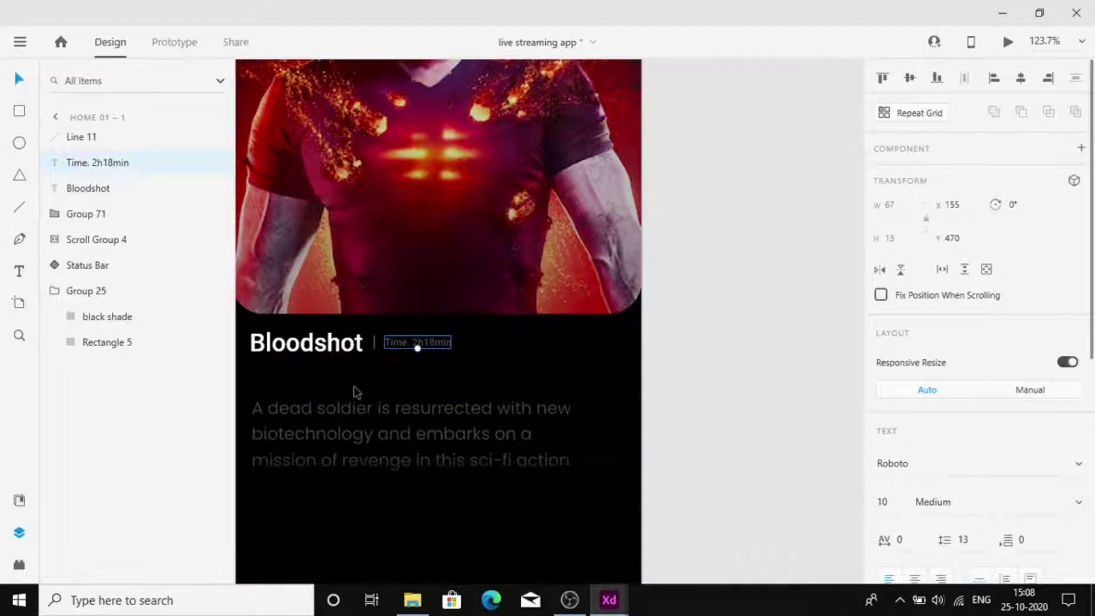
click(470, 368)
scroll(470, 367, left, 2)
drag(471, 367, 382, 331)
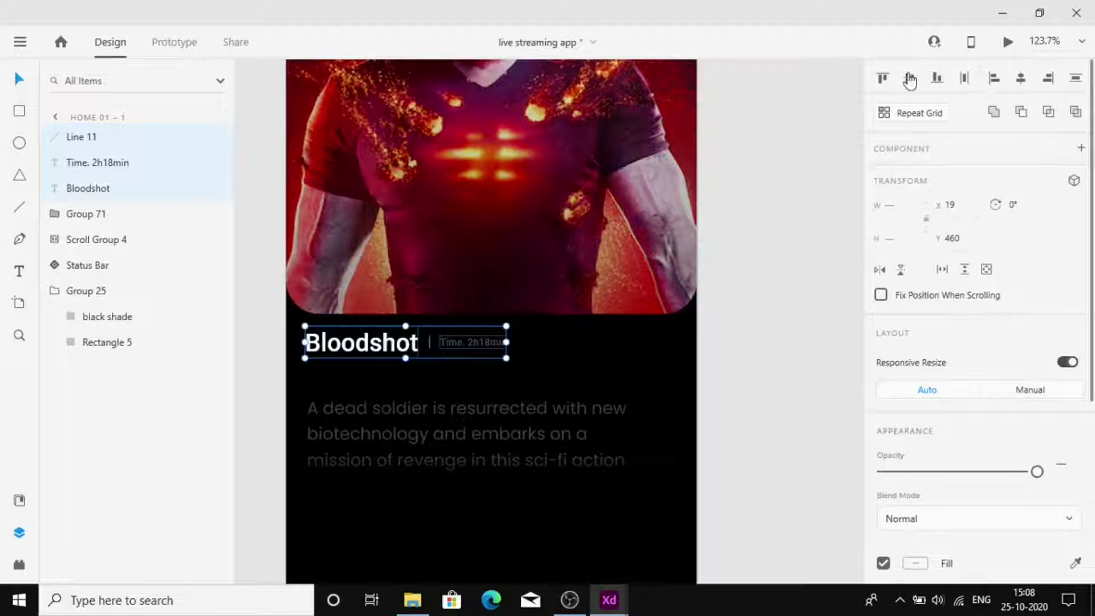
click(680, 358)
Ungroup the navigation icons component on the home 01 artboard.
scroll(680, 356, down, 5)
drag(680, 355, 491, 423)
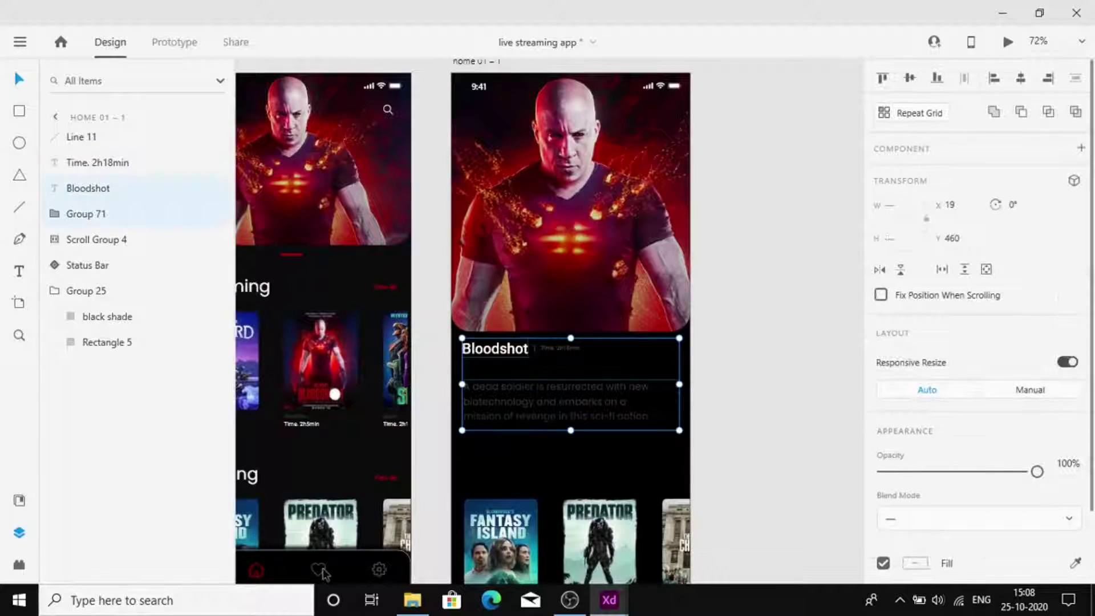
click(322, 569)
scroll(323, 570, up, 1)
scroll(437, 545, left, 2)
scroll(437, 544, down, 2)
click(390, 442)
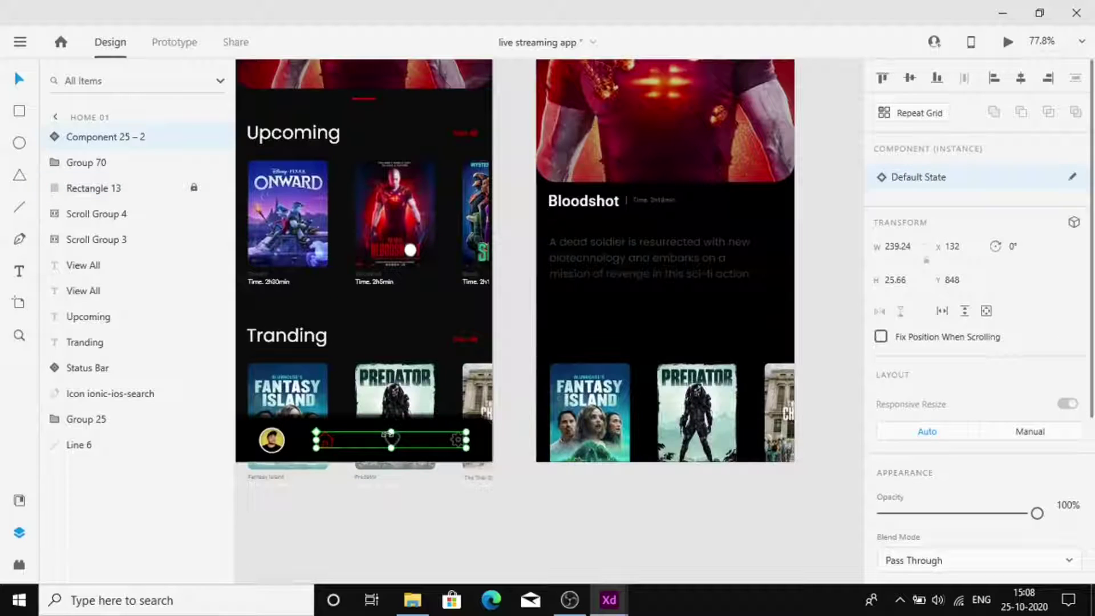
key(ctrl+shift+g)
Copy the heart icon from home 01's navigation bar onto the duplicated artboard.
click(407, 446)
click(396, 441)
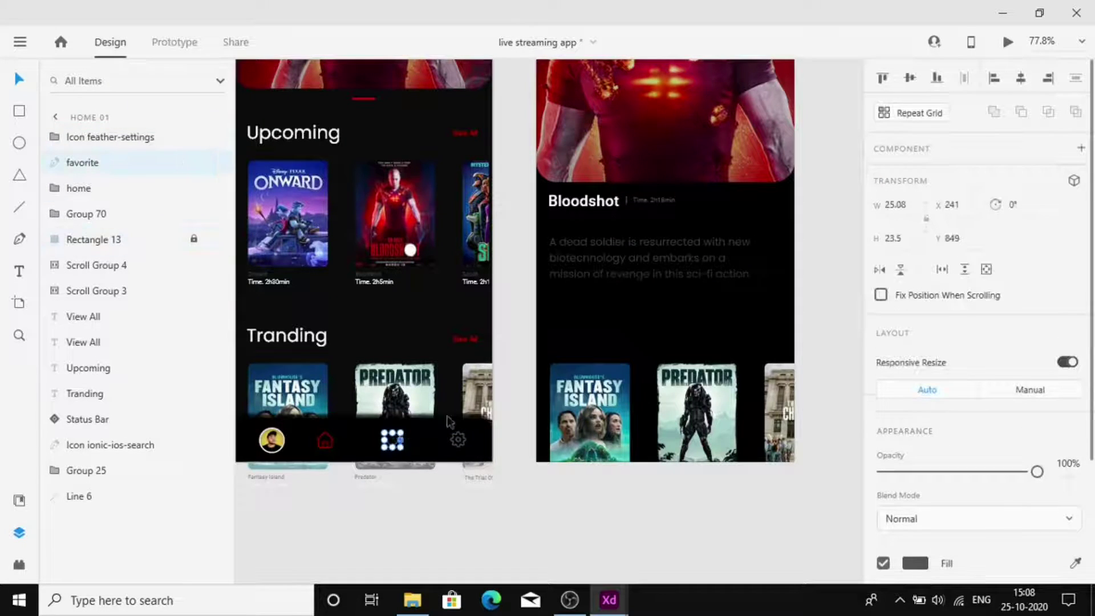
click(590, 355)
key(ctrl+v)
scroll(762, 185, up, 6)
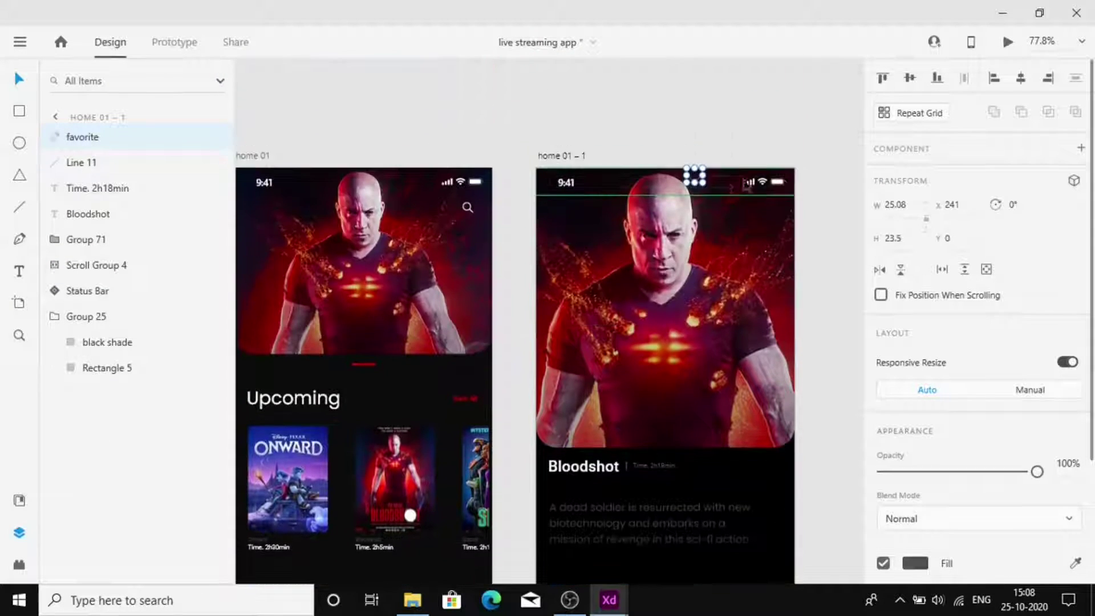
Move the copied heart icon down to Y 45 and change its fill to white (#FFFFFF).
key(Down)
key(Down)
key(Down)
key(Down)
key(Down)
key(Down)
key(Down)
key(Down)
key(Down)
key(Down)
key(Down)
key(Down)
key(Down)
key(Down)
key(Down)
key(Down)
key(Down)
key(Down)
key(Down)
key(Down)
click(913, 563)
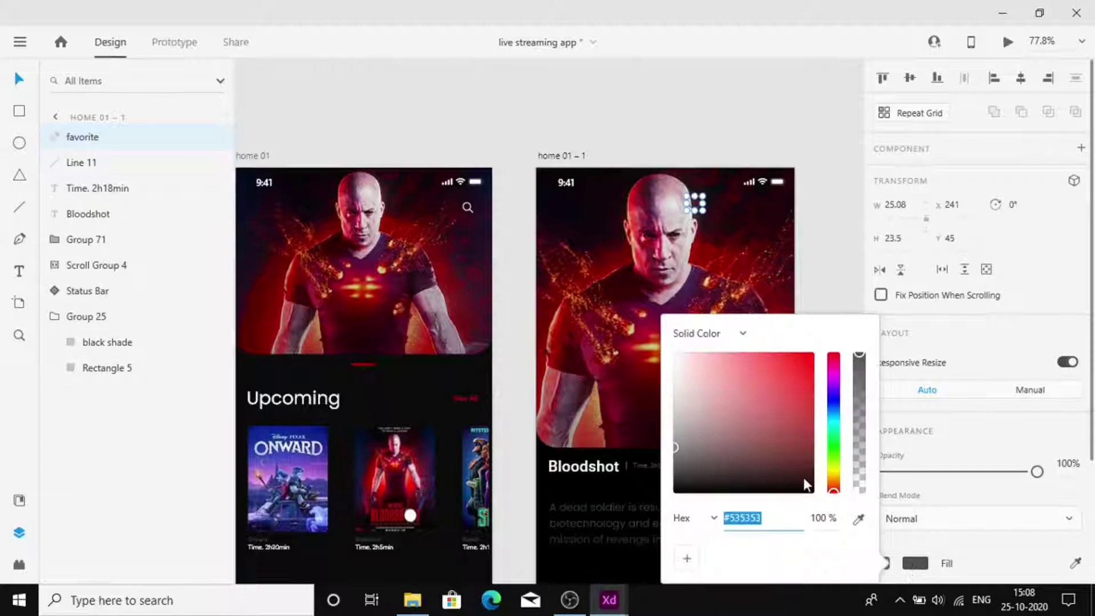
drag(803, 478, 529, 532)
drag(663, 377, 647, 314)
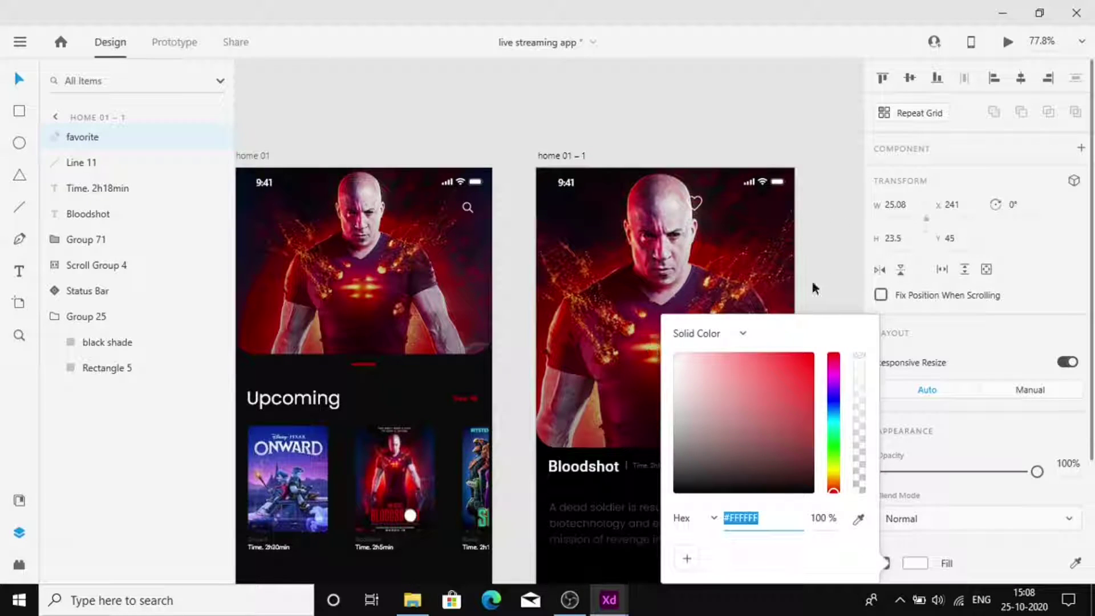
Position the heart icon below the status bar icons at the banner's right side, at X 353, Y 65.
click(813, 280)
scroll(708, 169, up, 6)
drag(675, 264, 643, 256)
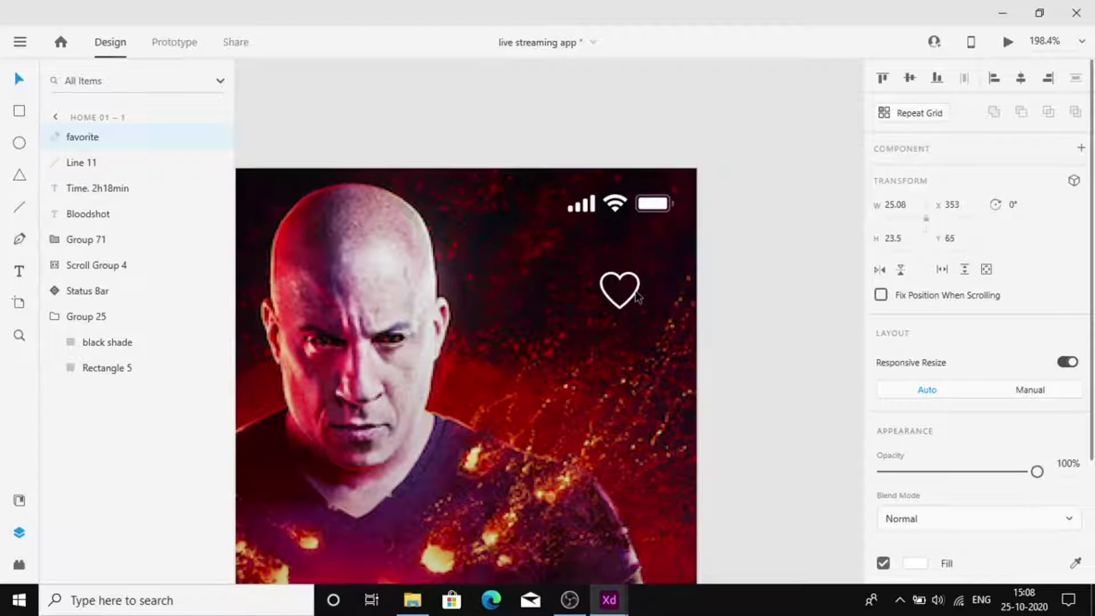
click(819, 317)
Copy the Tranding heading and its View All text from home 01 onto the duplicated artboard.
scroll(819, 317, down, 5)
scroll(820, 316, down, 5)
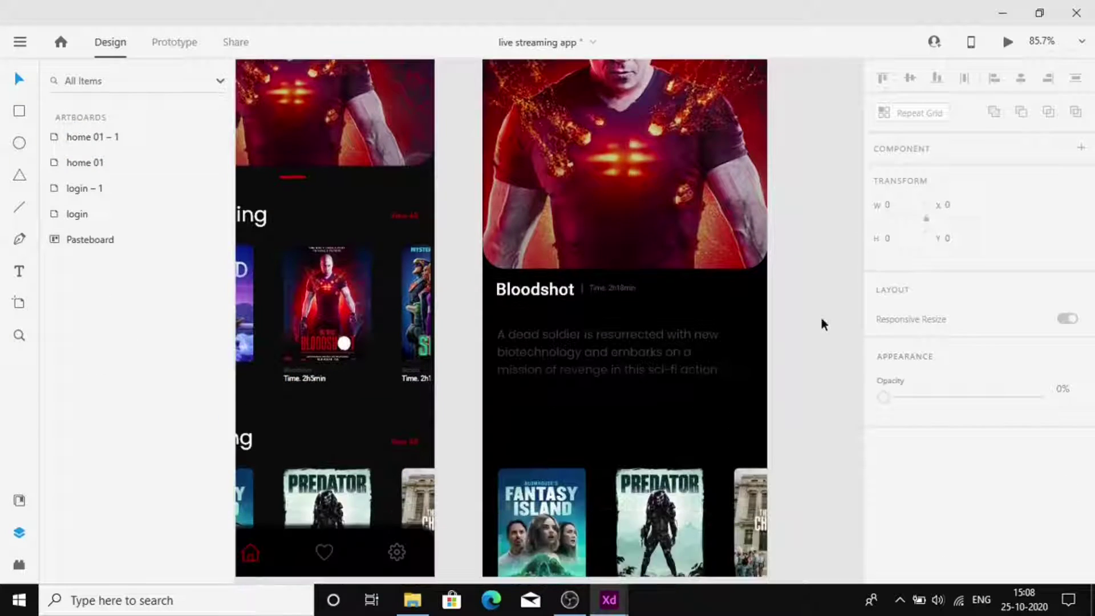
scroll(821, 316, down, 5)
scroll(820, 317, left, 2)
click(477, 287)
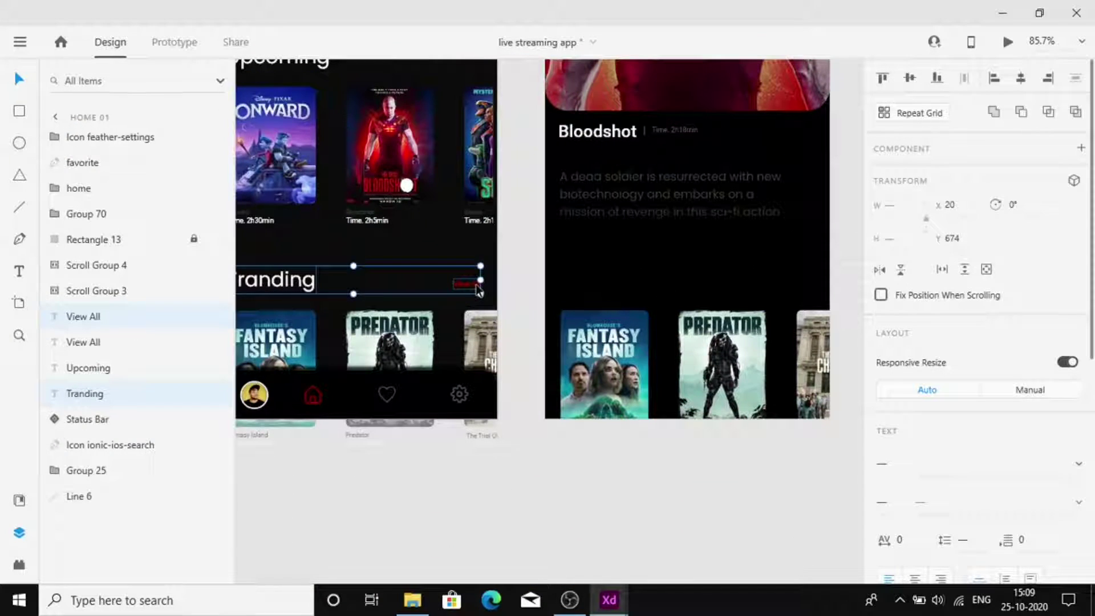
key(ctrl+c)
click(674, 256)
key(ctrl+v)
click(685, 253)
Change the copied Tranding heading to "More Like This" and set its font size to 20.
double_click(608, 289)
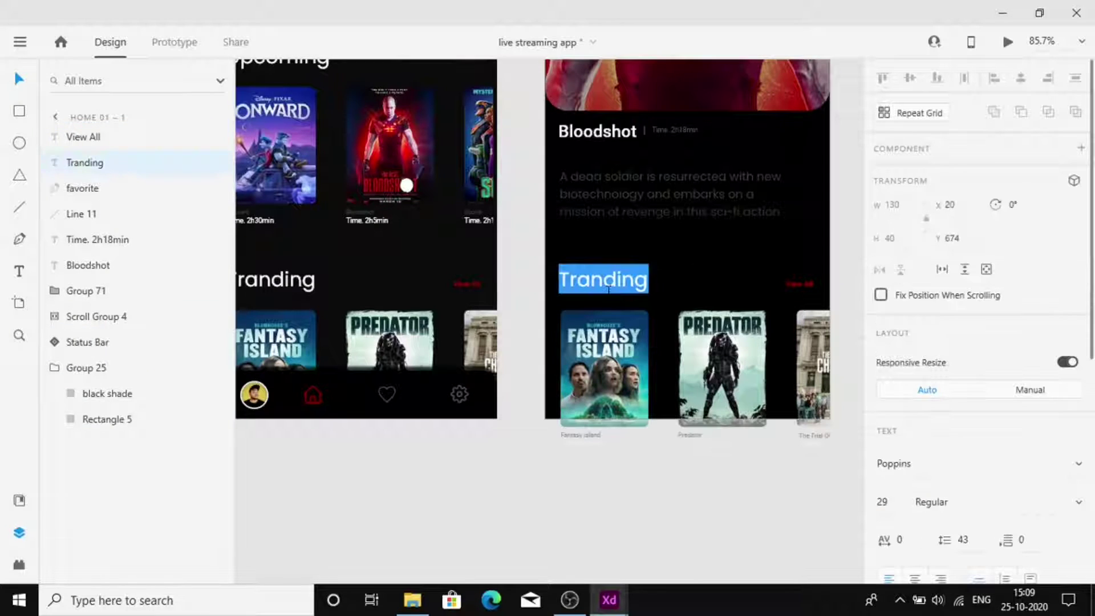
text(MO)
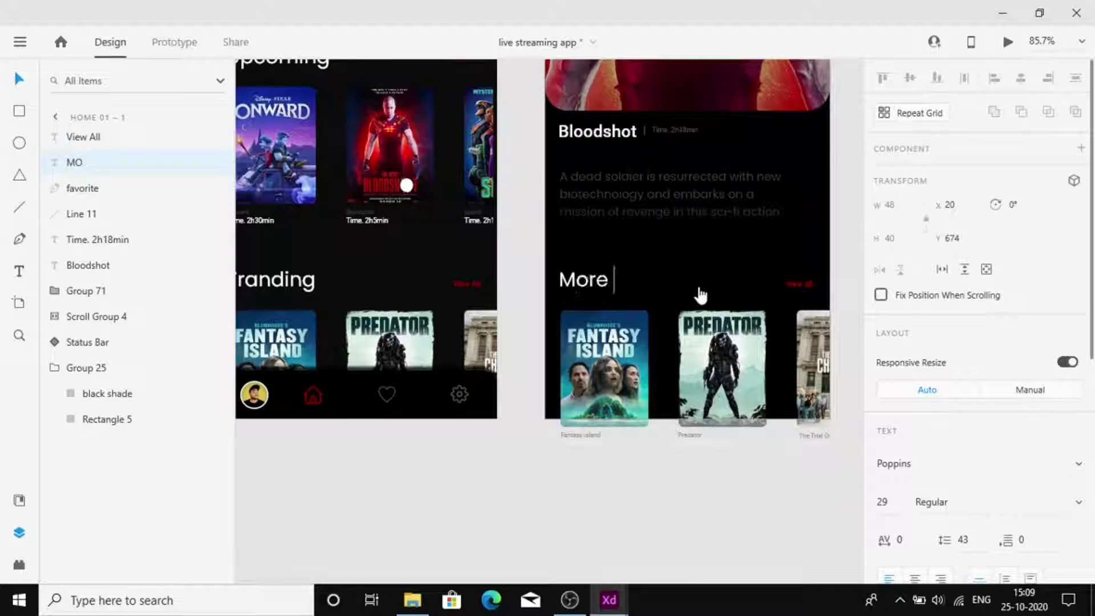
key(Escape)
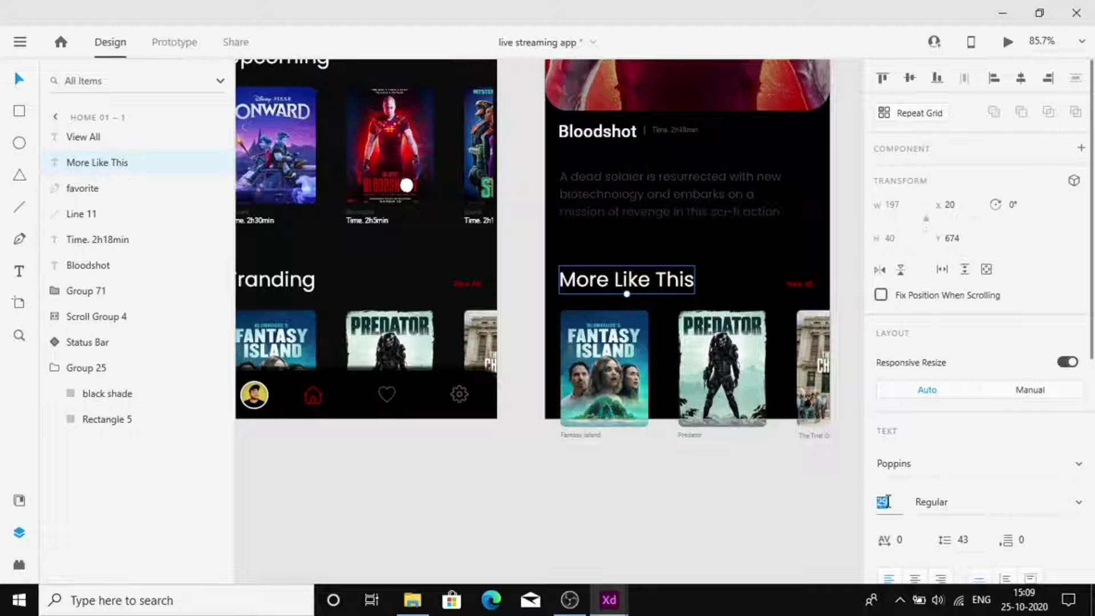
text(15)
key(Return)
shift+click(800, 284)
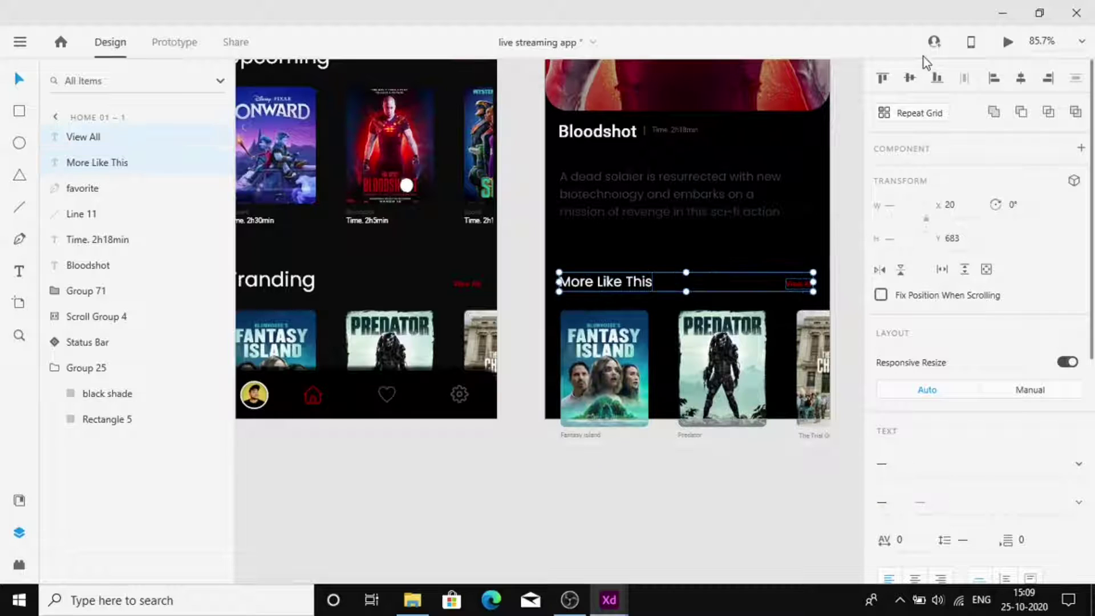
click(835, 245)
Move the More Like This heading, View All text and poster row up together until the heading sits at Y 629.
scroll(792, 377, right, 2)
click(558, 320)
shift+click(532, 286)
key(Up)
key(Up)
key(Up)
key(Up)
key(Up)
key(Up)
key(Up)
key(Up)
key(Up)
key(Up)
key(Up)
key(Up)
key(Up)
key(Up)
key(Up)
key(Up)
key(Up)
key(Up)
key(Up)
key(Up)
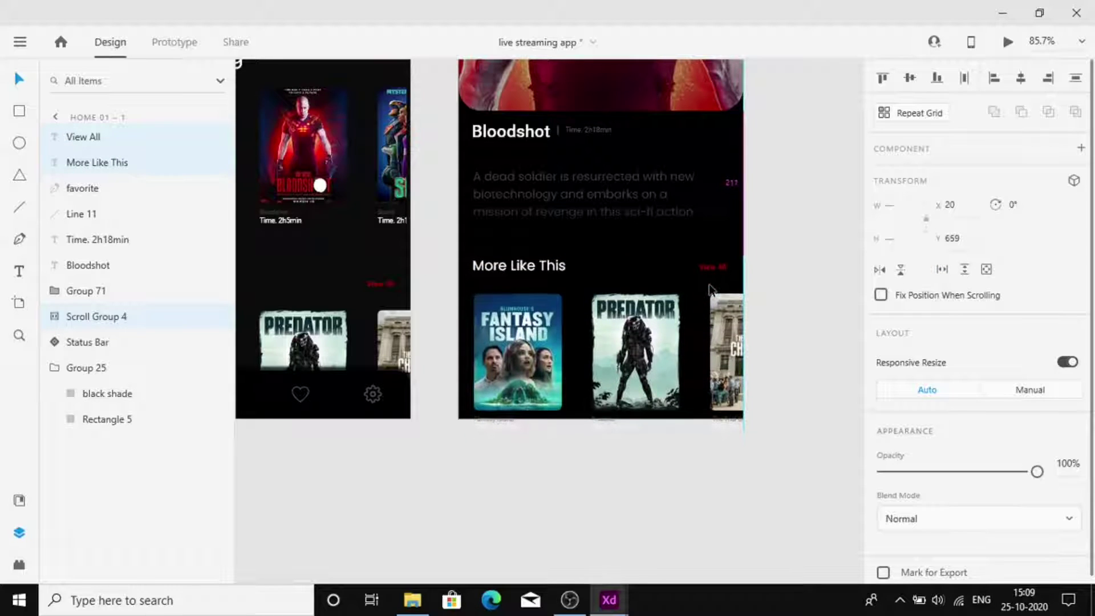
key(Up)
key(Up)
key(Up)
key(Up)
key(Up)
key(Up)
key(Up)
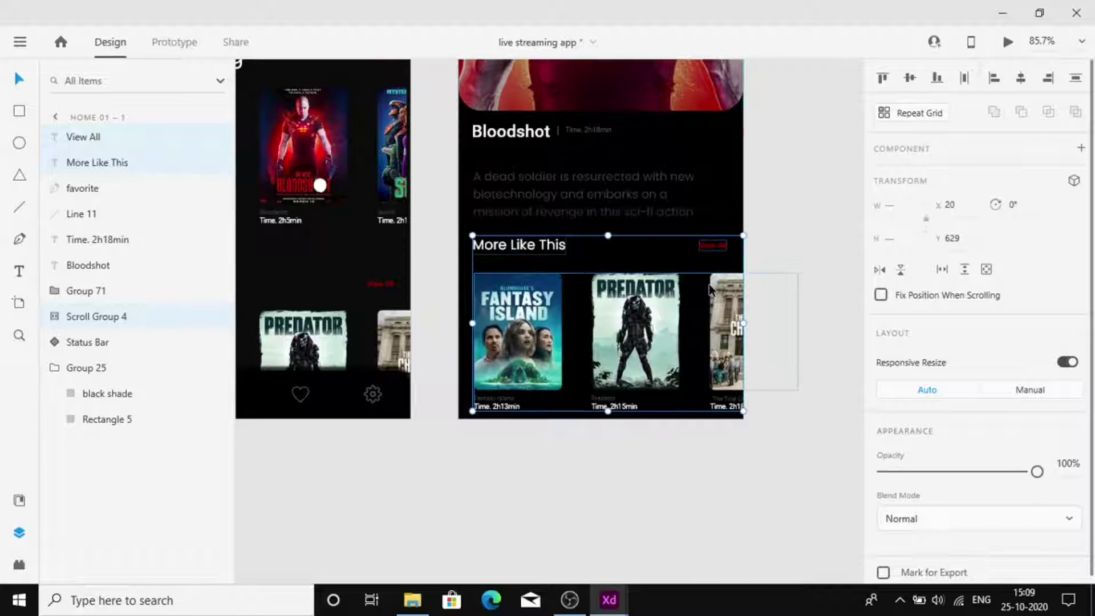
click(777, 88)
Set the More Like This heading's opacity to 63%.
scroll(777, 88, down, 4)
click(548, 173)
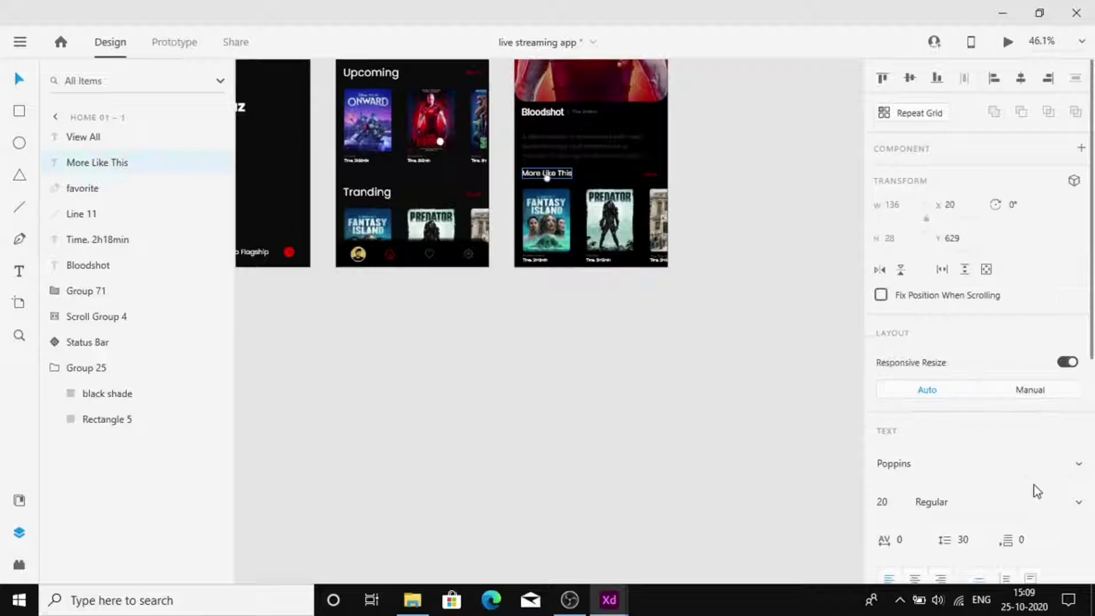
scroll(1032, 489, down, 6)
drag(883, 310, 980, 310)
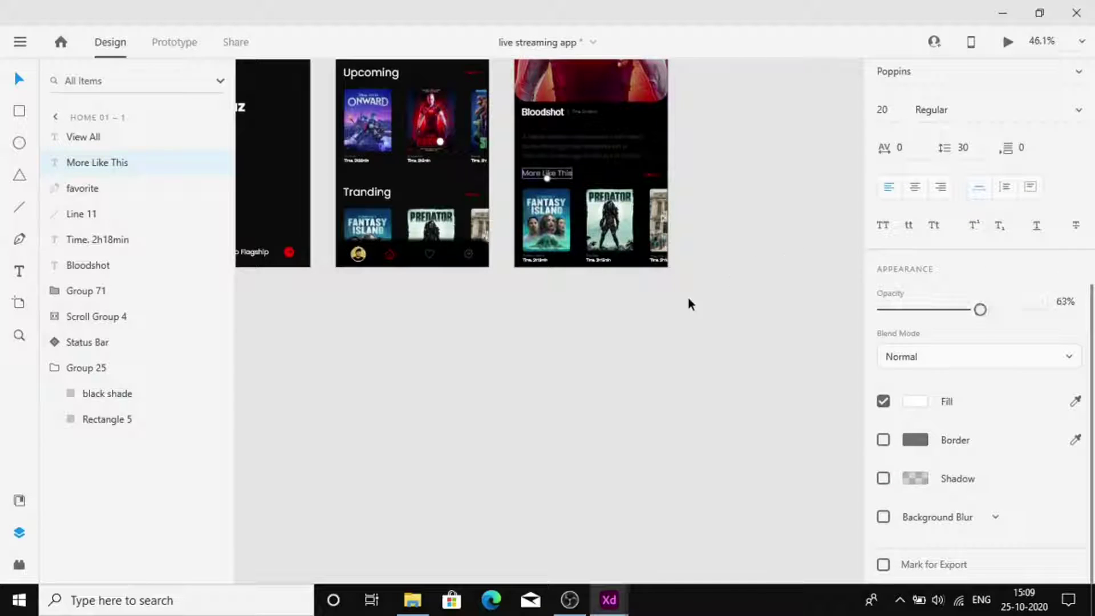
click(544, 162)
click(705, 104)
Preview the Bloodshot detail screen and scroll sideways through its More Like This posters.
scroll(705, 104, down, 2)
scroll(705, 104, up, 4)
click(615, 268)
click(1008, 41)
scroll(605, 481, right, 5)
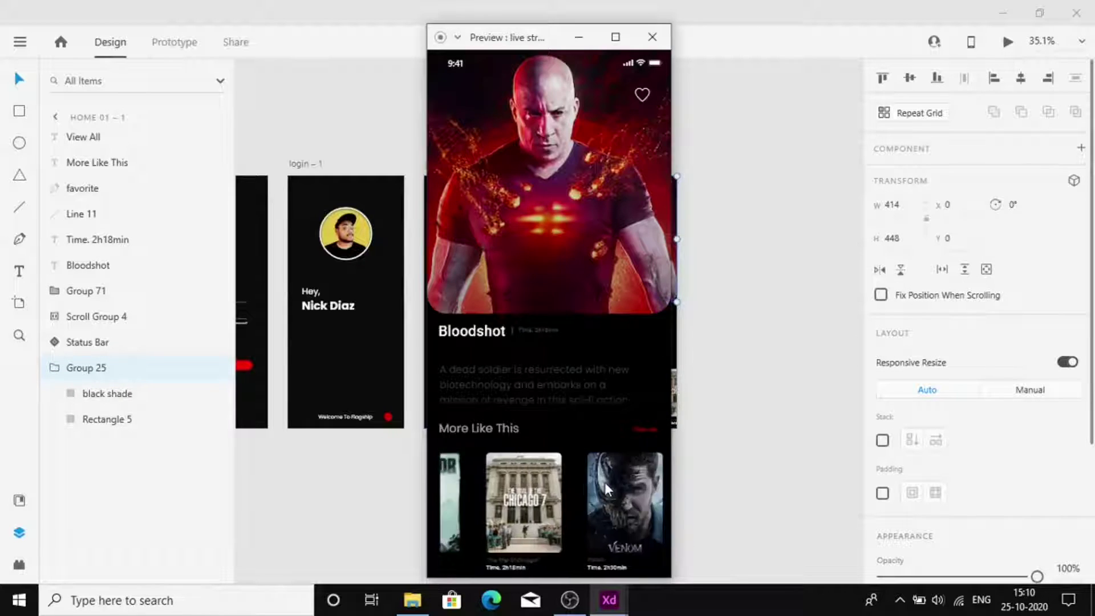
click(735, 308)
scroll(707, 296, right, 2)
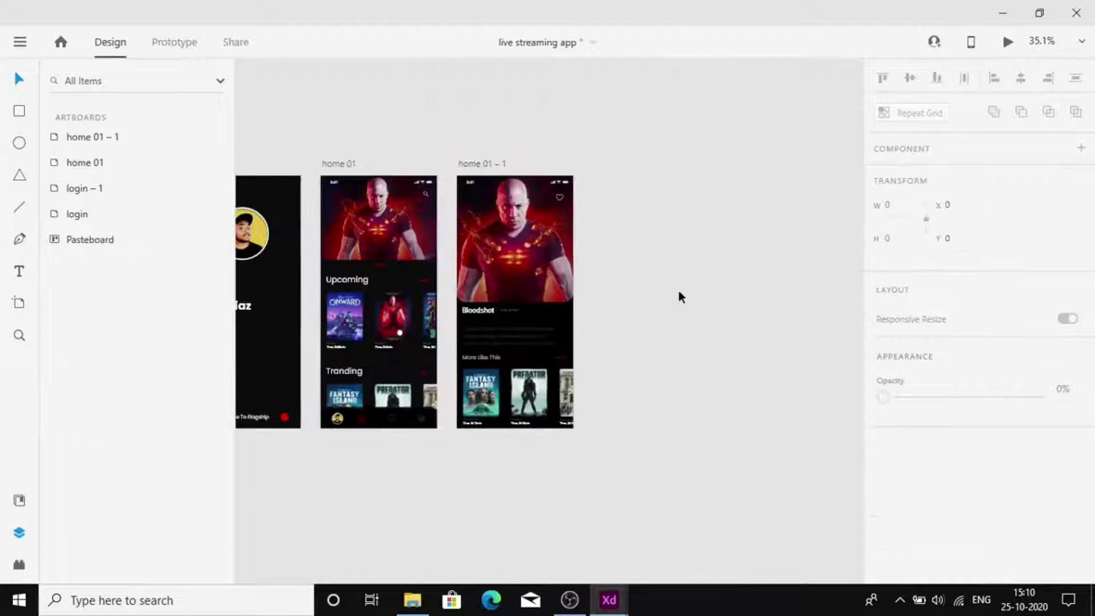
click(494, 163)
key(ctrl+d)
key(Delete)
Add a 1280 x 720 Youtube Video preset artboard beside the Bloodshot detail screen.
scroll(656, 130, right, 2)
key(a)
scroll(817, 326, down, 2)
scroll(910, 299, down, 9)
click(912, 348)
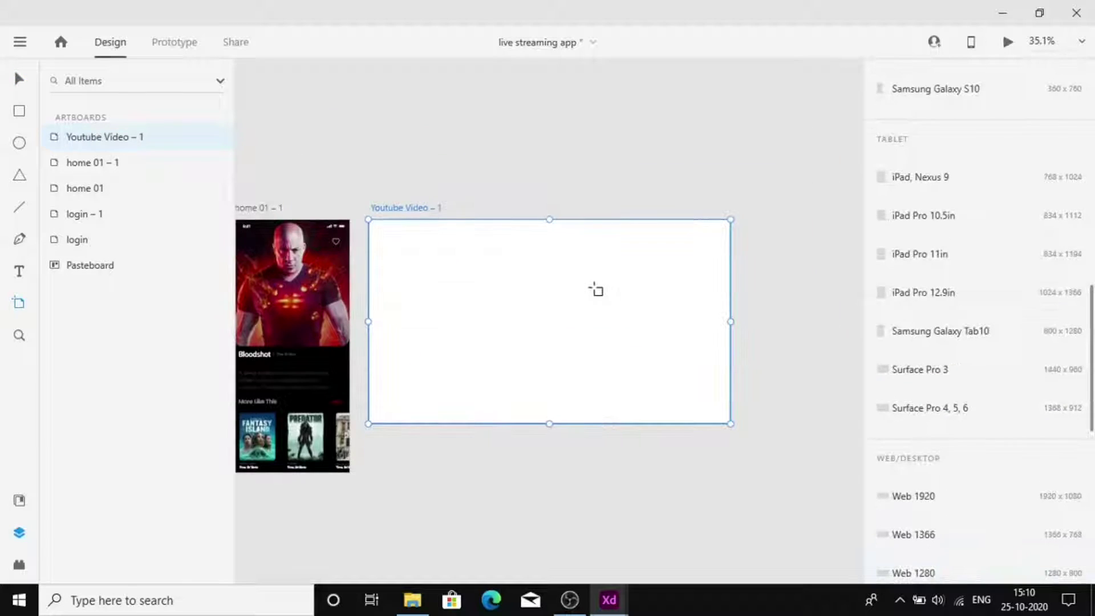
key(v)
Copy the wide Bloodshot group image from the pasteboard into the Youtube Video artboard.
scroll(457, 153, down, 2)
scroll(339, 481, down, 4)
scroll(388, 326, left, 3)
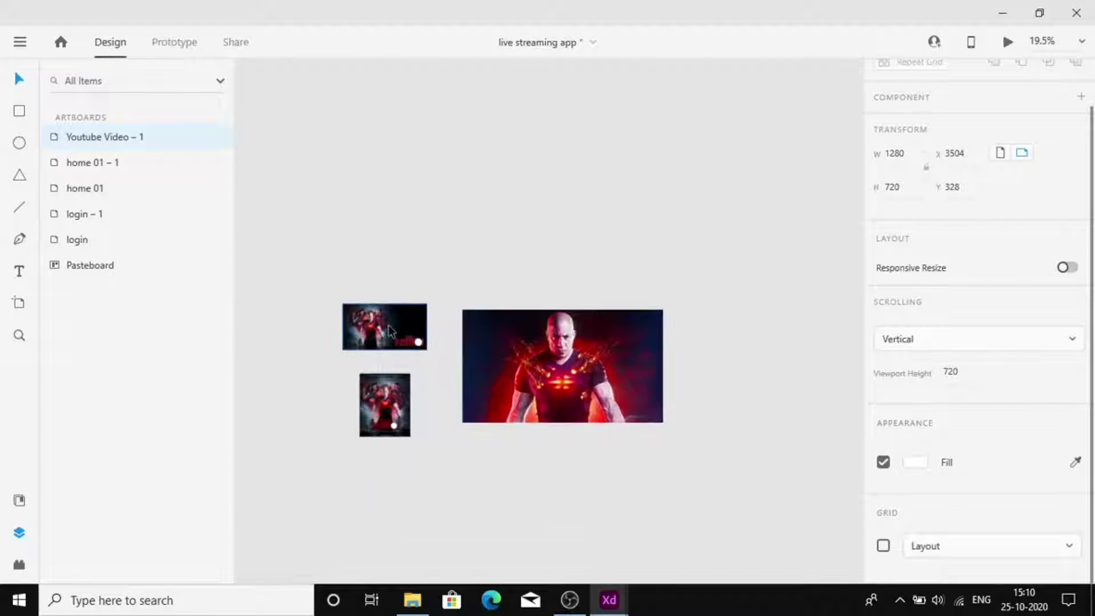
click(388, 326)
scroll(748, 254, up, 6)
click(748, 256)
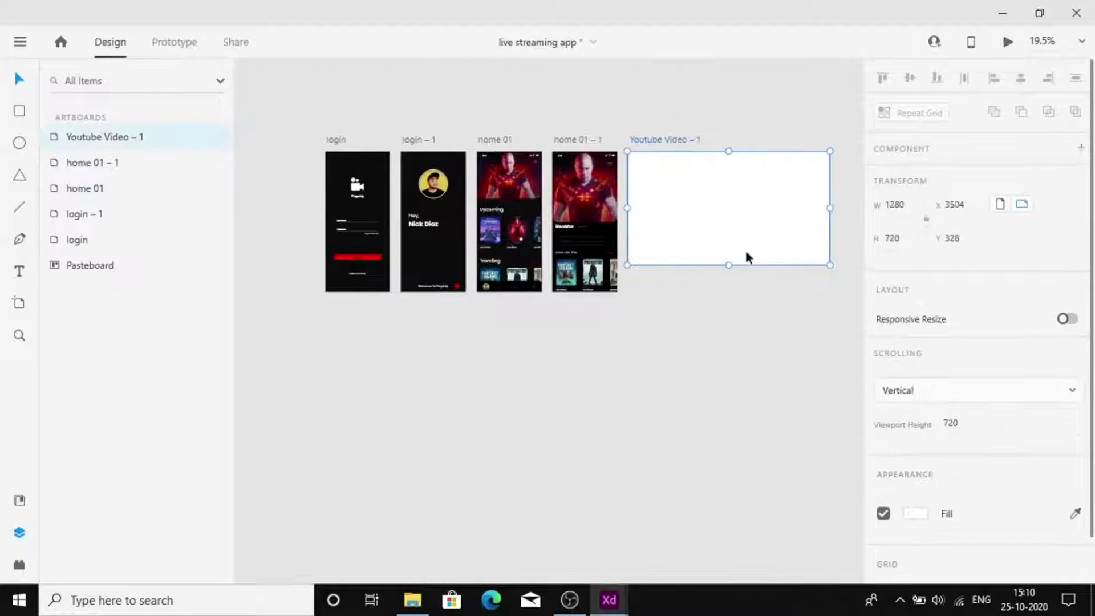
scroll(746, 253, right, 3)
right_click(615, 209)
click(687, 170)
scroll(613, 132, up, 3)
key(ctrl+v)
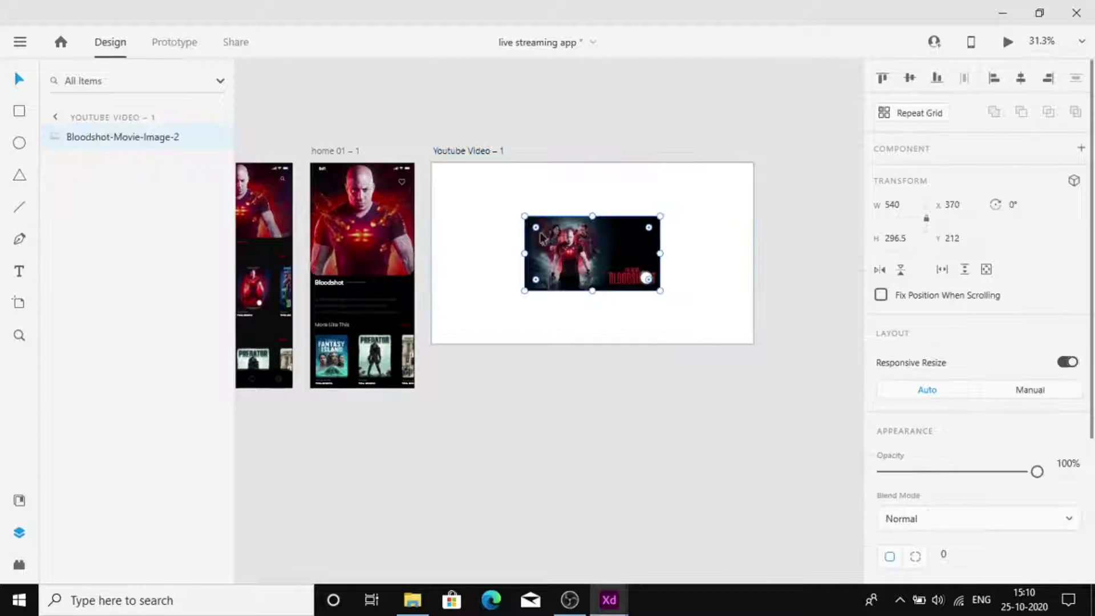
Enlarge the pasted Bloodshot image to cover the whole 1280 x 720 artboard.
drag(523, 212, 432, 165)
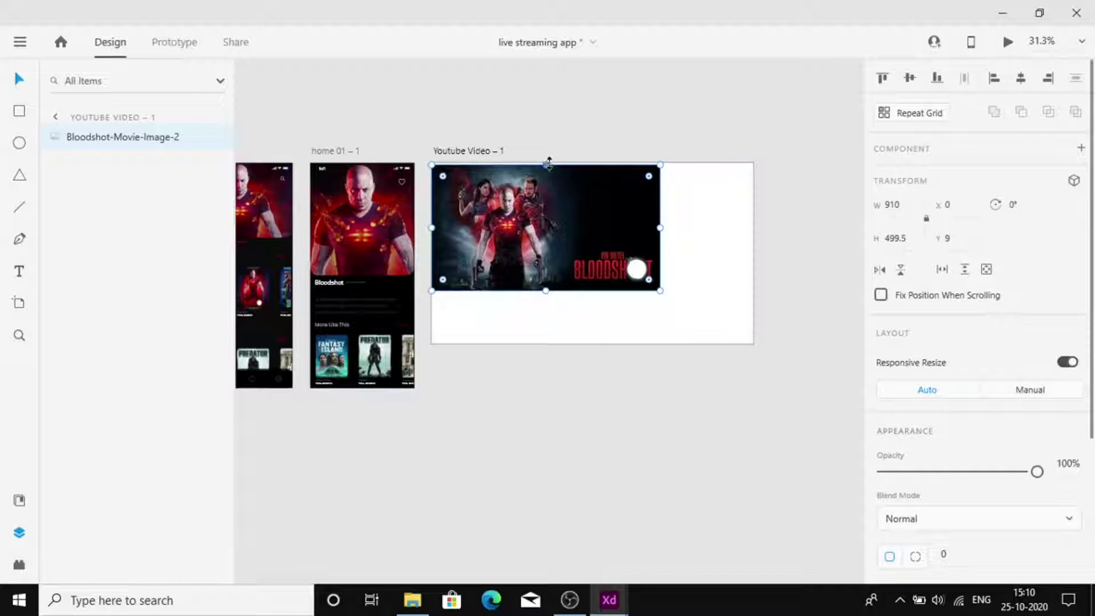
drag(548, 164, 548, 162)
drag(662, 291, 782, 340)
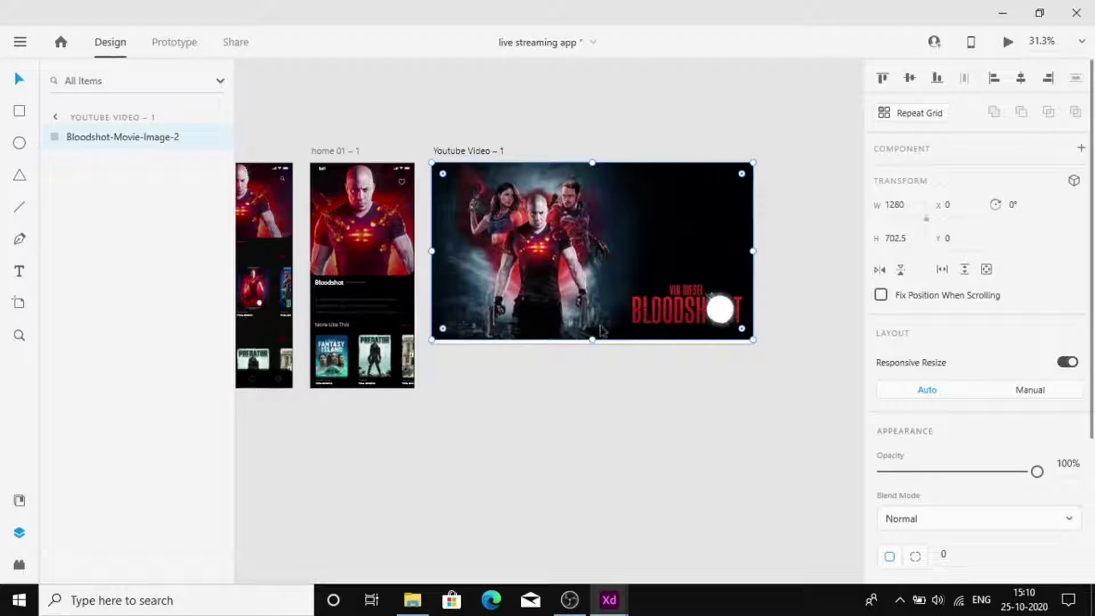
click(634, 438)
Place the share component on the detail screen in line with the Bloodshot title, at X 370, Y 465.
click(22, 501)
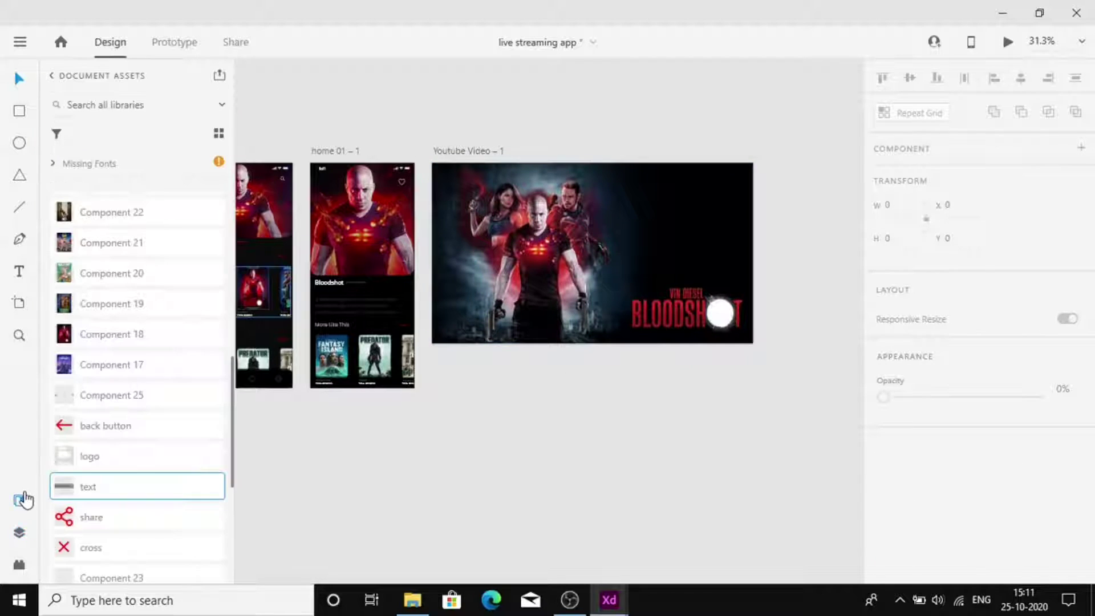
scroll(108, 431, down, 5)
drag(85, 280, 383, 294)
scroll(384, 294, up, 3)
scroll(383, 294, up, 3)
drag(523, 303, 637, 277)
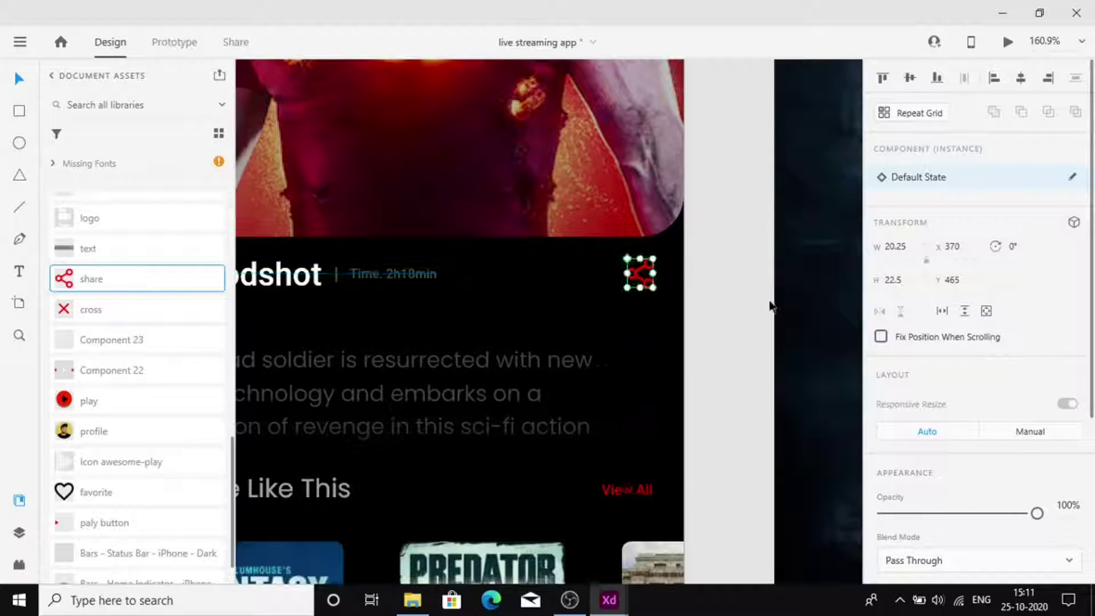
click(770, 307)
Place the cross component in the upper-left corner of the Youtube Video artboard, at X 21, Y 18.
scroll(771, 307, down, 4)
scroll(770, 307, right, 7)
scroll(770, 307, up, 3)
scroll(770, 307, down, 1)
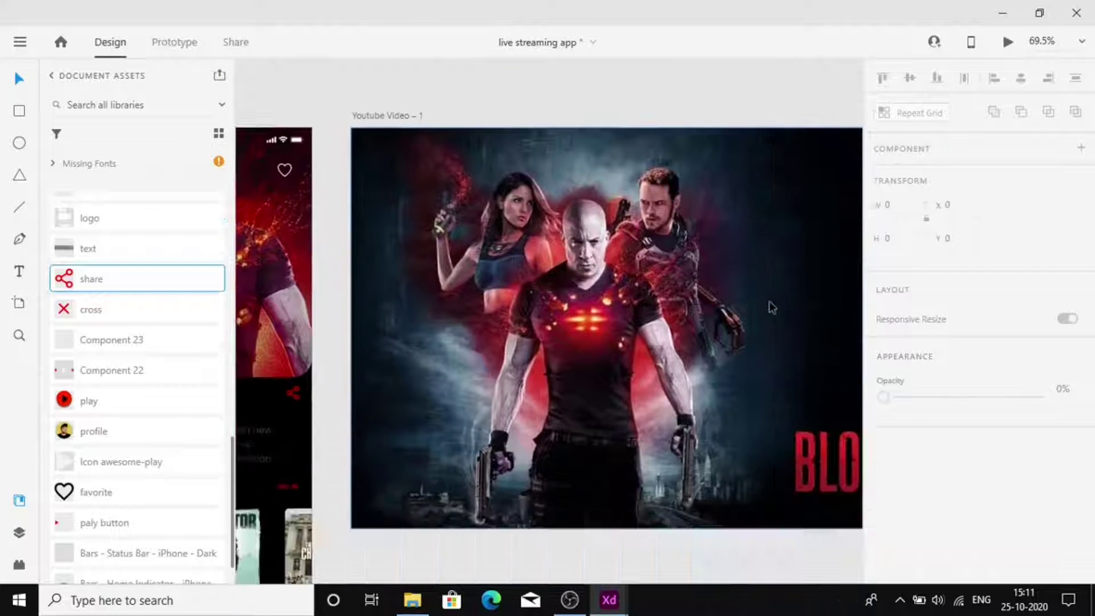
drag(159, 308, 403, 142)
scroll(398, 150, up, 8)
scroll(422, 182, down, 9)
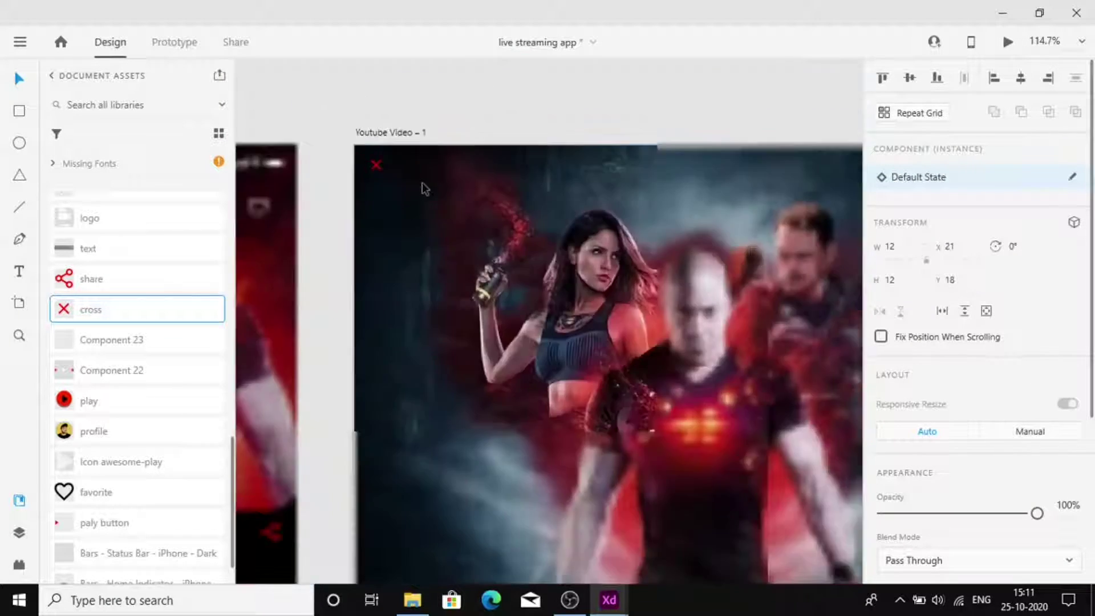
Place the Component 22 playback controls on the Youtube Video artboard and centre them both ways.
drag(84, 376, 502, 288)
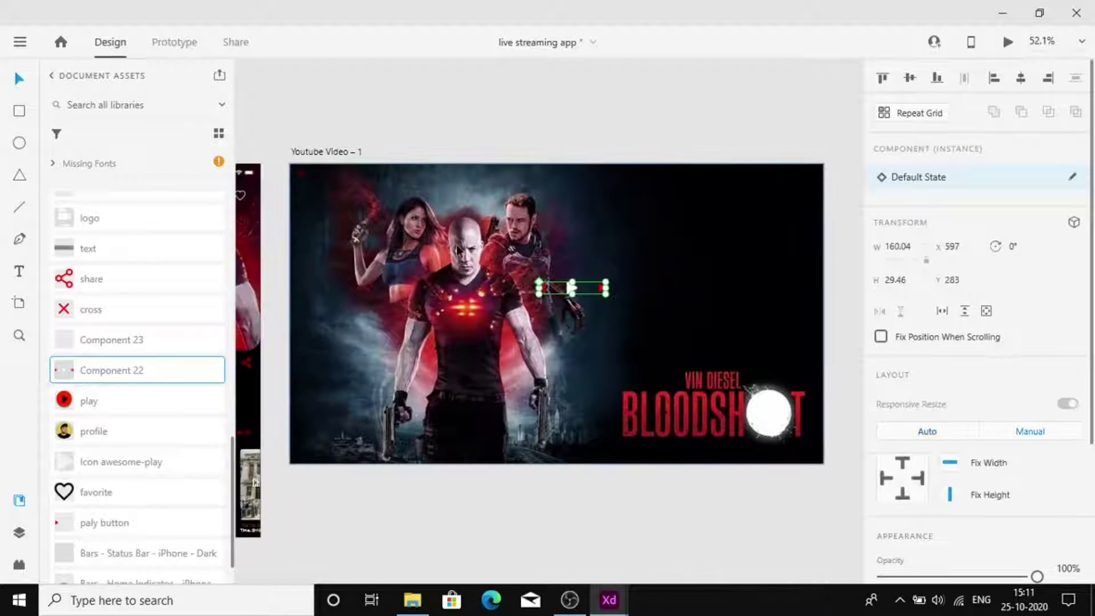
click(910, 78)
click(1021, 78)
Add the Component 23 progress bar, centred horizontally near the video artboard's lower edge, at X 49, Y 657.
scroll(112, 497, down, 2)
scroll(117, 365, up, 9)
scroll(95, 295, down, 8)
click(95, 291)
drag(101, 346, 422, 368)
click(910, 79)
click(1021, 77)
click(937, 78)
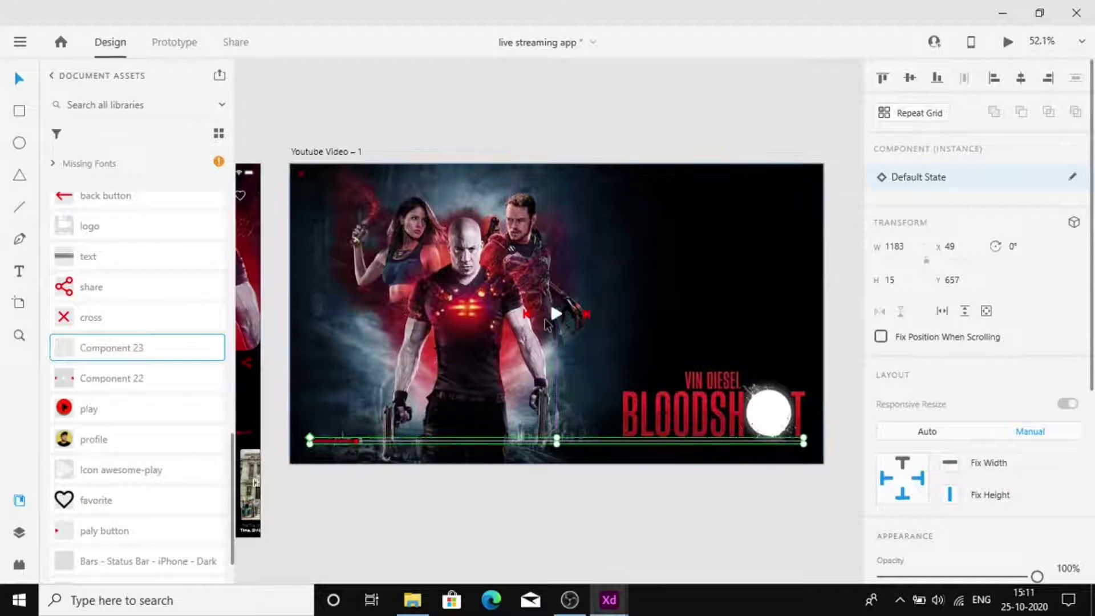
Combine the progress bar, playback controls, cross and background image into one component and add a hover state.
shift+click(552, 316)
shift+click(303, 178)
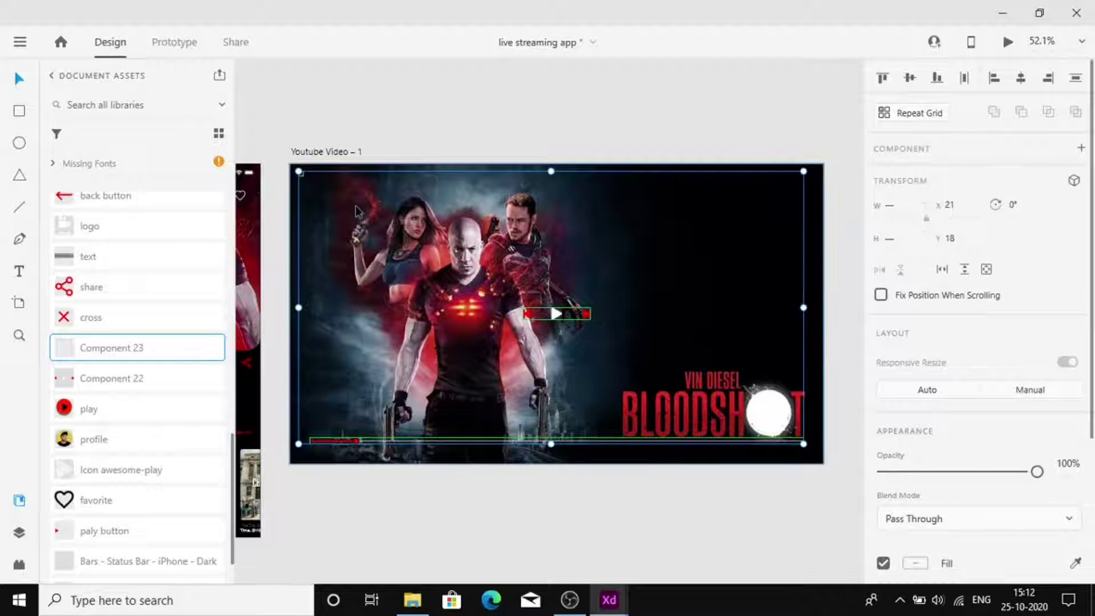
shift+click(357, 203)
click(1081, 147)
click(1072, 176)
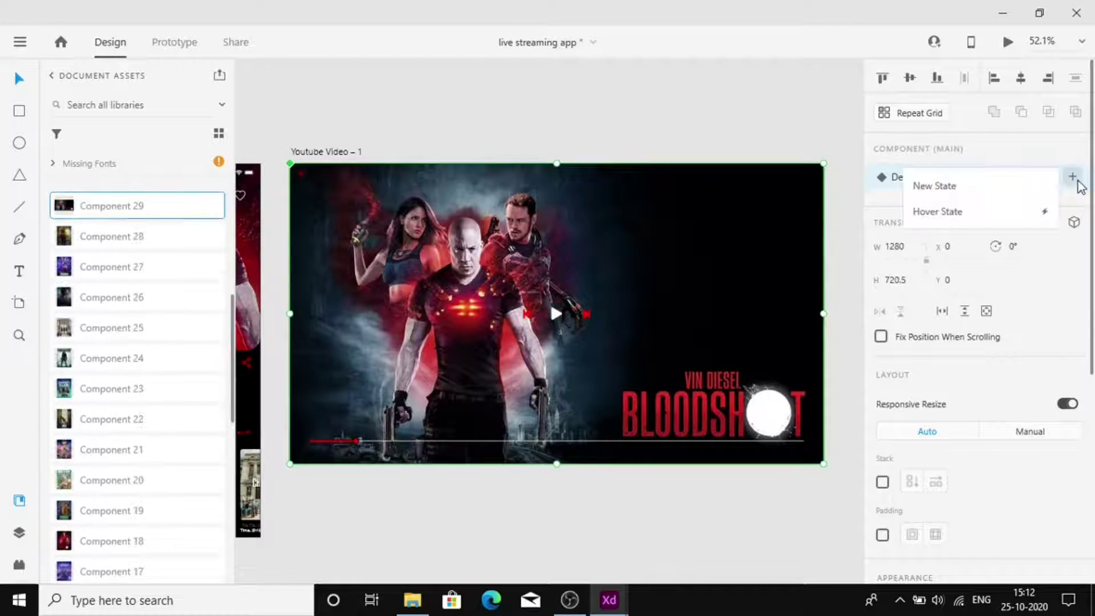
click(941, 210)
In the video component's default state, set the cross, playback controls and progress bar to 0% opacity.
click(942, 178)
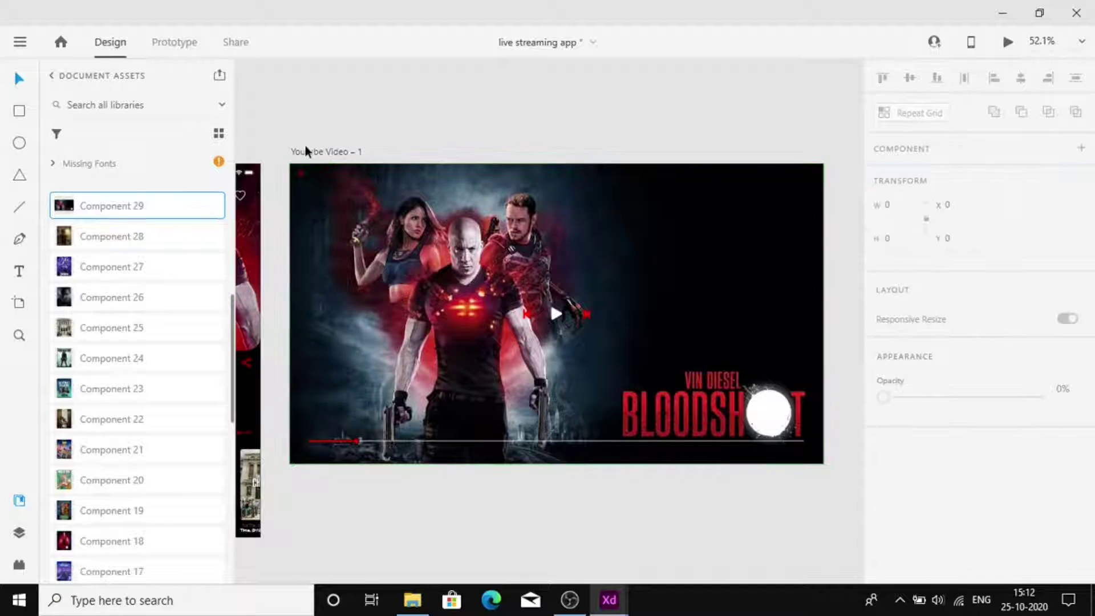
double_click(302, 175)
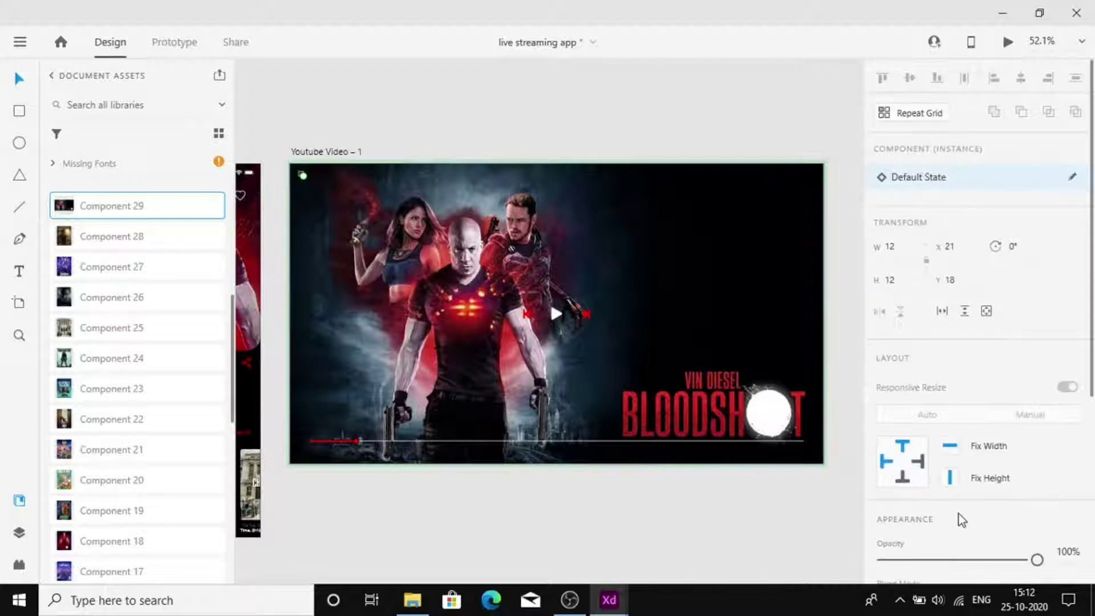
click(558, 313)
drag(1037, 561, 883, 560)
click(633, 443)
drag(1037, 560, 883, 559)
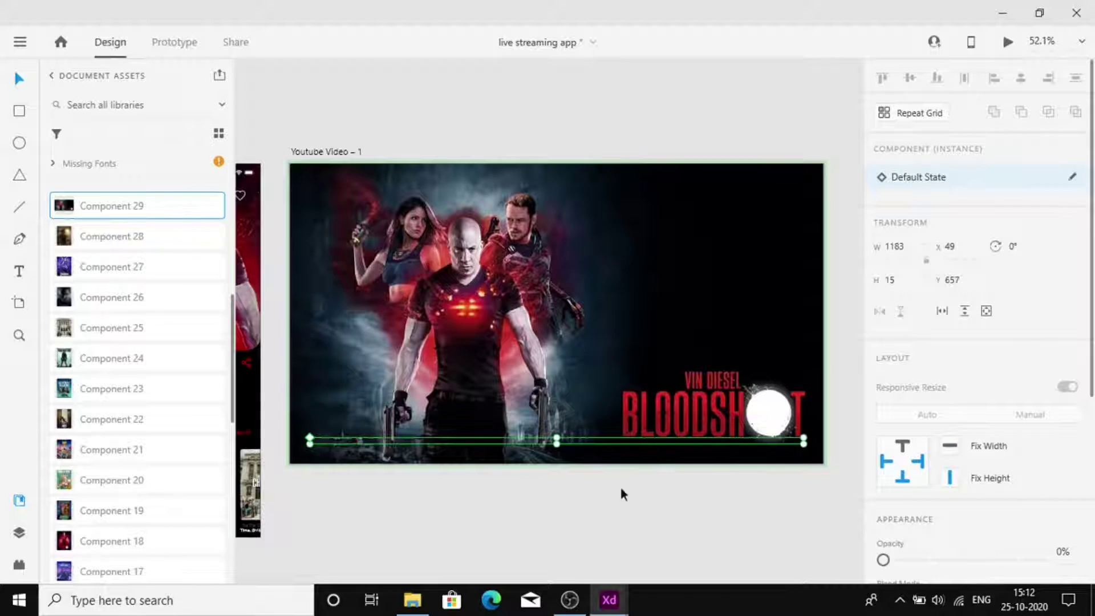
click(645, 523)
In the video component's hover state, set the cross, playback controls and progress bar to 100% opacity.
click(604, 211)
click(897, 204)
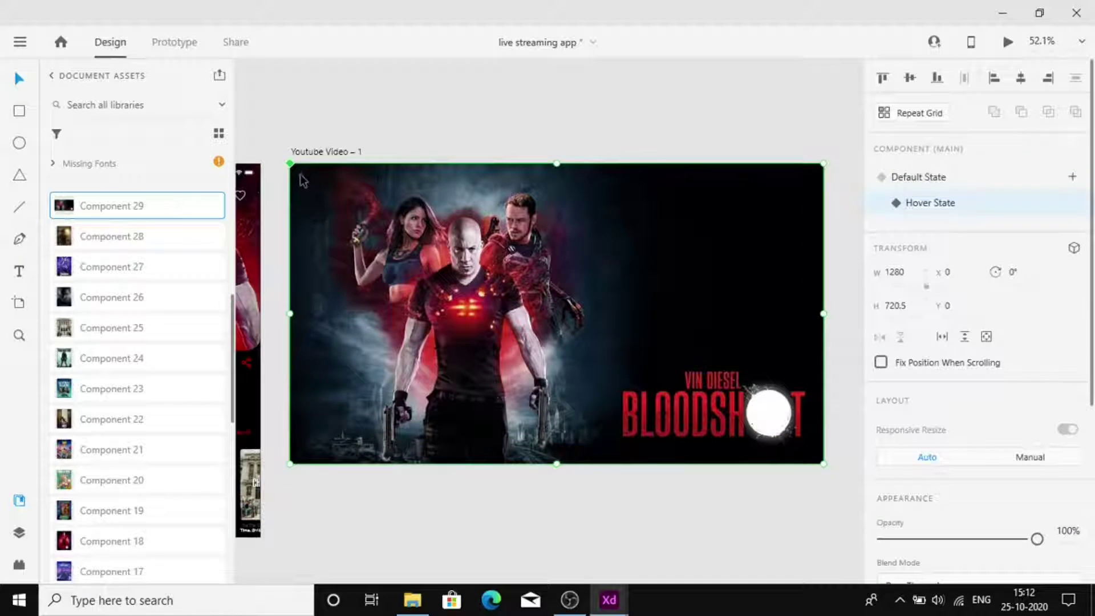
double_click(301, 177)
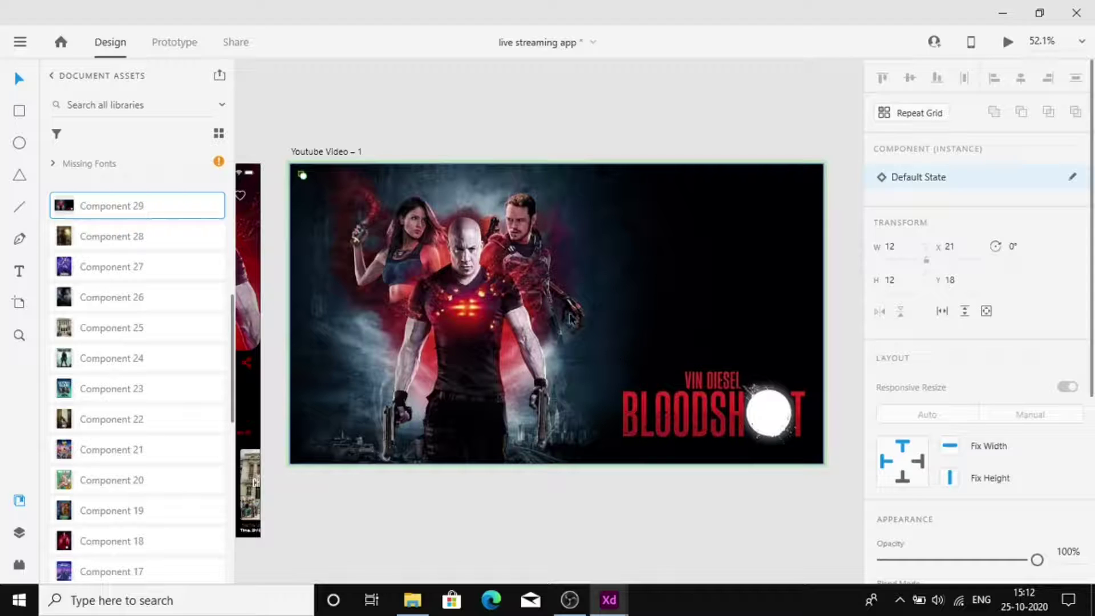
click(546, 324)
click(479, 101)
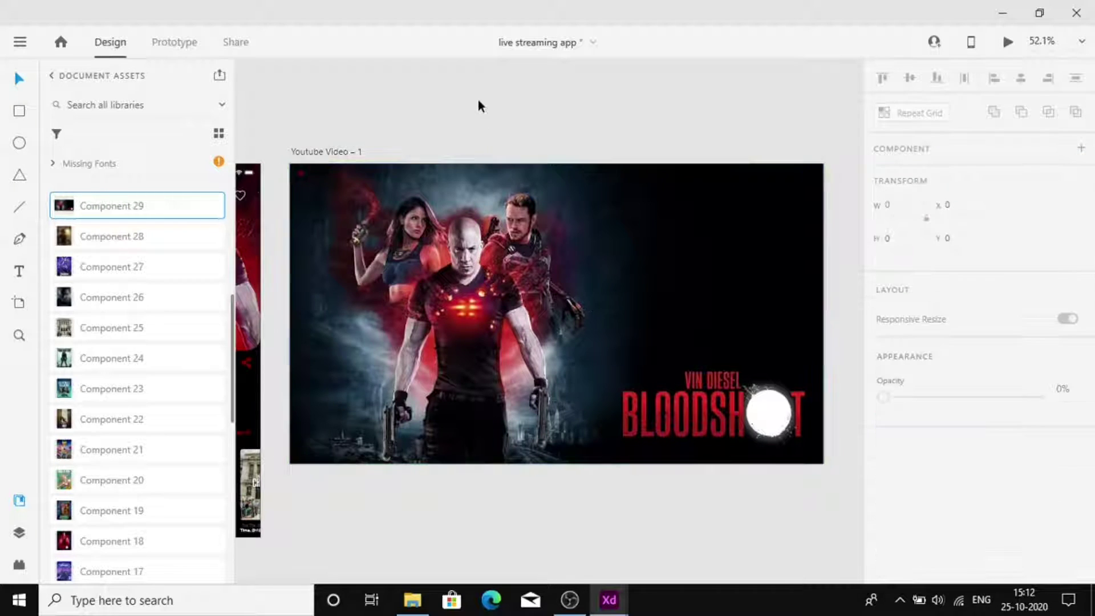
click(566, 316)
double_click(556, 320)
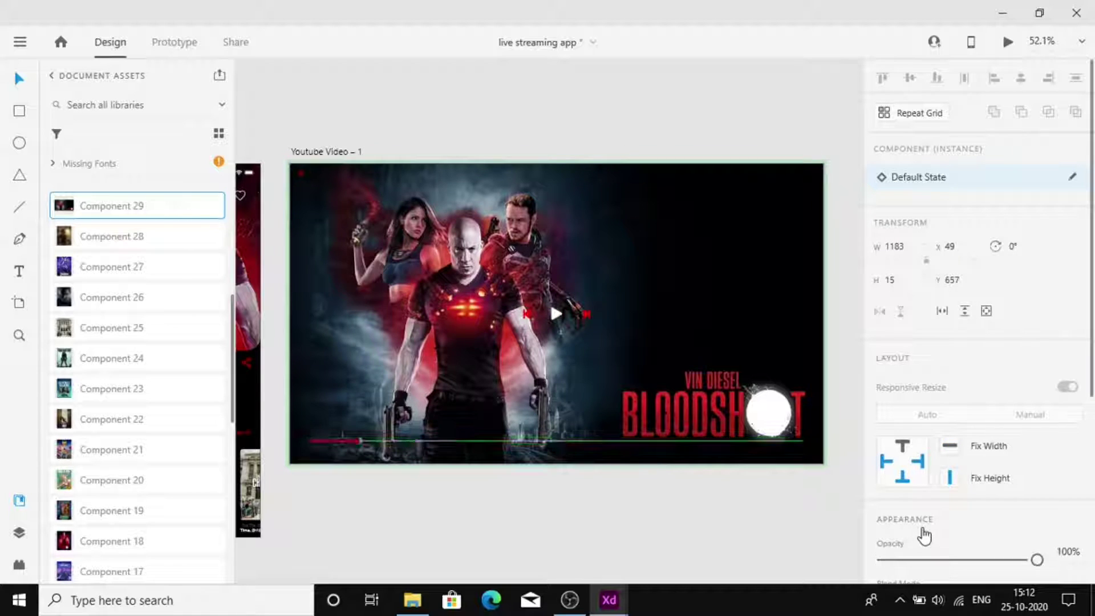
Return the video component to its default state and preview how the controls react to hovering.
click(593, 235)
click(927, 182)
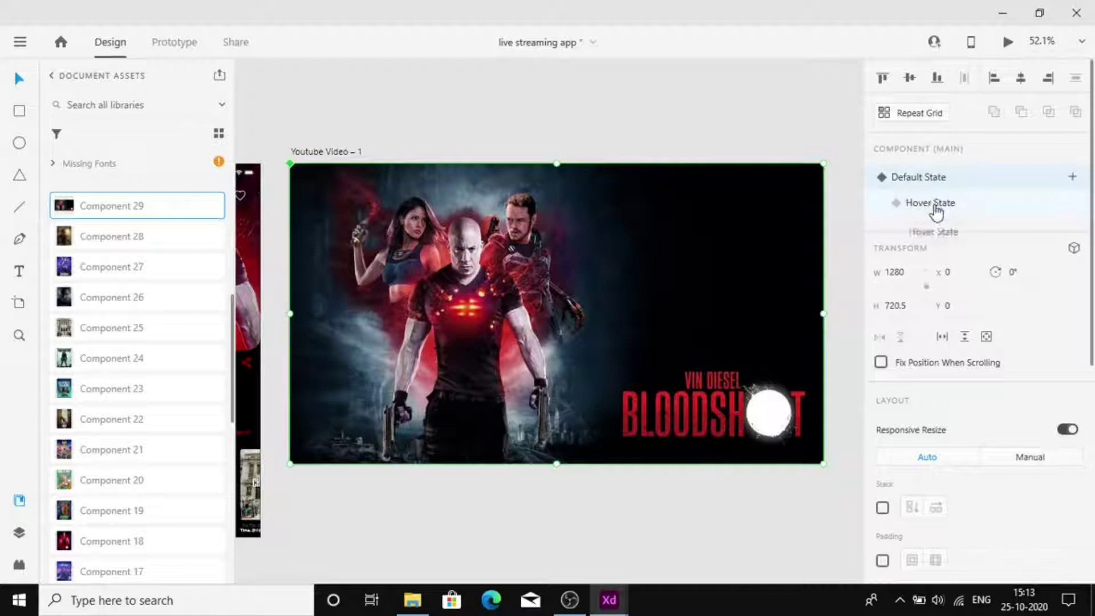
click(1008, 46)
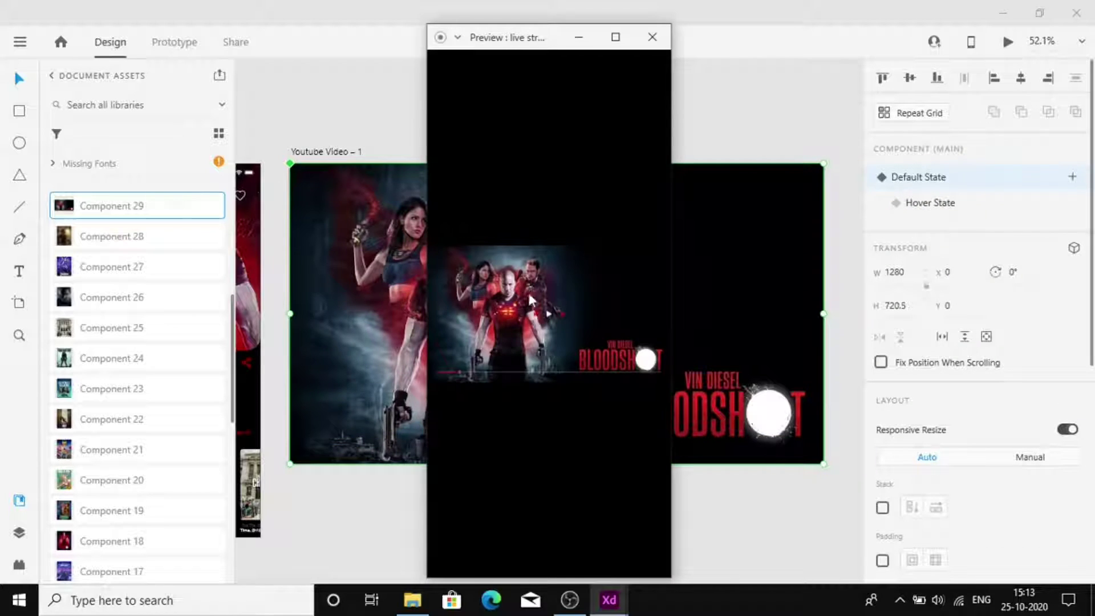
In the video component's hover state, lengthen the red played section of the progress bar.
click(706, 179)
click(976, 203)
scroll(336, 456, up, 5)
double_click(390, 419)
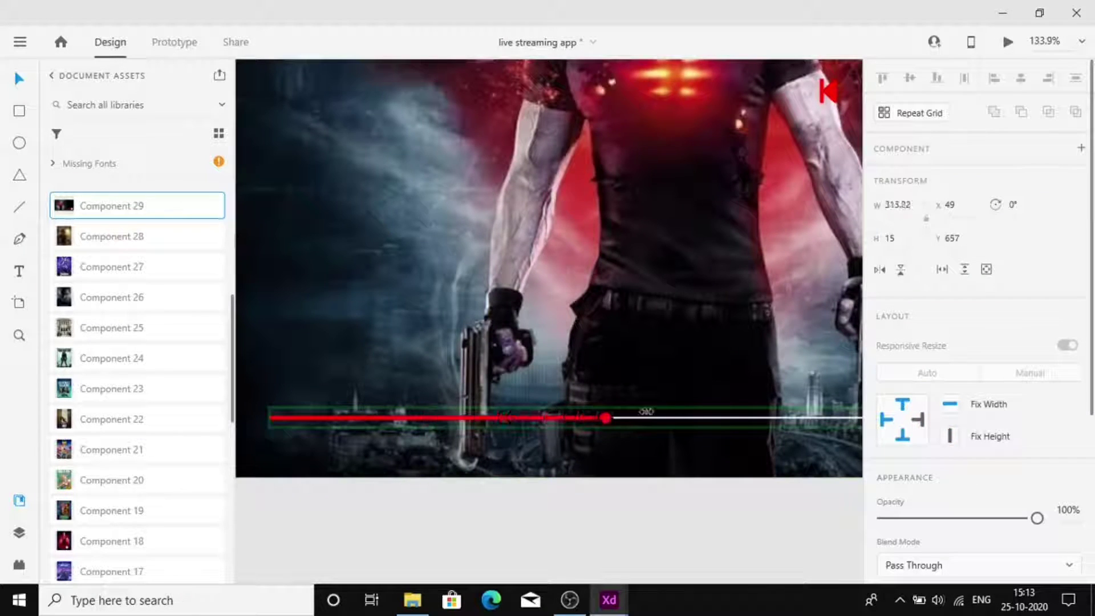
drag(634, 411, 701, 414)
scroll(702, 434, right, 1)
scroll(691, 457, down, 5)
click(723, 476)
Switch the video component back to its default state and preview the revised hover state.
click(816, 185)
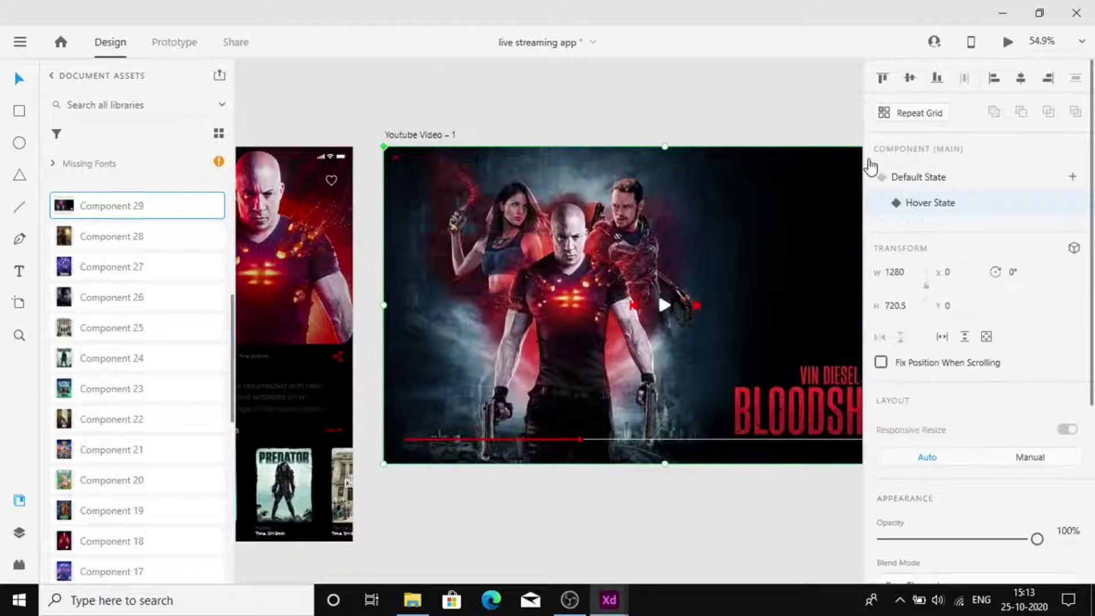
click(952, 181)
click(1008, 41)
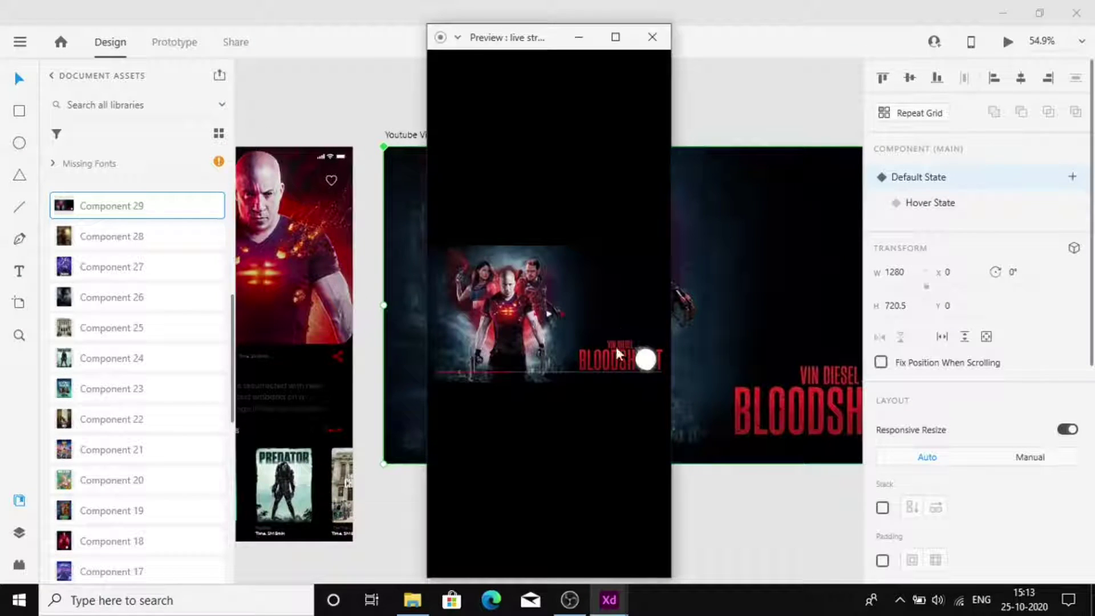
click(710, 480)
scroll(710, 480, down, 4)
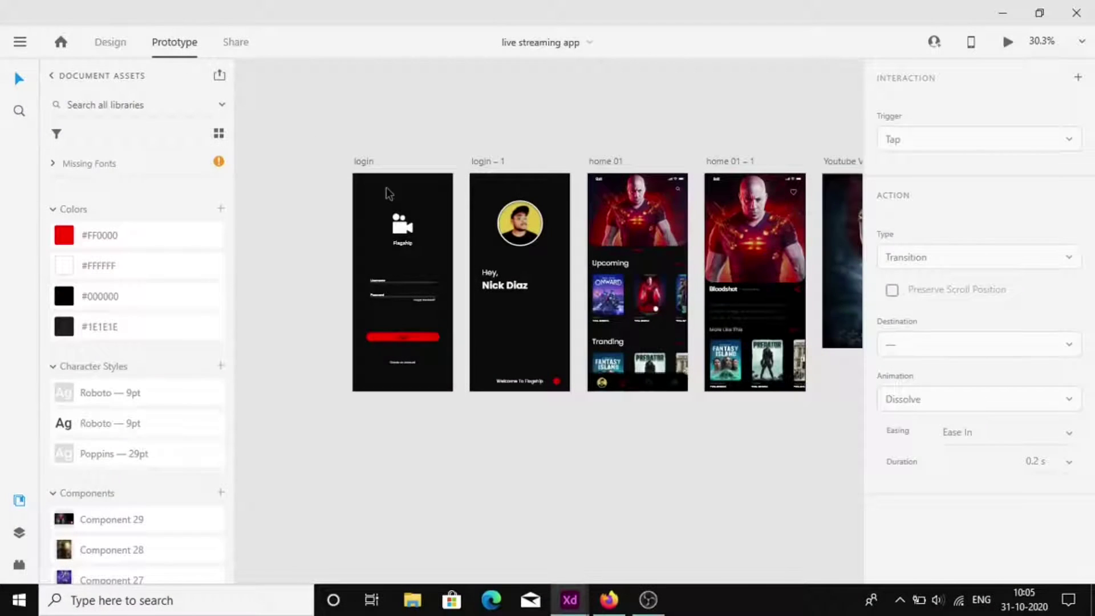
Wire the Login button to the login – 1 artboard with a tap-triggered Auto-Animate action and Ease In easing.
scroll(378, 343, up, 5)
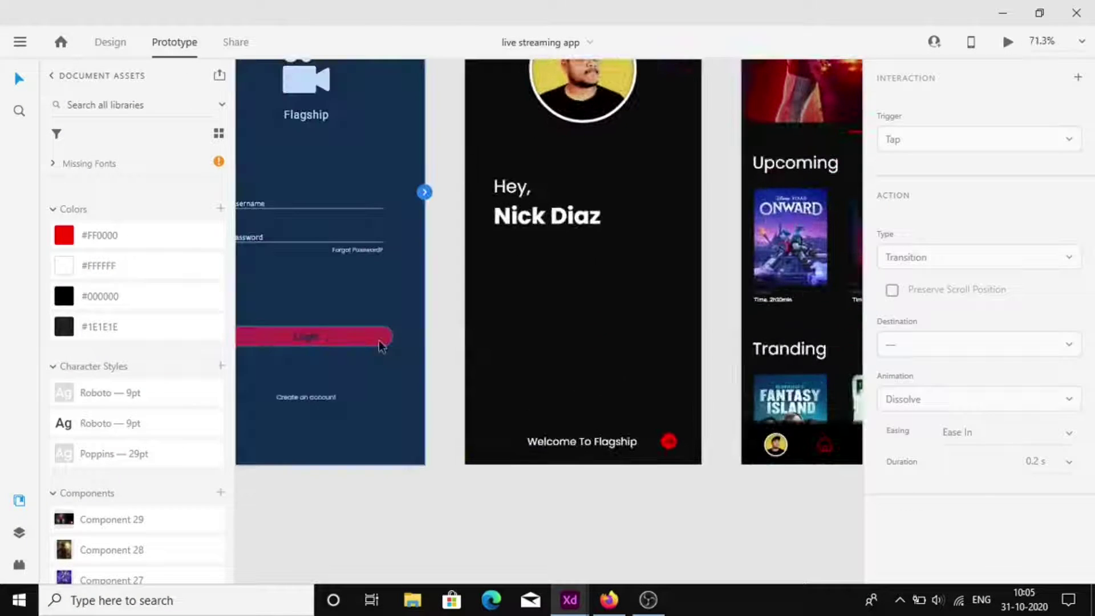
click(305, 340)
drag(393, 337, 513, 142)
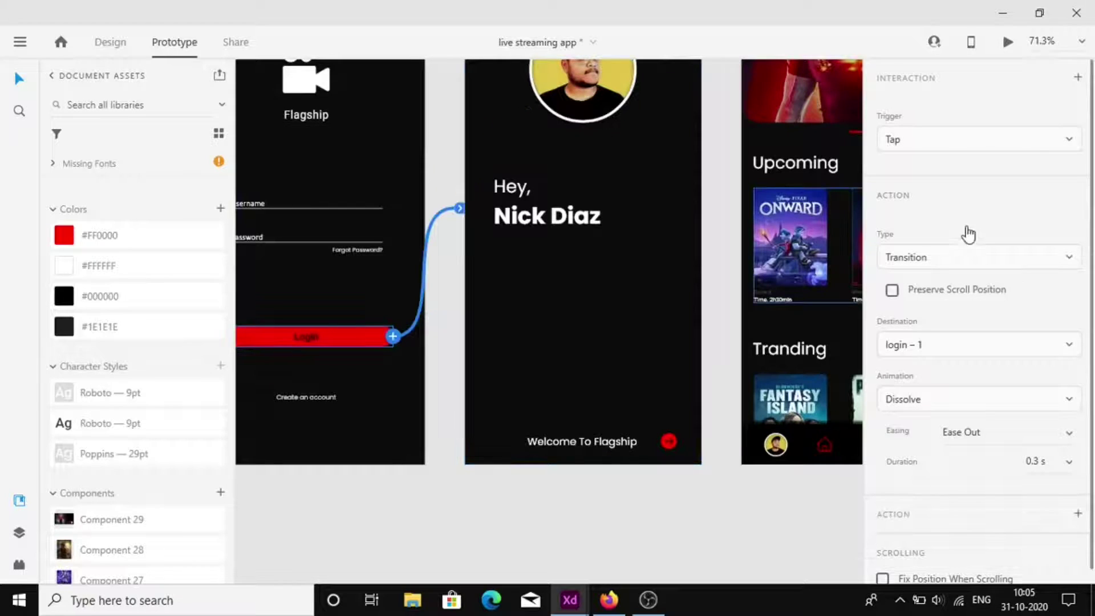
click(1069, 258)
click(970, 259)
click(1070, 345)
click(1015, 384)
Wire the red arrow on login – 1 to home 01 on tap with Auto-Animate, adjusting its easing and setting the duration to 0.4 s.
click(669, 444)
drag(677, 441, 841, 188)
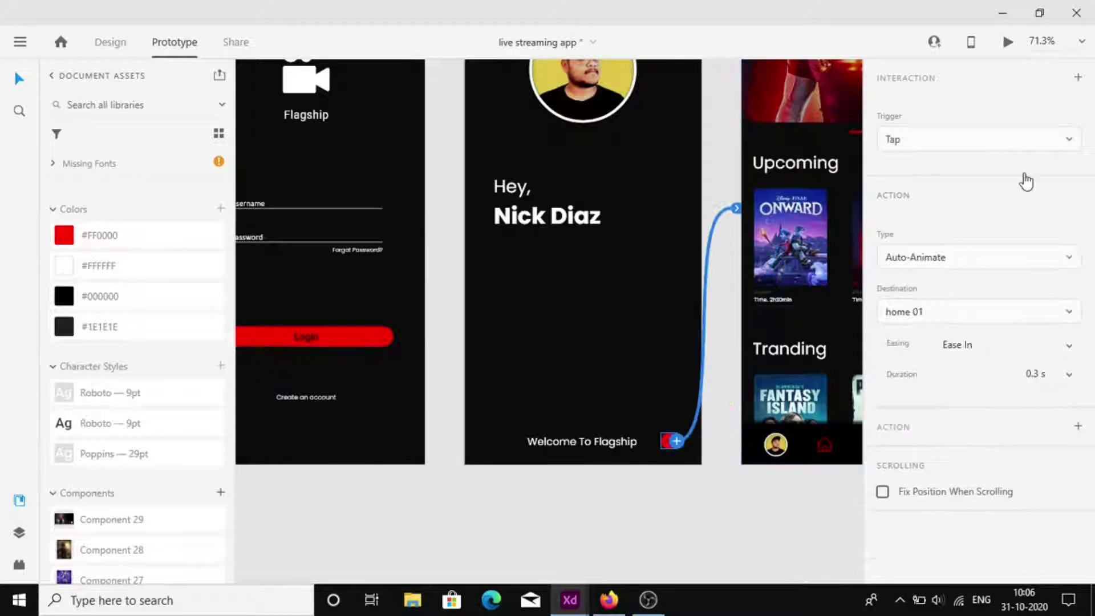
click(1069, 346)
click(966, 411)
click(1070, 374)
click(1027, 341)
Place the paly button component in the lower-left corner of the home 01 banner, at X 23, Y 258.
scroll(804, 480, right, 3)
scroll(805, 480, right, 2)
scroll(804, 480, up, 2)
click(644, 177)
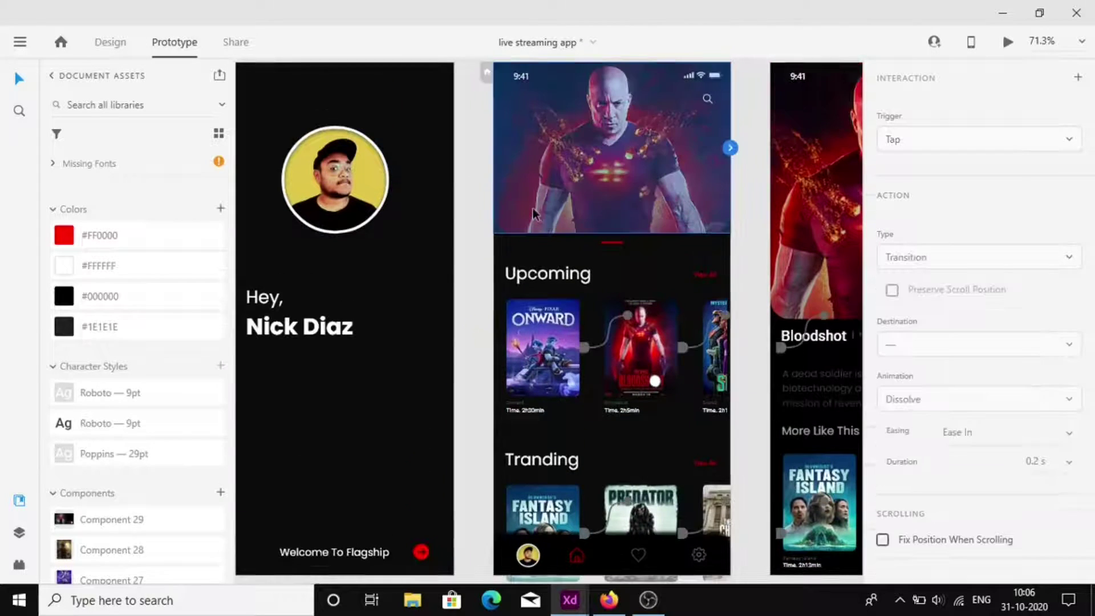
click(113, 48)
scroll(108, 354, down, 10)
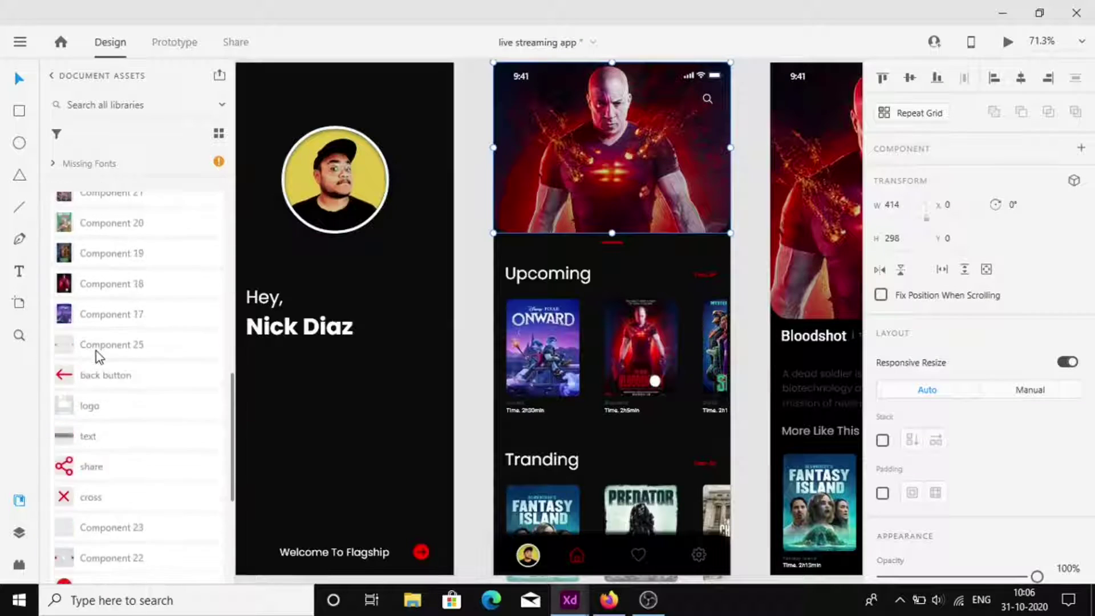
scroll(121, 377, down, 4)
click(146, 476)
drag(577, 221, 578, 221)
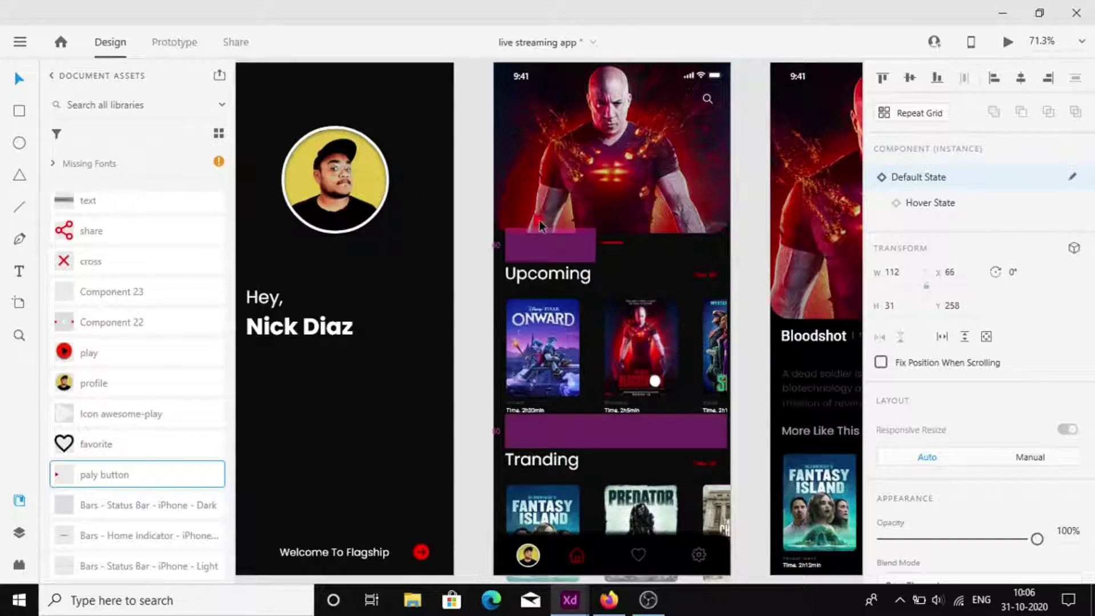
Wire the banner button's hover state to home 01 – 1 with Auto-Animate, Ease In and 0.3 s, and restore its default state.
click(929, 202)
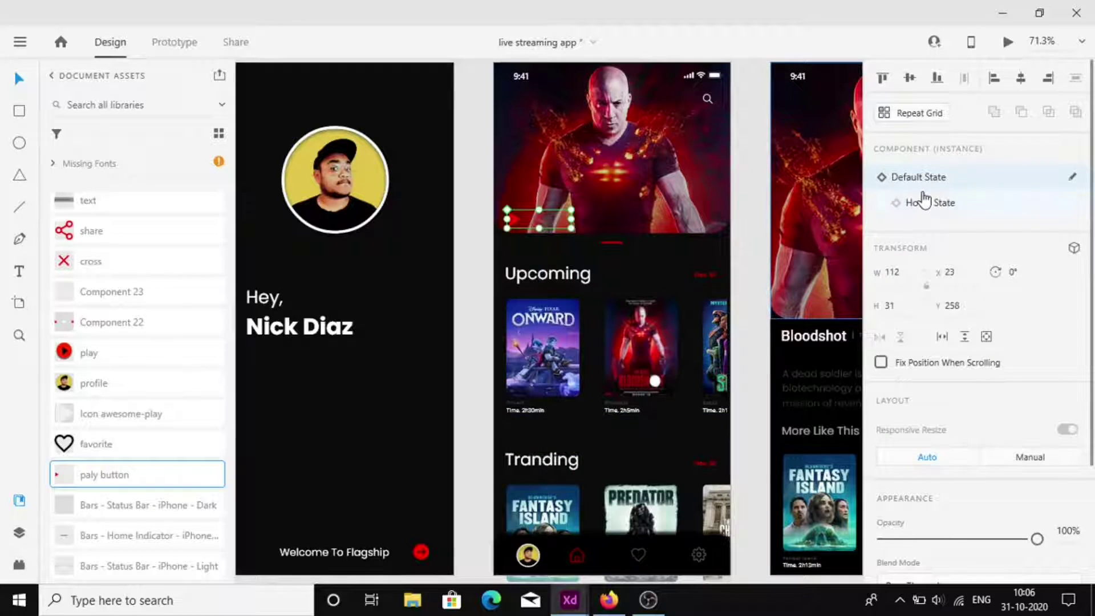
click(174, 43)
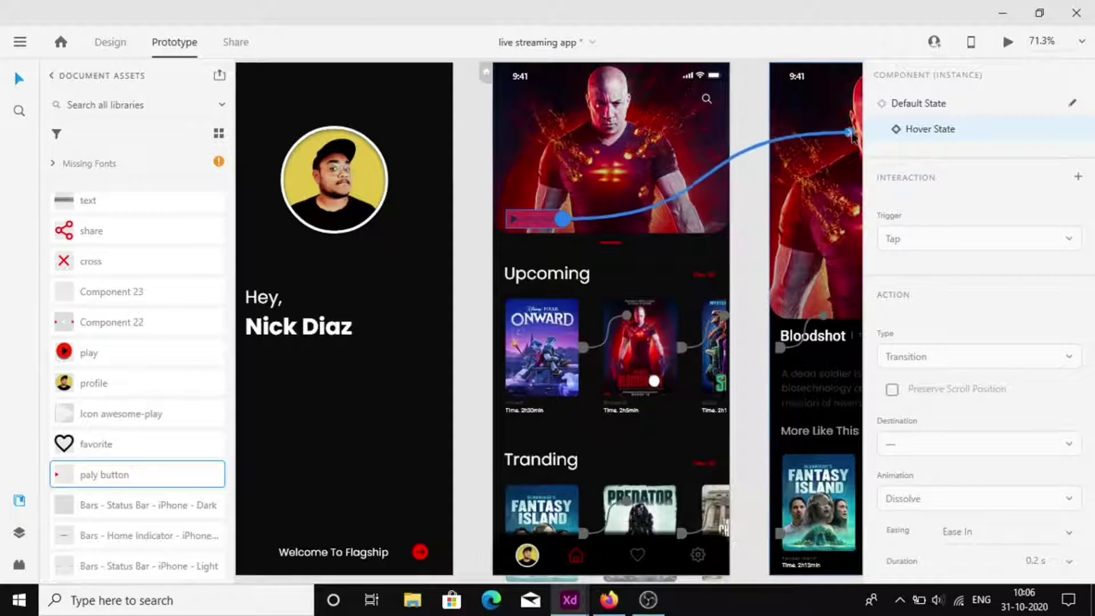
click(1069, 445)
click(993, 378)
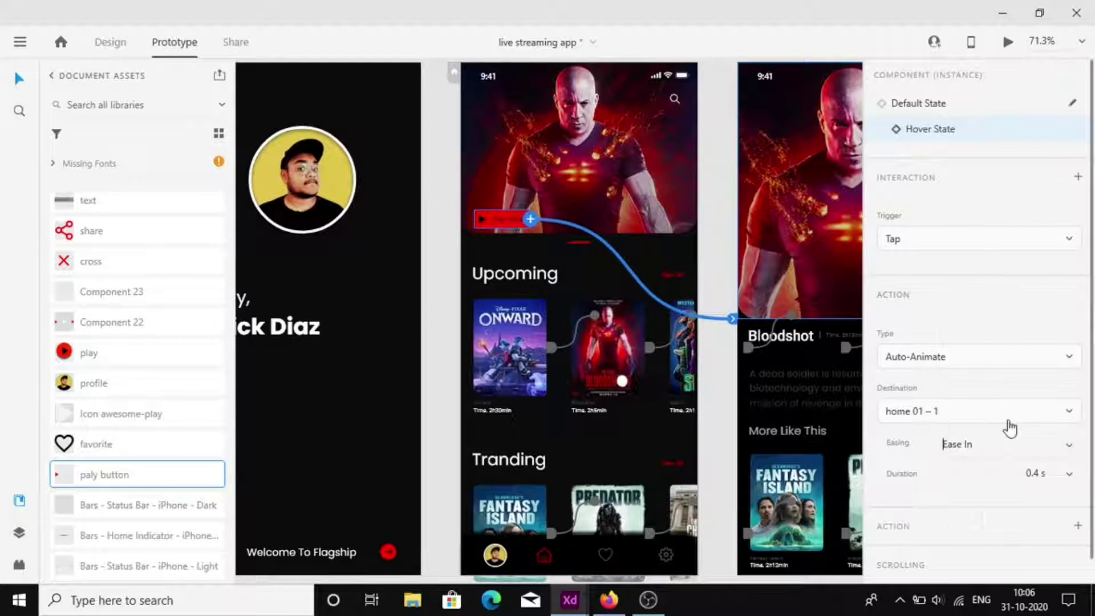
click(1048, 477)
key(BackSpace)
scroll(1049, 485, down, 1)
text(0.3)
double_click(579, 363)
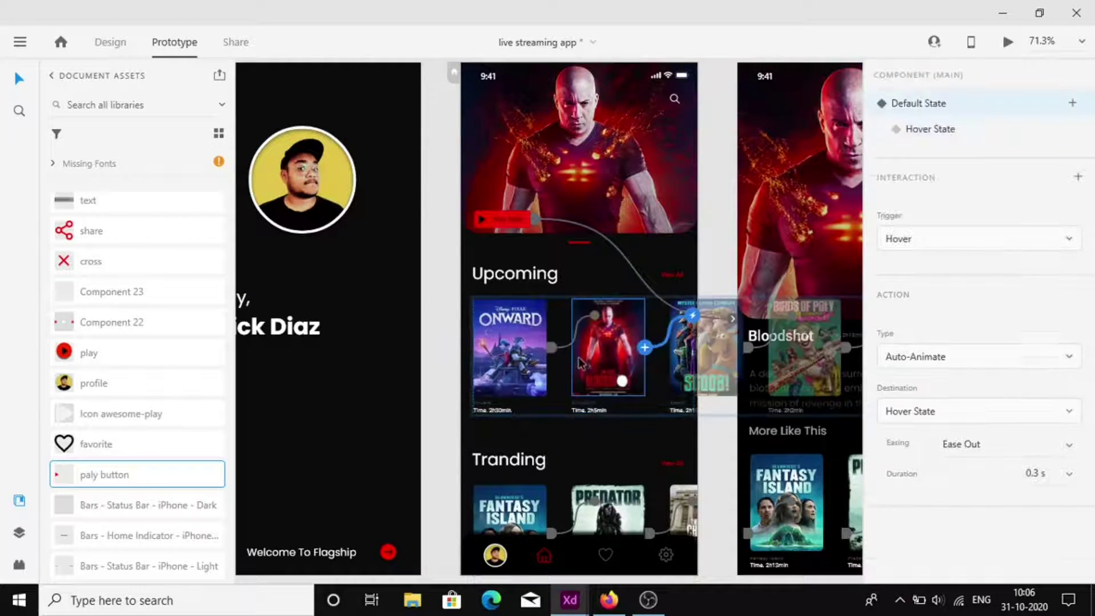
click(496, 229)
click(906, 105)
Wire the hover state of the Bloodshot poster under Upcoming to home 01 – 1 and restore its default state.
double_click(602, 379)
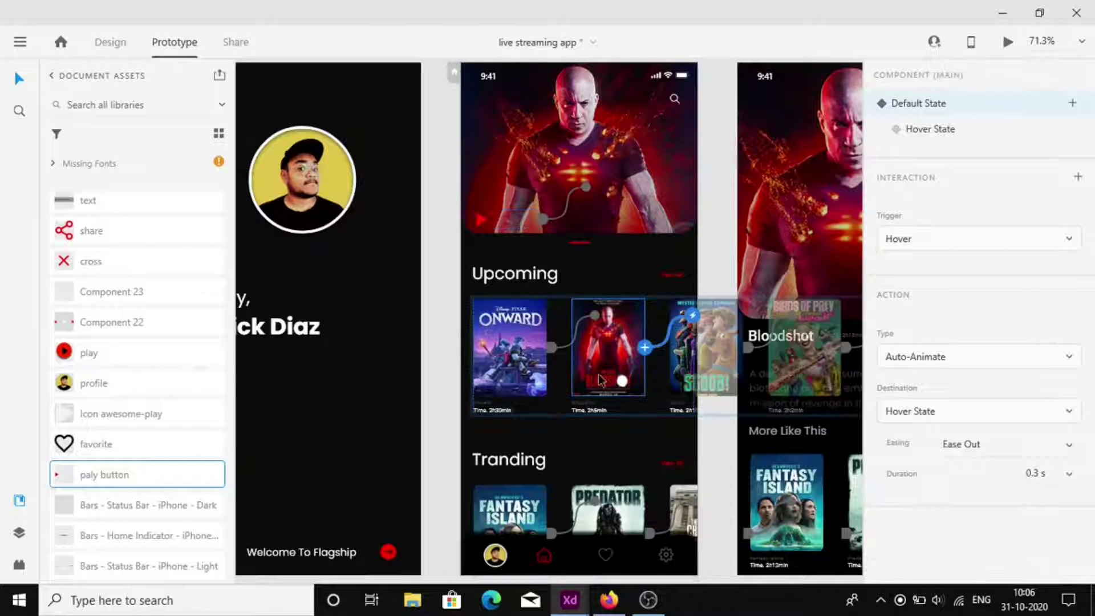
click(920, 130)
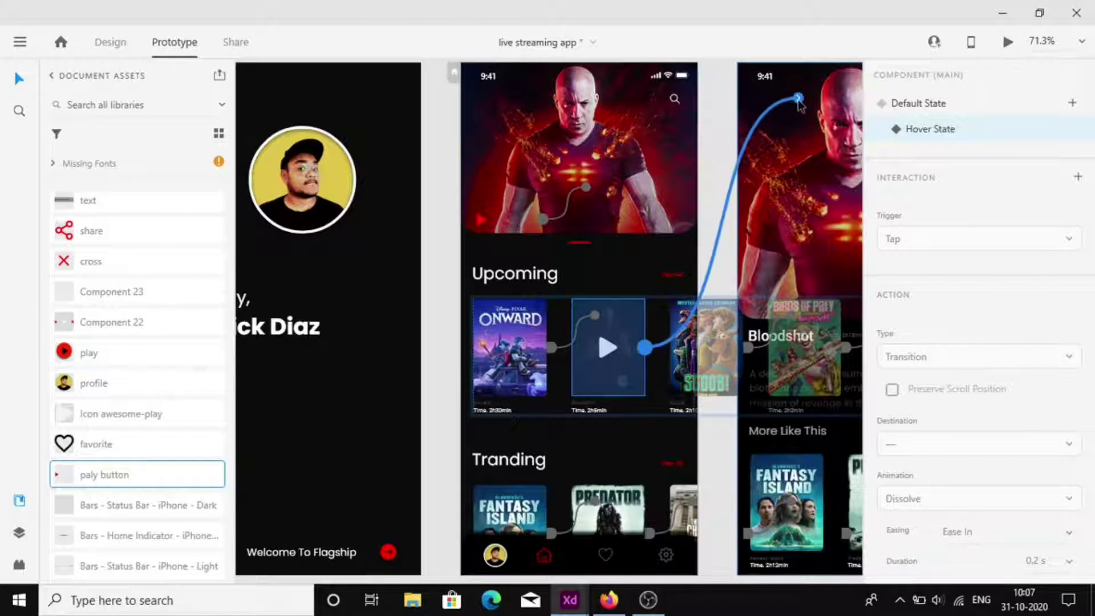
click(918, 103)
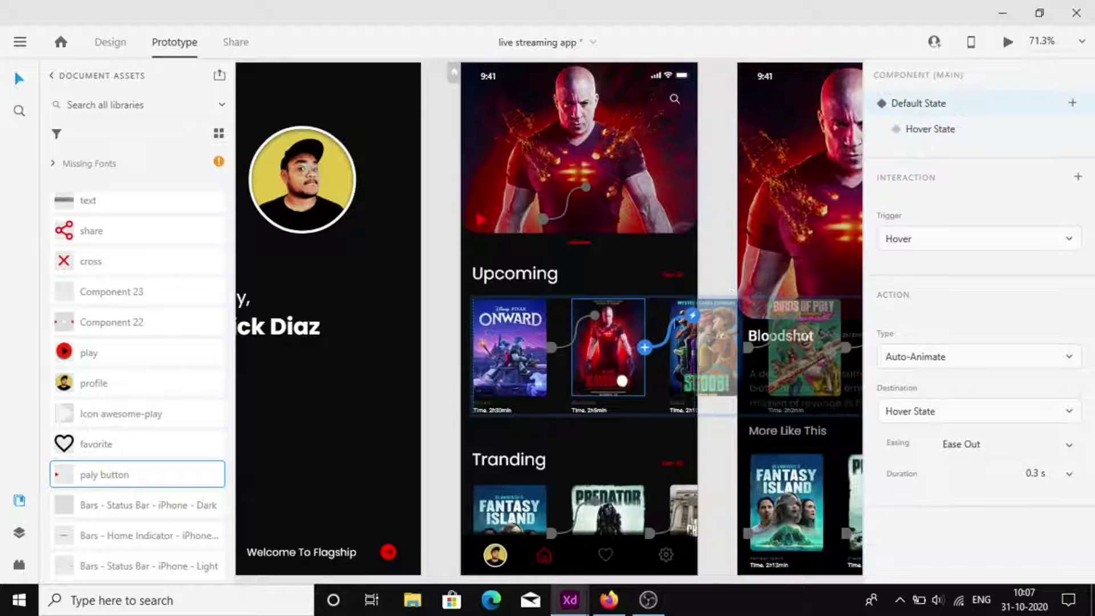
click(706, 271)
Add the back button component to the upper-left corner of the Bloodshot image on home 01 – 1.
scroll(707, 271, right, 6)
scroll(707, 271, up, 1)
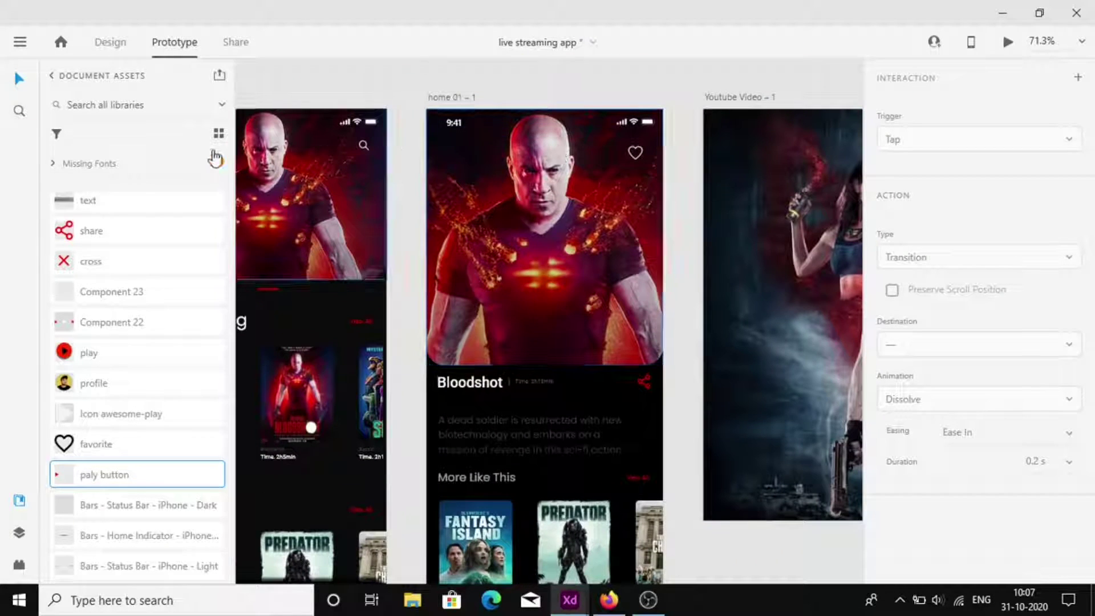
scroll(134, 357, up, 5)
drag(120, 491, 458, 148)
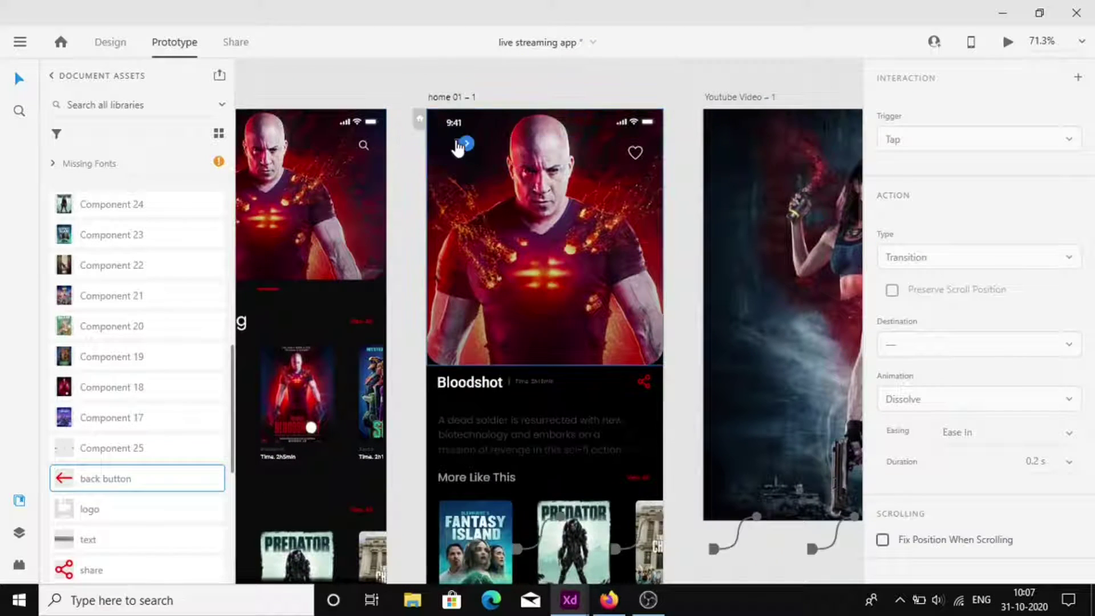
key(Escape)
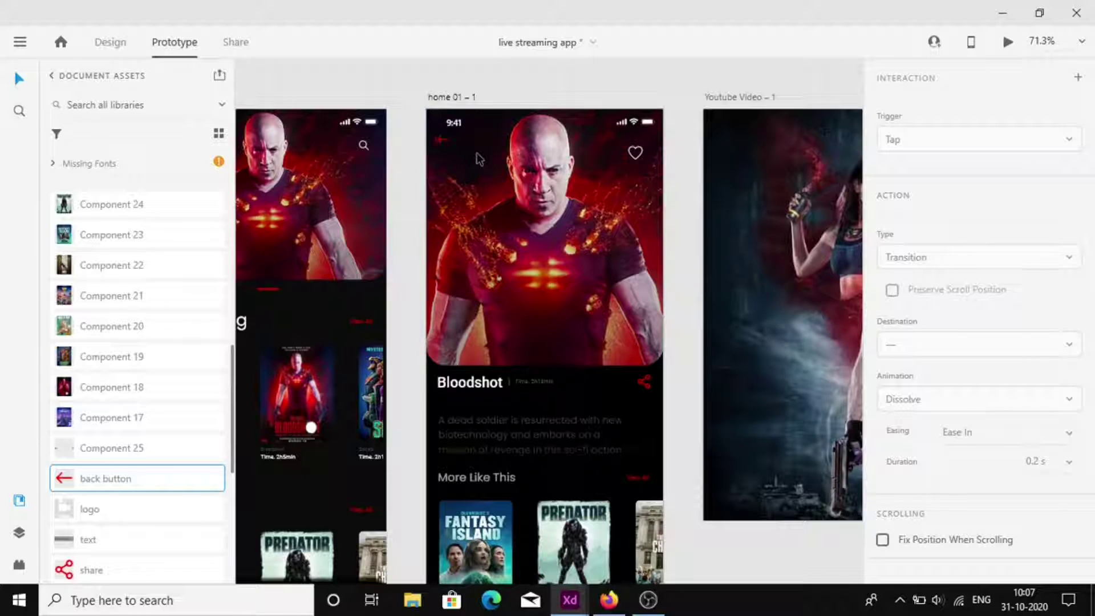
Delete the status bar from home 01 – 1 and move the back button up into its place.
click(460, 122)
key(Delete)
click(451, 74)
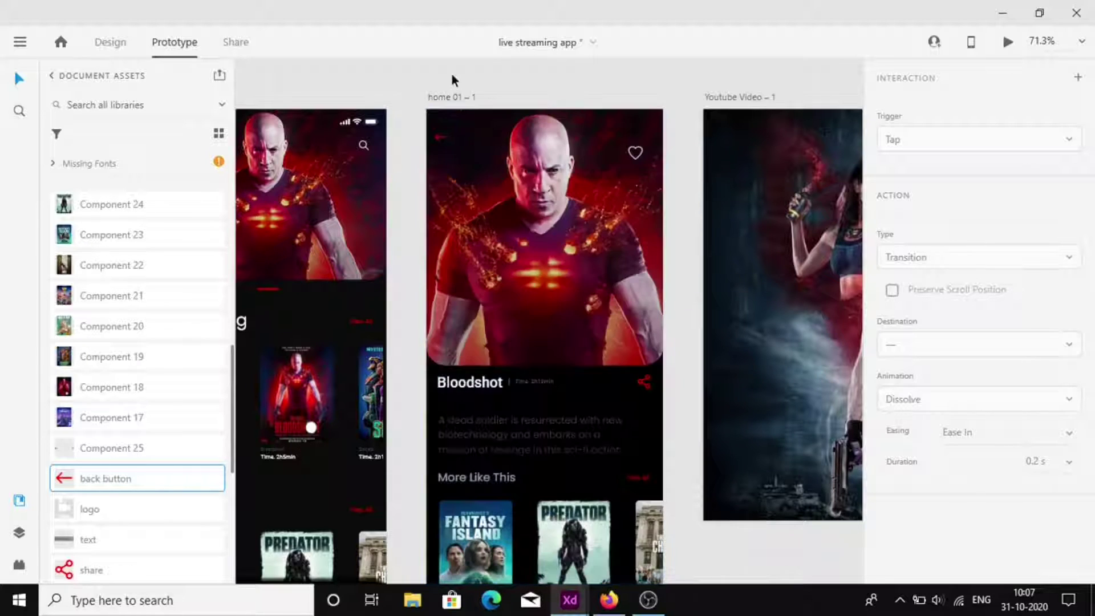
click(440, 142)
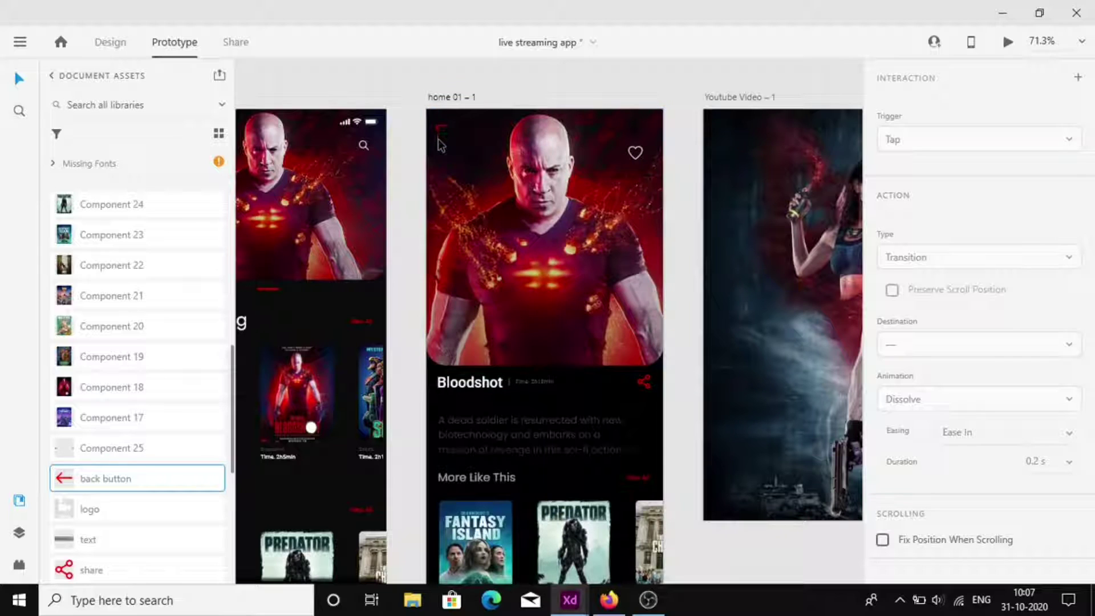
Wire the back button to home 01 on tap, using Auto-Animate with Ease In-Out easing over 0.3 s.
drag(450, 125, 377, 354)
click(1067, 346)
click(996, 375)
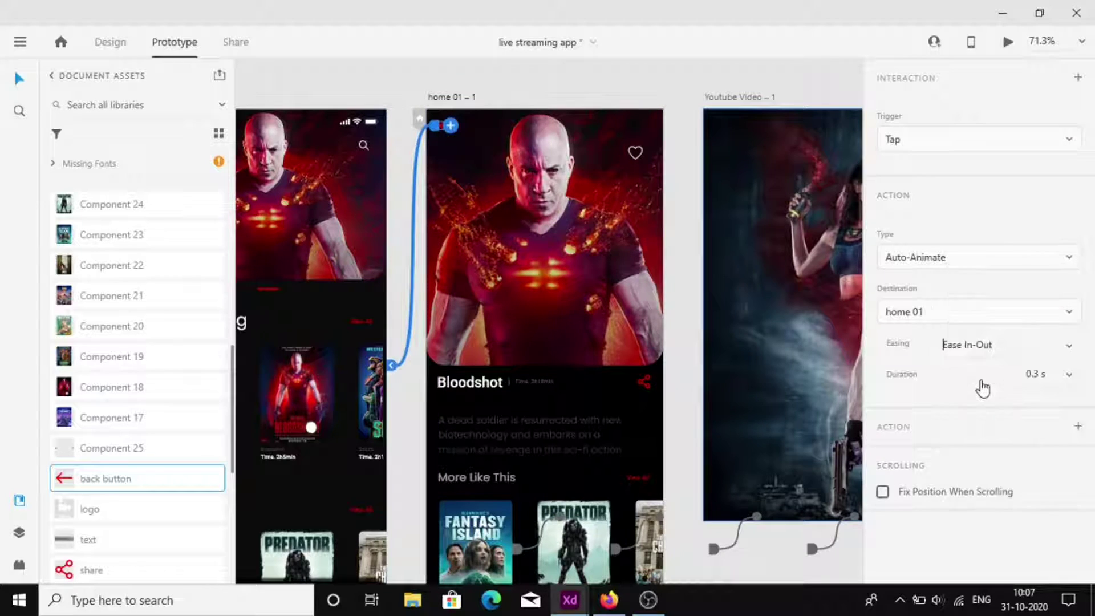
Add the play component to the Bloodshot image's lower-left corner and wire it to Youtube Video – 1 with Auto-Animate, Ease In-Out and 0.3 s.
click(683, 383)
scroll(85, 354, down, 5)
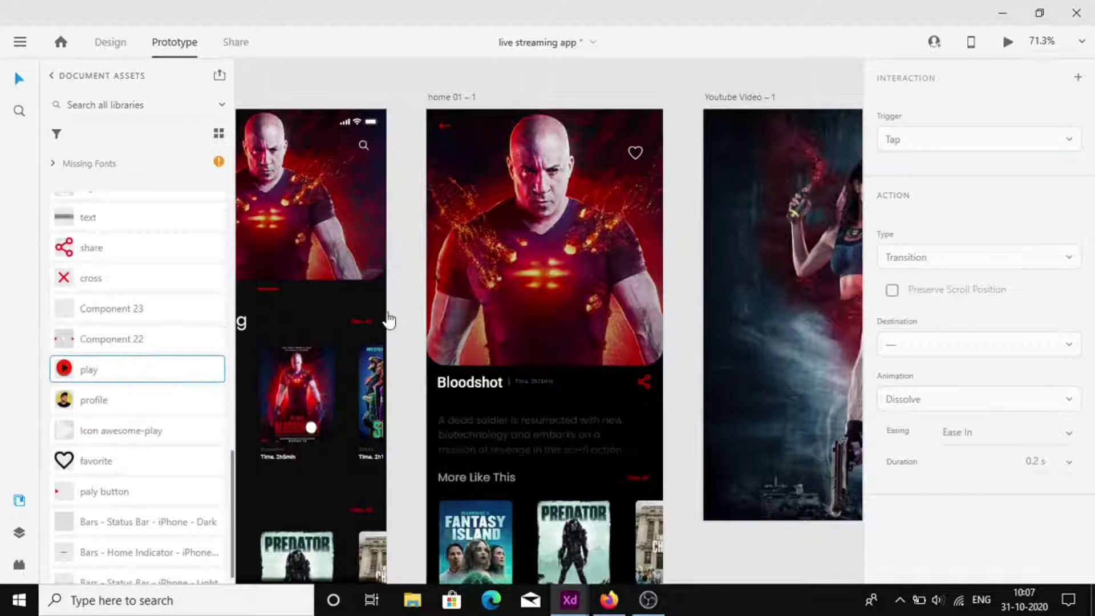
click(452, 342)
drag(466, 342, 840, 149)
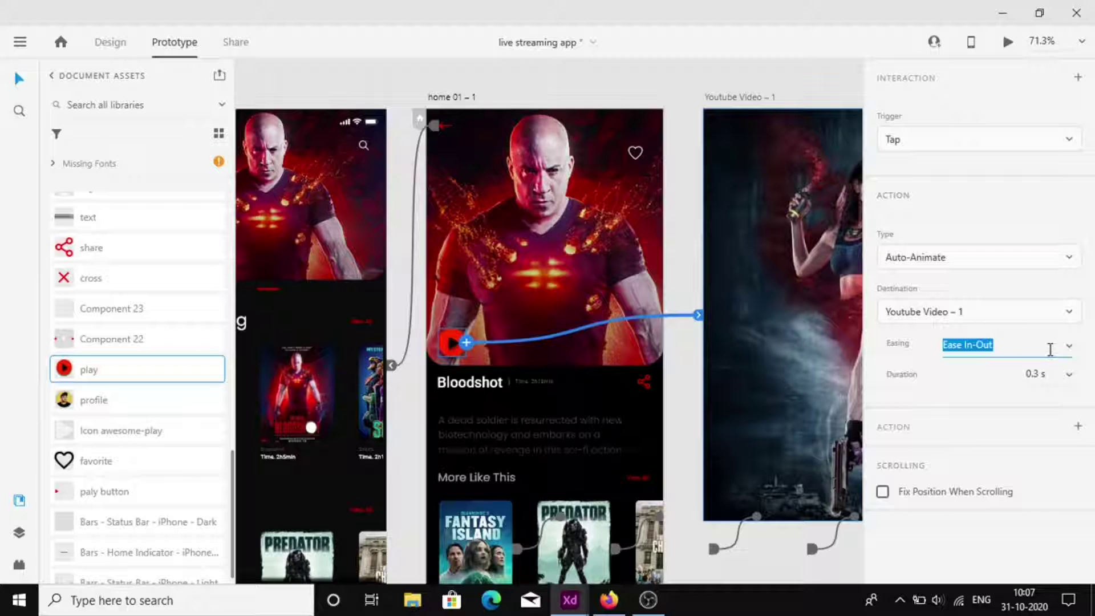
In the video component's hover state, wire the cross to home 01 – 1 on tap with Auto-Animate, Ease Out and 0.3 s.
click(806, 172)
scroll(805, 172, right, 2)
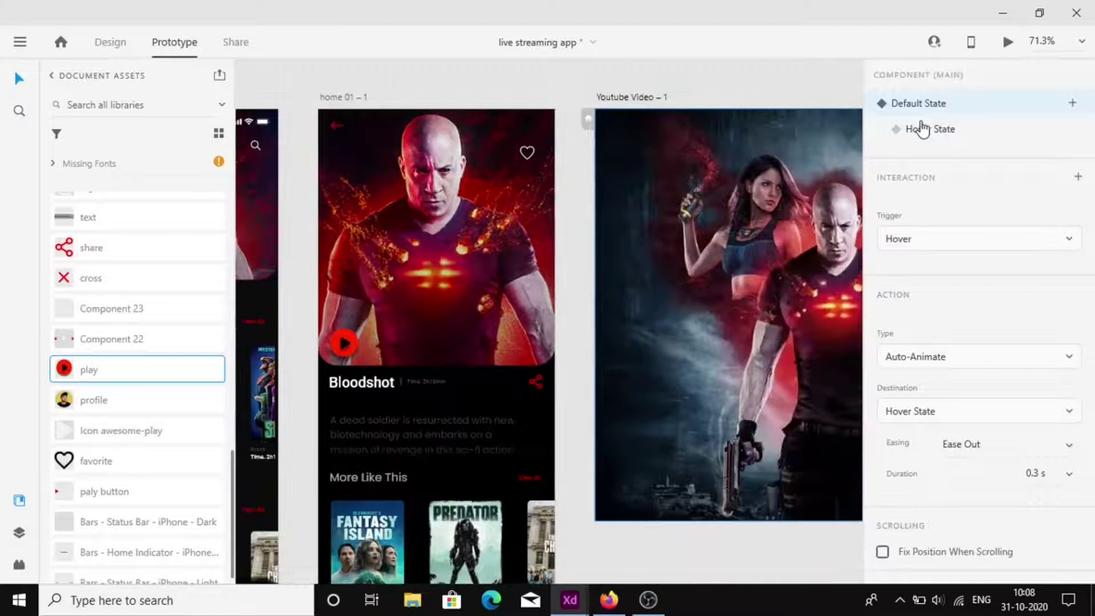
click(913, 130)
double_click(613, 129)
drag(614, 123, 434, 273)
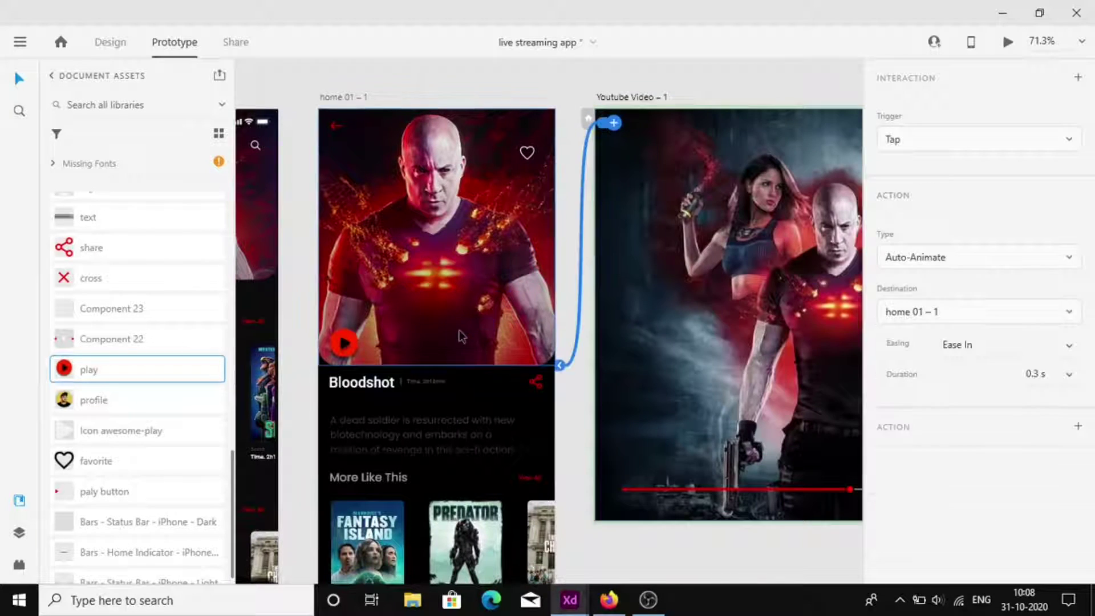
click(1072, 346)
click(974, 323)
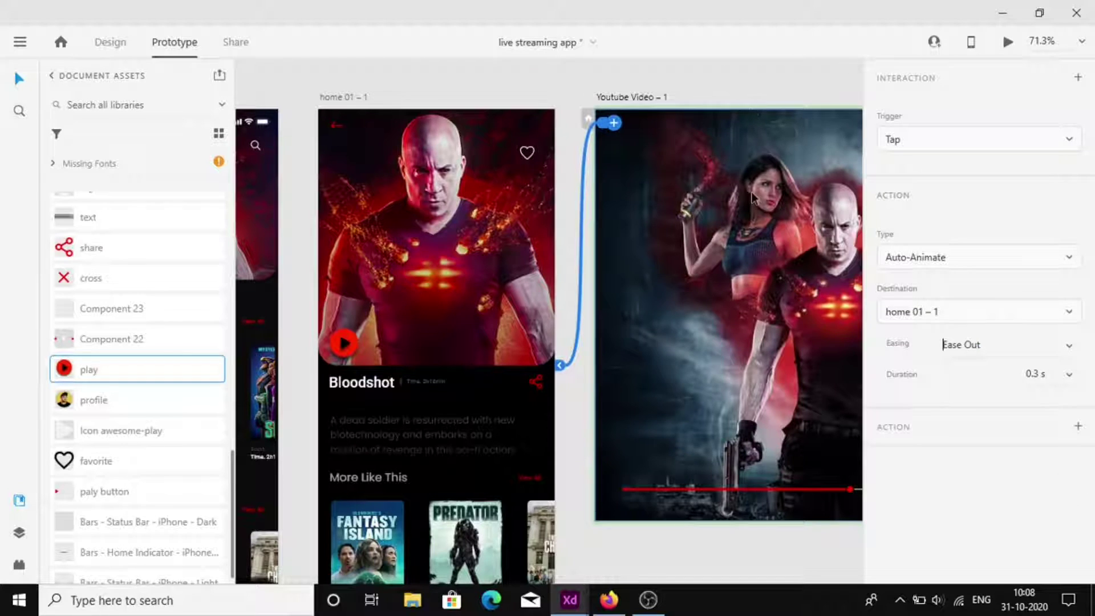
Return the video component on Youtube Video – 1 to its default state.
click(752, 192)
click(811, 81)
click(815, 148)
click(953, 103)
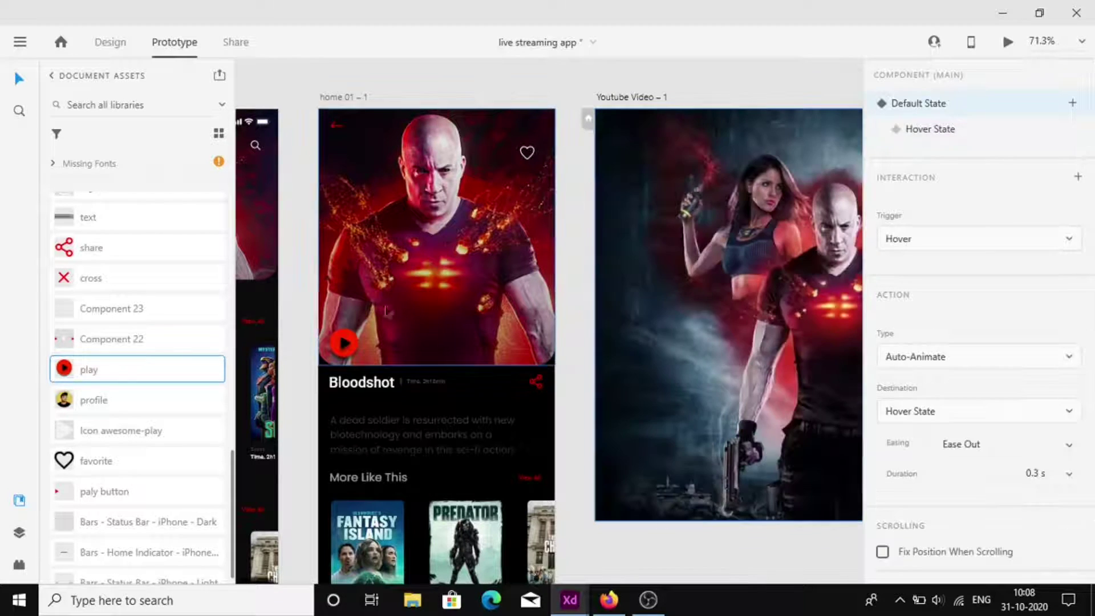
Change the easing of the back button's tap interaction on the Bloodshot detail artboard that returns to home 01.
click(338, 130)
click(1048, 349)
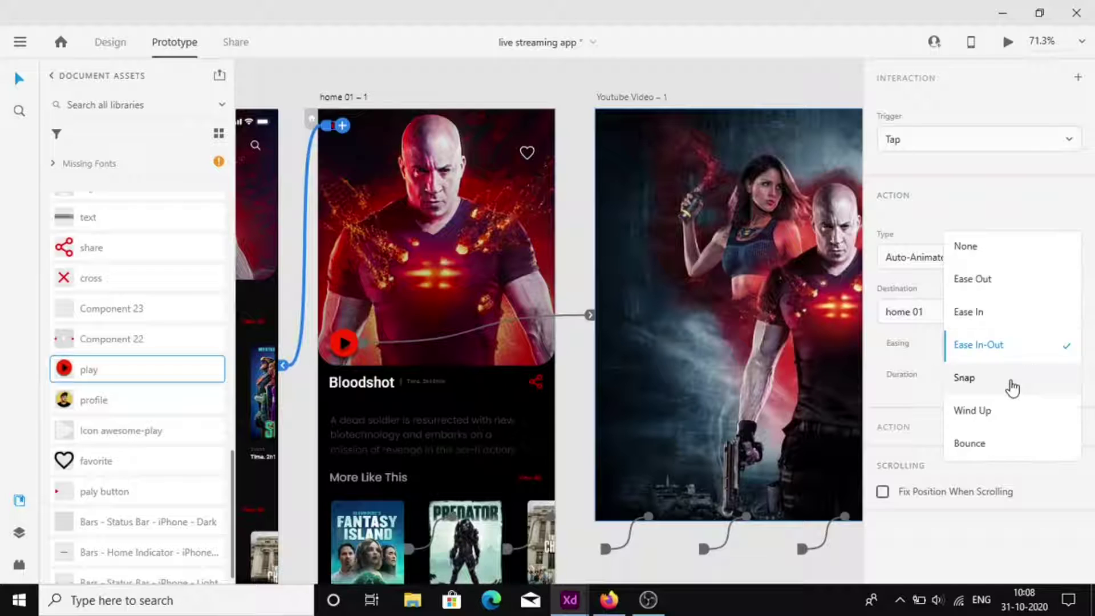
click(995, 295)
Set the login artboard as the home screen where the prototype flow starts.
key(ctrl+minus)
click(389, 154)
scroll(365, 156, left, 3)
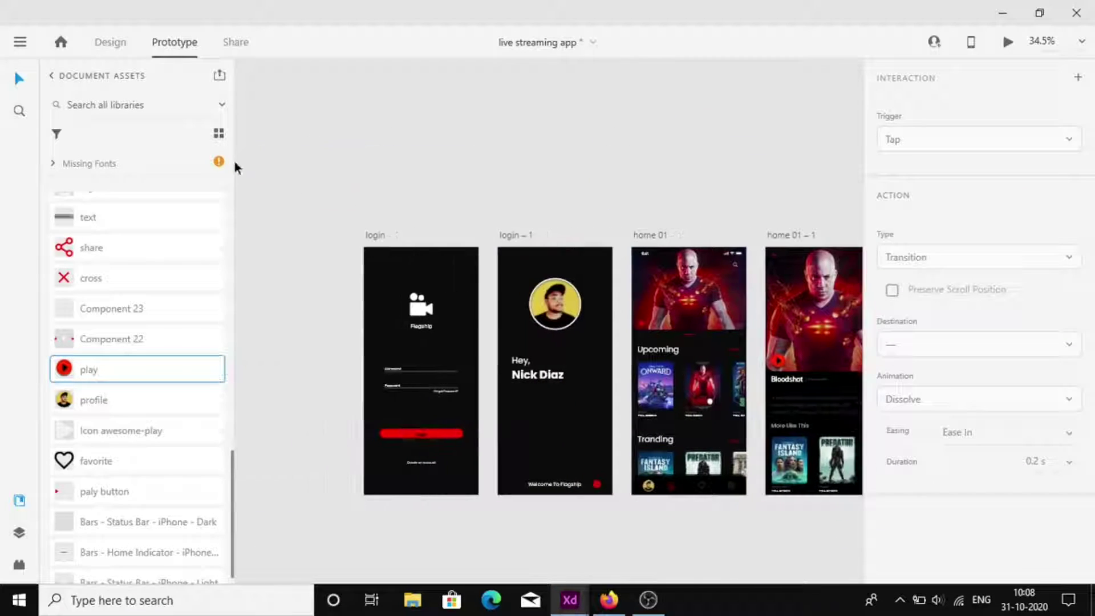
click(377, 236)
click(447, 179)
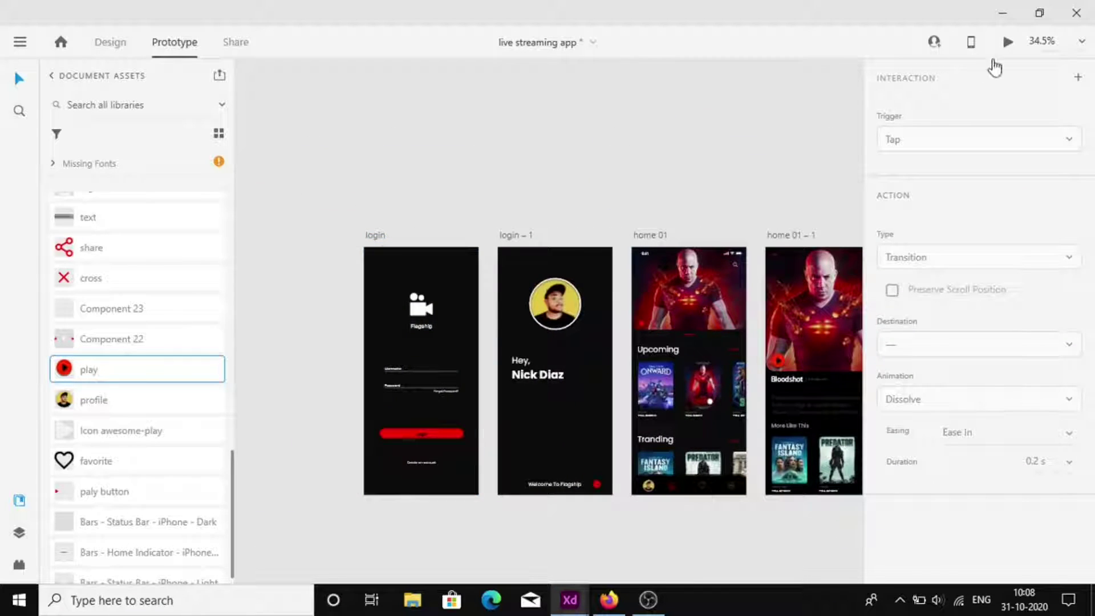
click(382, 237)
click(357, 256)
click(471, 193)
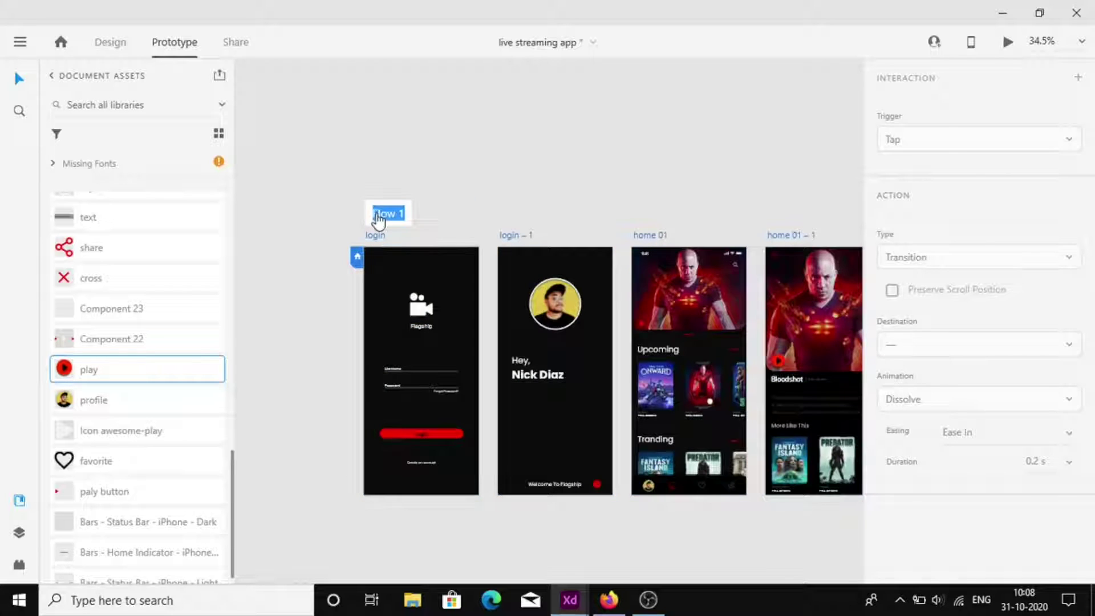
click(377, 219)
Preview the prototype, going from login through welcome and home to the Bloodshot detail screen, and test horizontal scrolling of its More Like This row.
click(1010, 45)
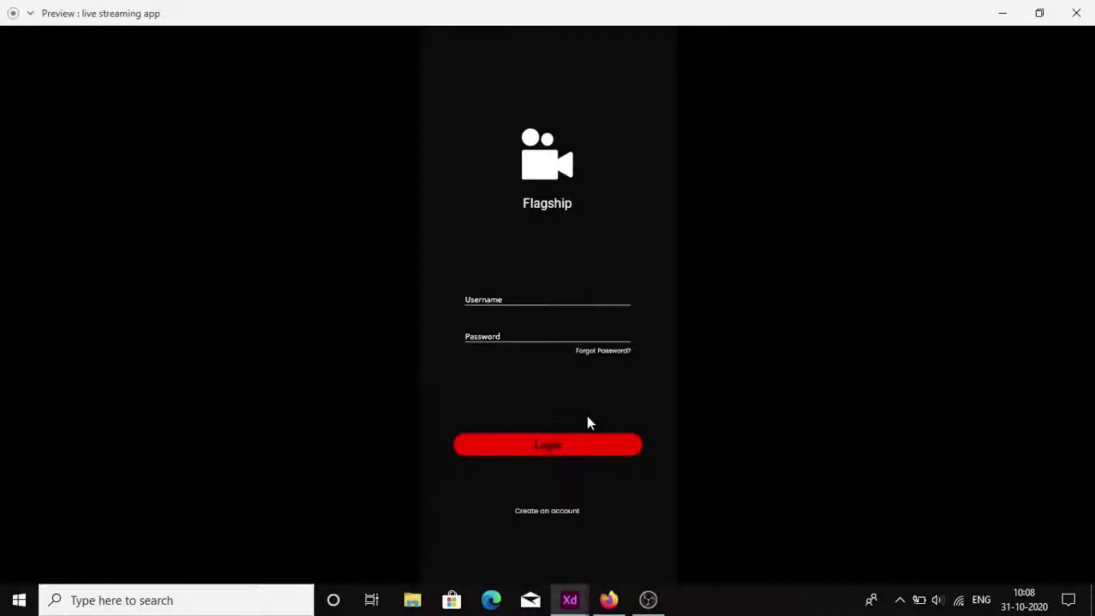
click(594, 443)
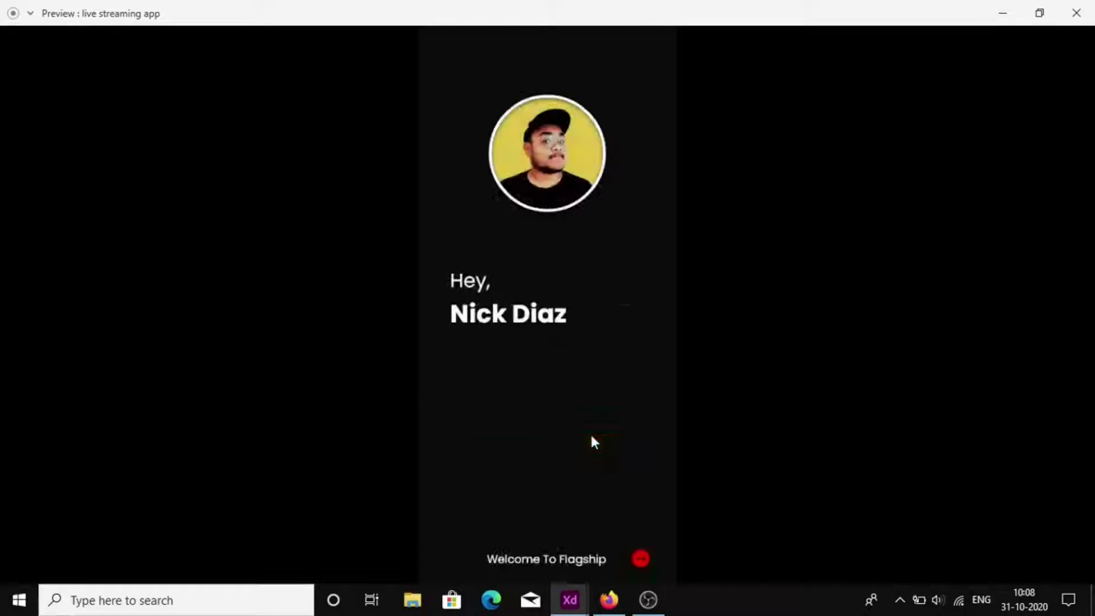
click(642, 559)
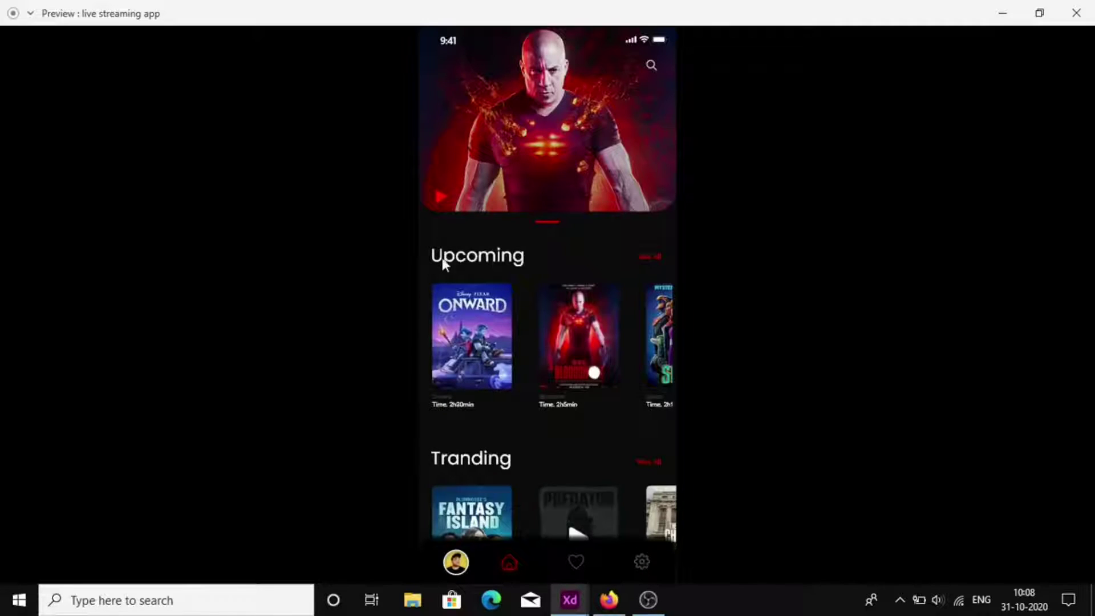
click(579, 336)
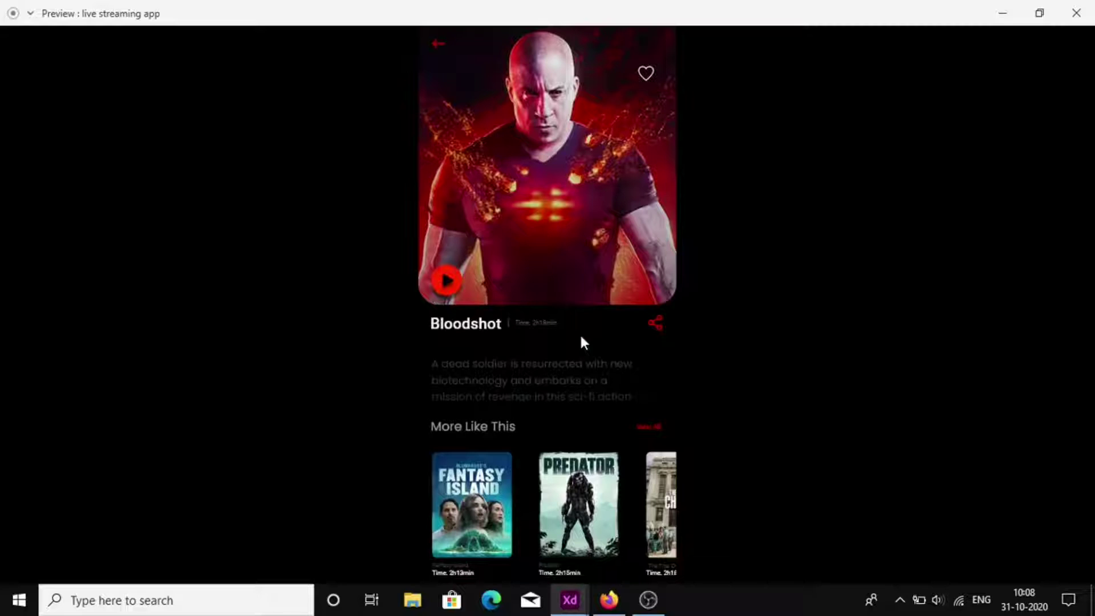
scroll(588, 522, right, 5)
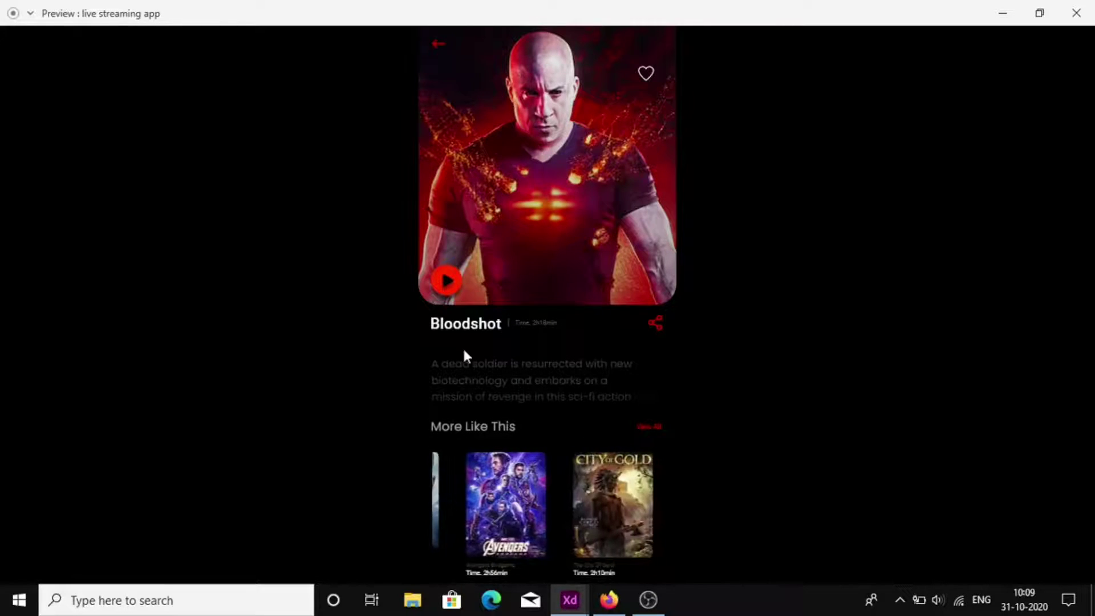